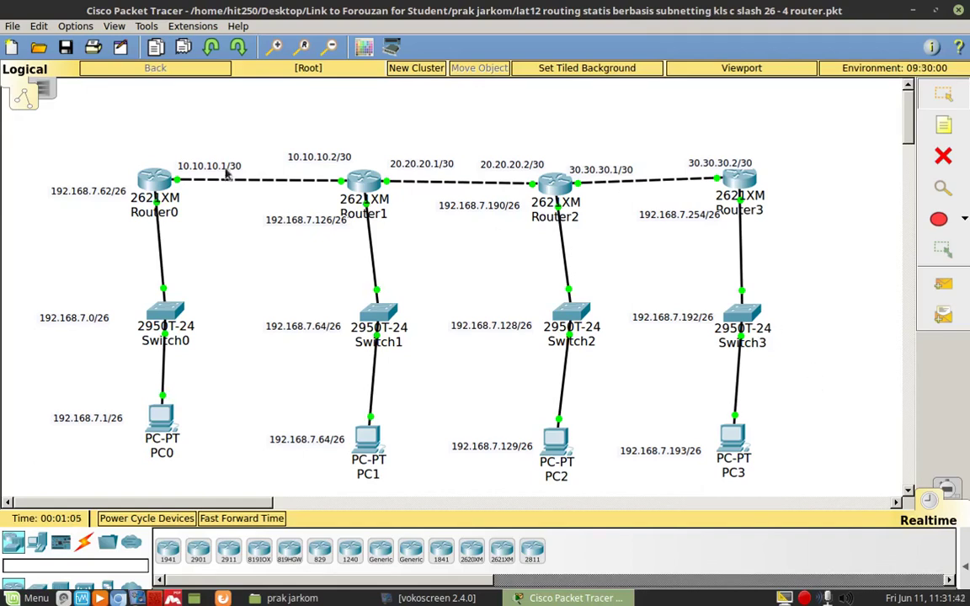
# Step: Examine the complete static route list in Router0's configuration against the topology's addresses, and close the router's window
pyautogui.moveTo(153, 185)
pyautogui.click(153, 181)
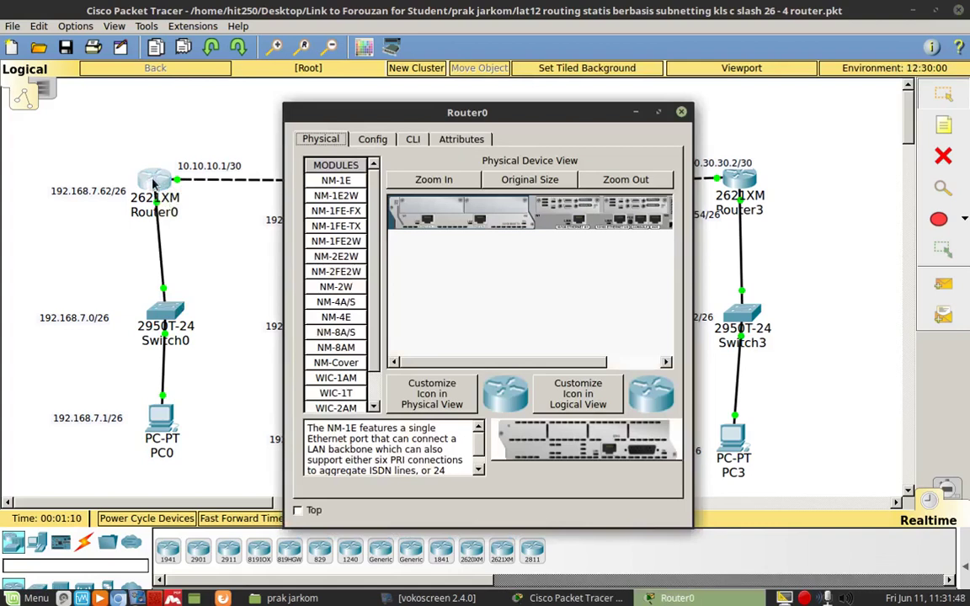
pyautogui.click(373, 141)
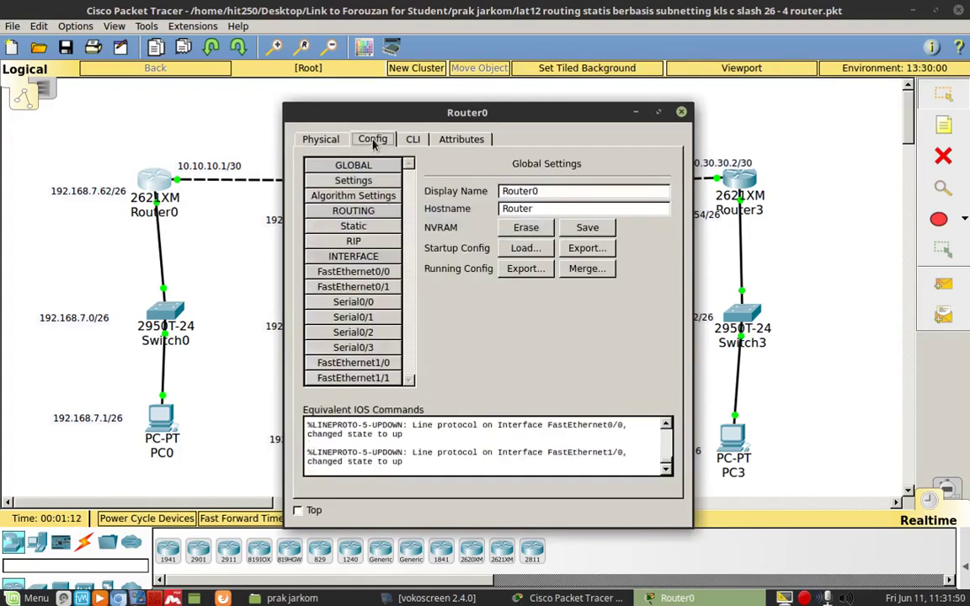
pyautogui.click(375, 229)
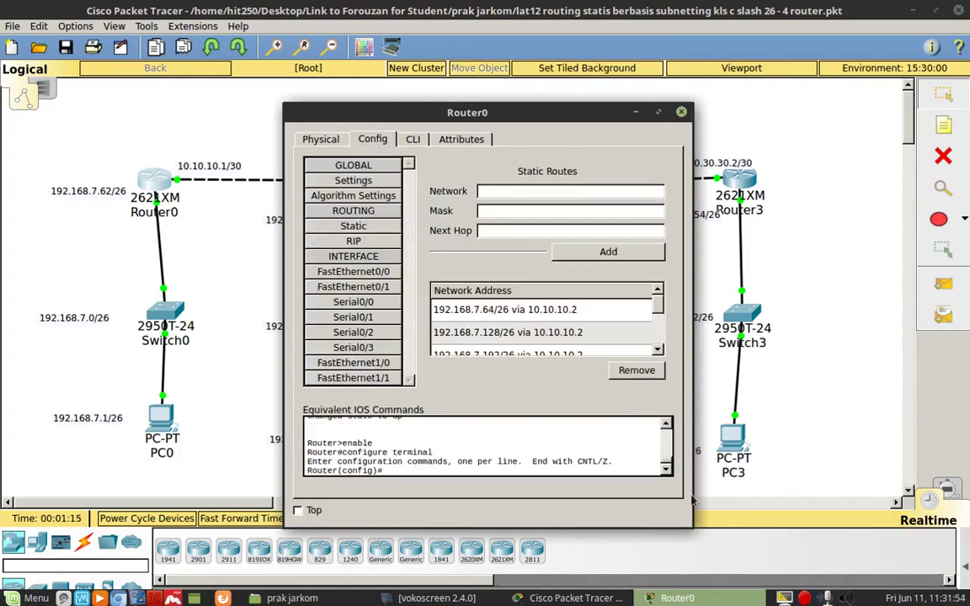
pyautogui.moveTo(689, 526); pyautogui.dragTo(683, 605)
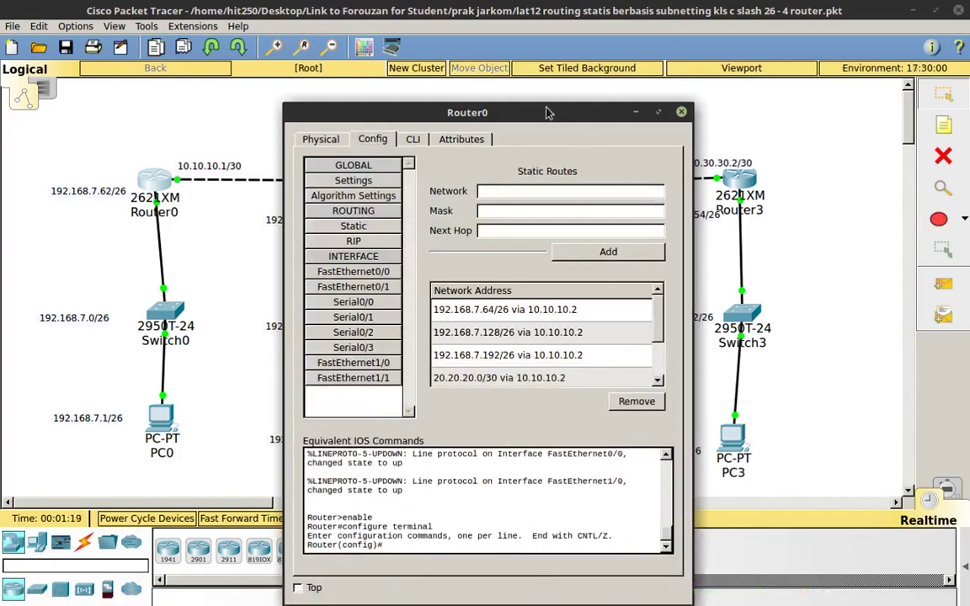
pyautogui.moveTo(547, 103); pyautogui.dragTo(716, 97)
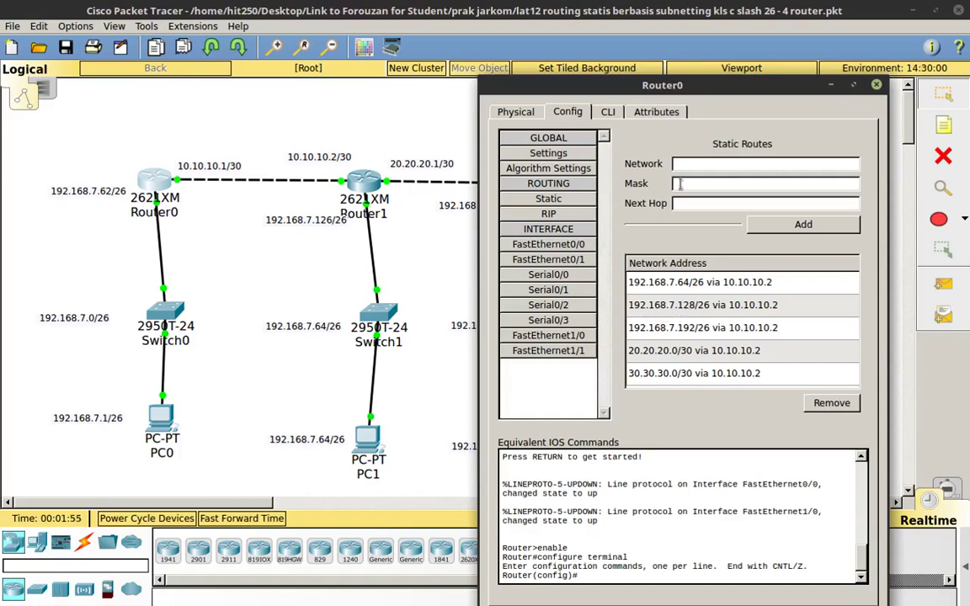
pyautogui.moveTo(679, 85); pyautogui.dragTo(222, 221)
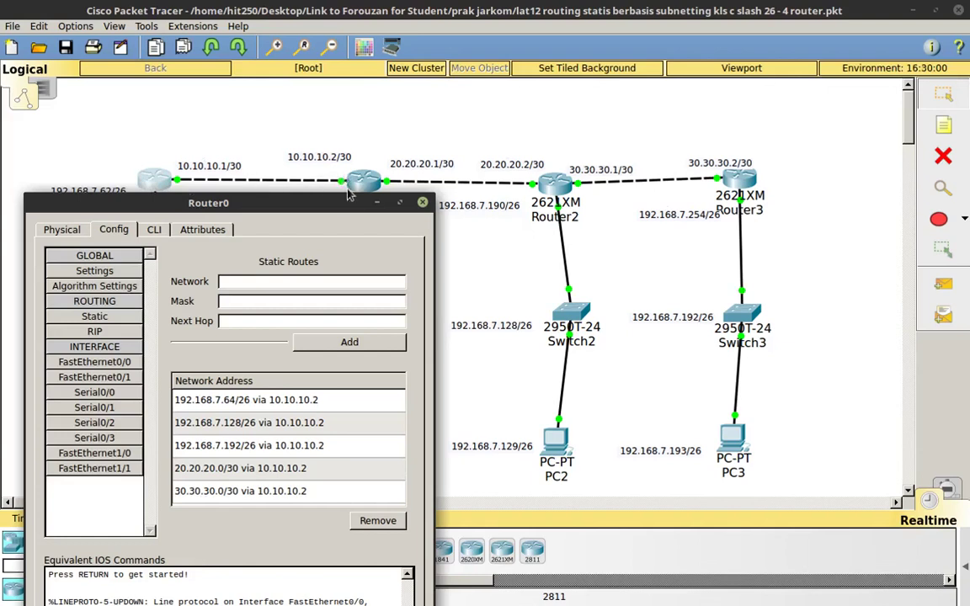
pyautogui.click(423, 204)
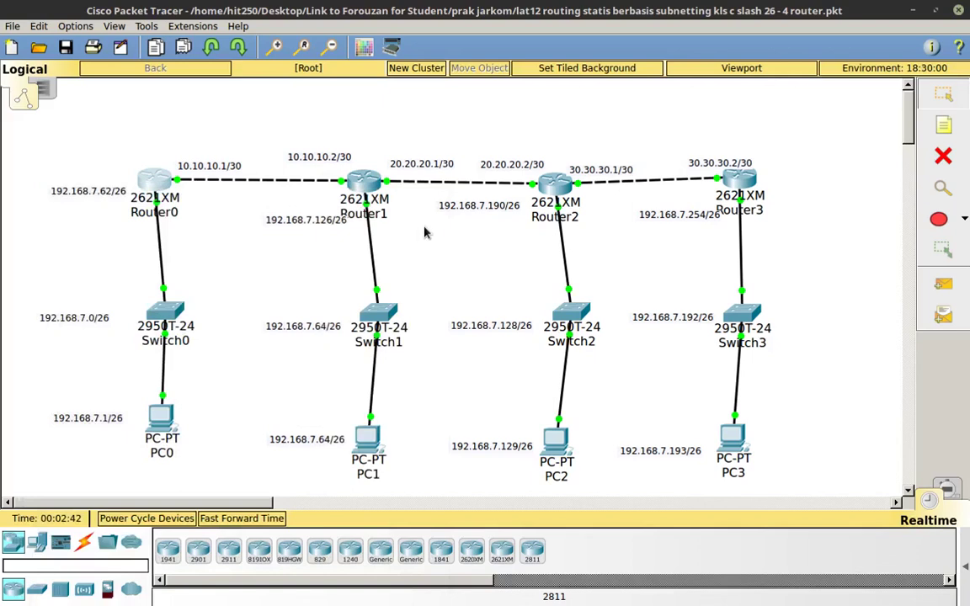
# Step: Examine the static routes configured on Router1, comparing their networks and next hops with the addresses in the topology
pyautogui.click(368, 190)
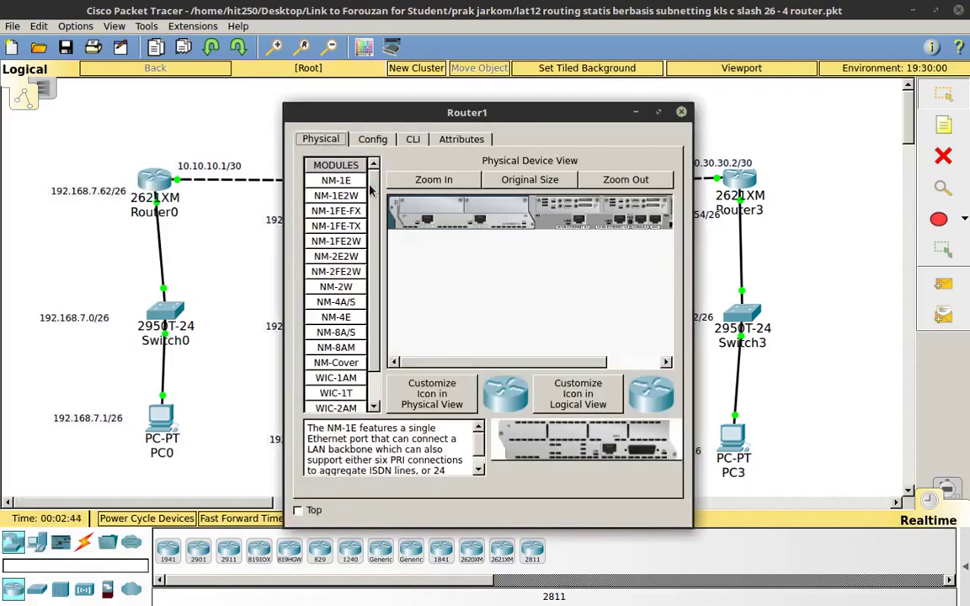
pyautogui.click(372, 140)
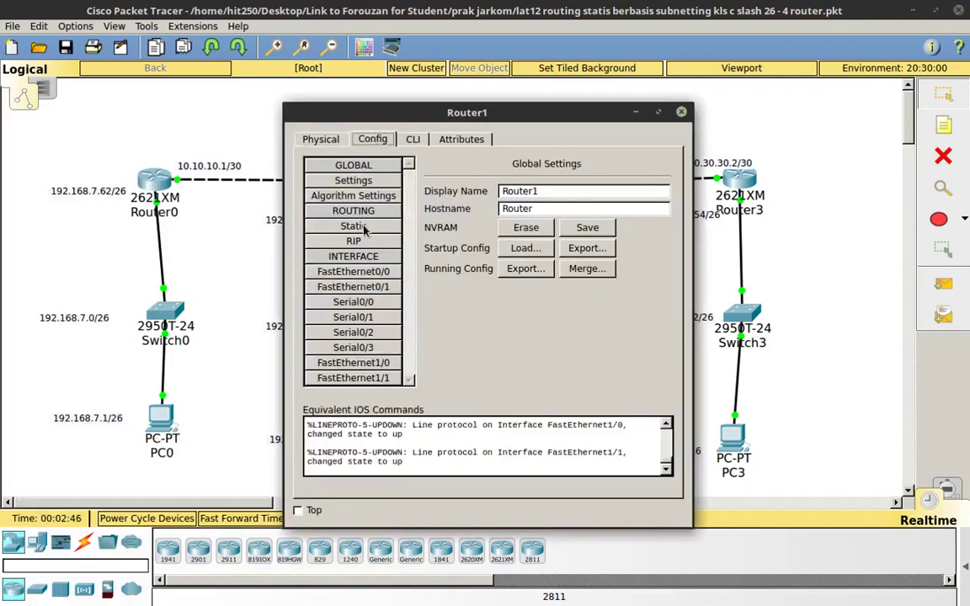
pyautogui.click(364, 228)
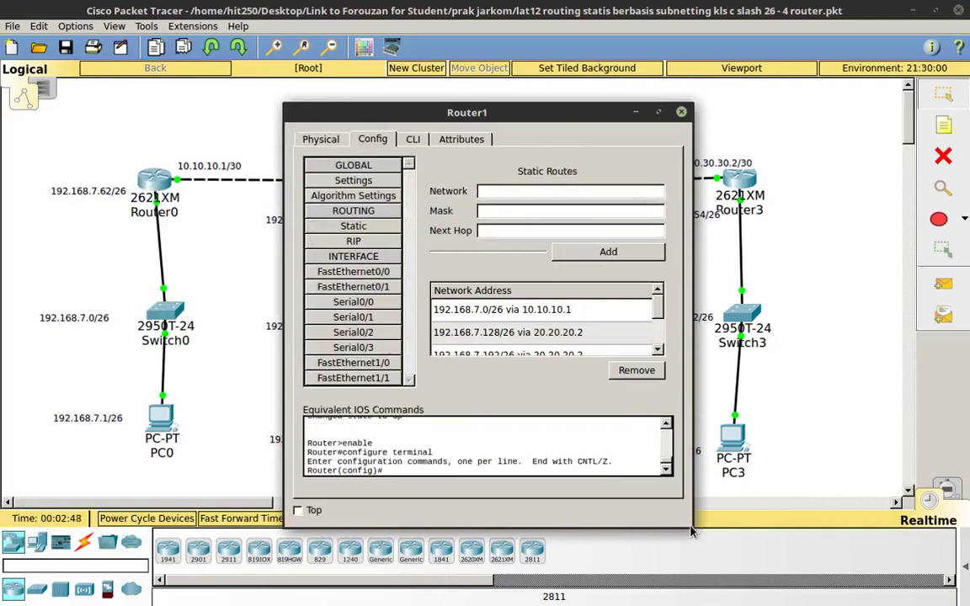
pyautogui.moveTo(685, 523); pyautogui.dragTo(714, 580)
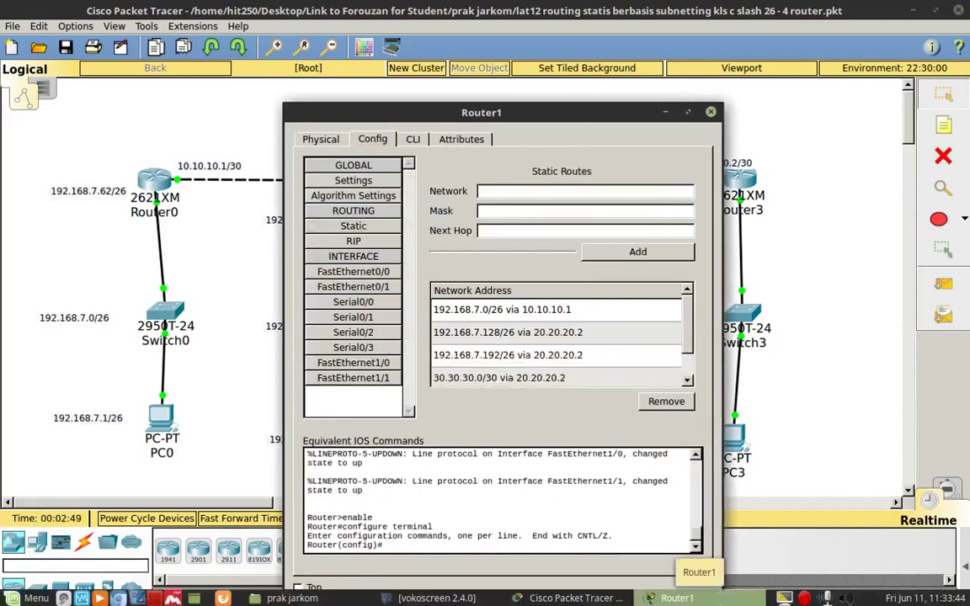
pyautogui.moveTo(534, 104); pyautogui.dragTo(716, 88)
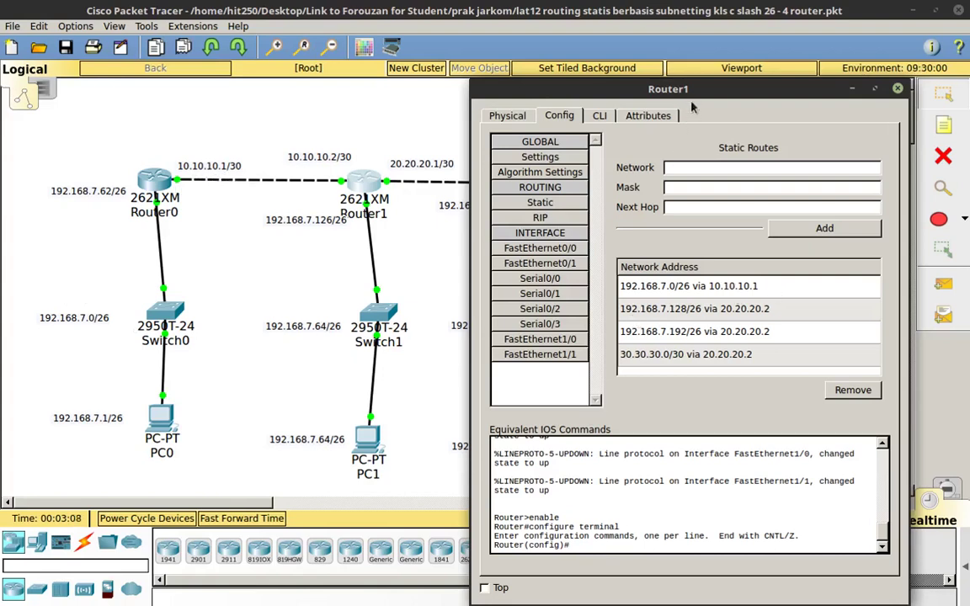
pyautogui.moveTo(670, 88); pyautogui.dragTo(199, 88)
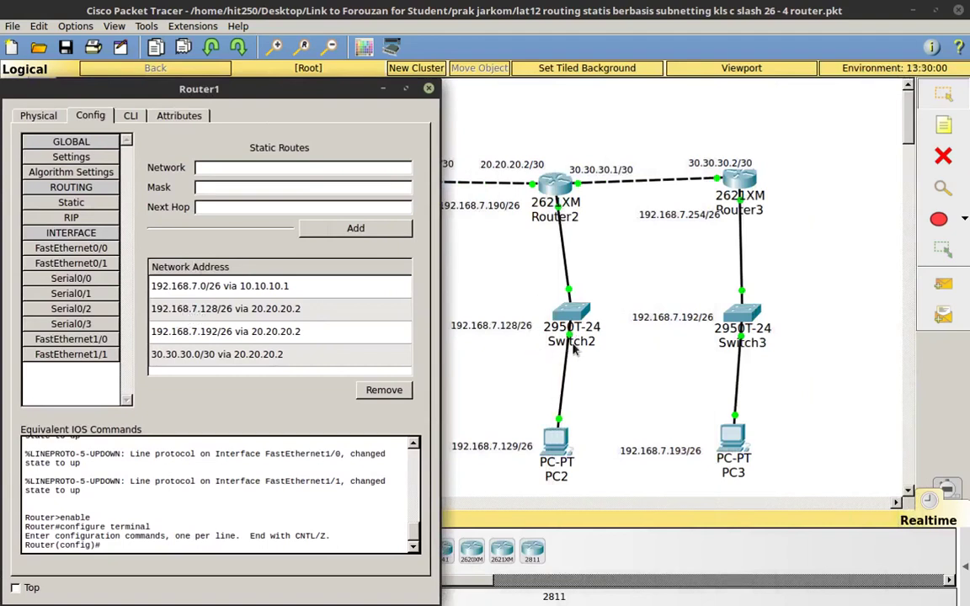
pyautogui.moveTo(238, 88); pyautogui.dragTo(257, 221)
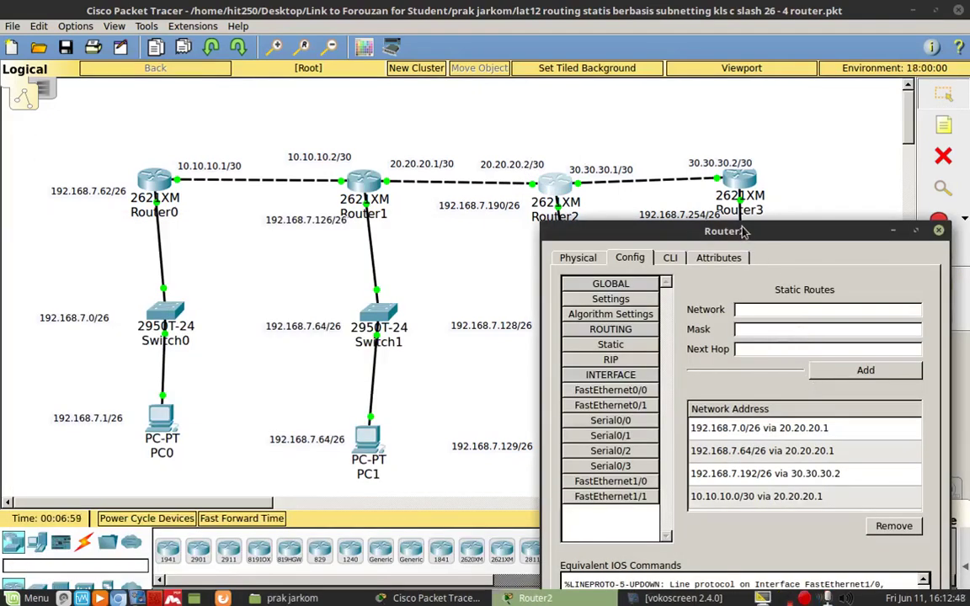
# Step: Compare Router2's static routes with the network addresses on both sides of the topology
pyautogui.moveTo(738, 235)
pyautogui.mouseDown()
pyautogui.moveTo(734, 247)
pyautogui.moveTo(723, 244)
pyautogui.moveTo(725, 233)
pyautogui.moveTo(752, 230)
pyautogui.moveTo(731, 233)
pyautogui.mouseUp()
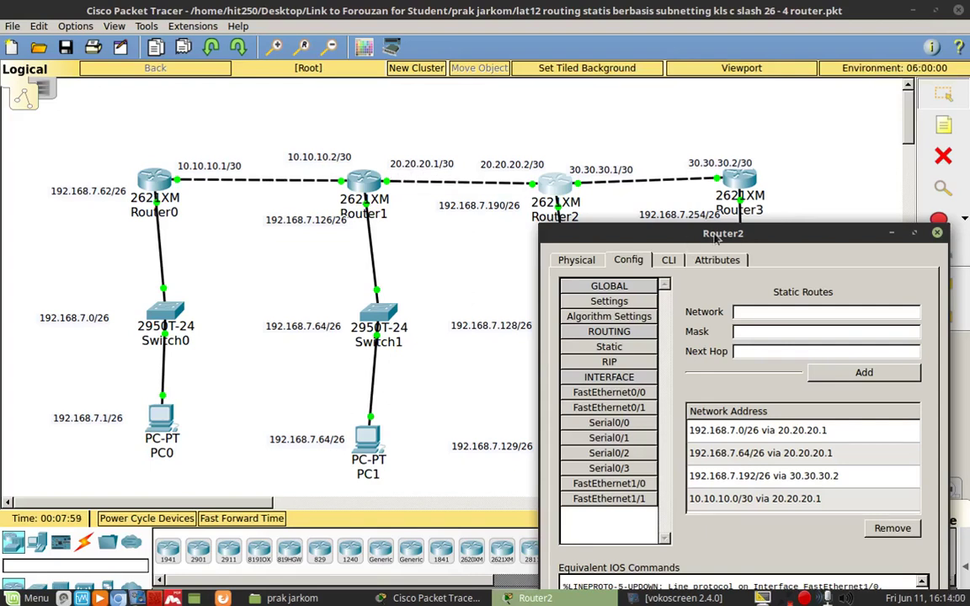
pyautogui.moveTo(737, 238); pyautogui.dragTo(253, 234)
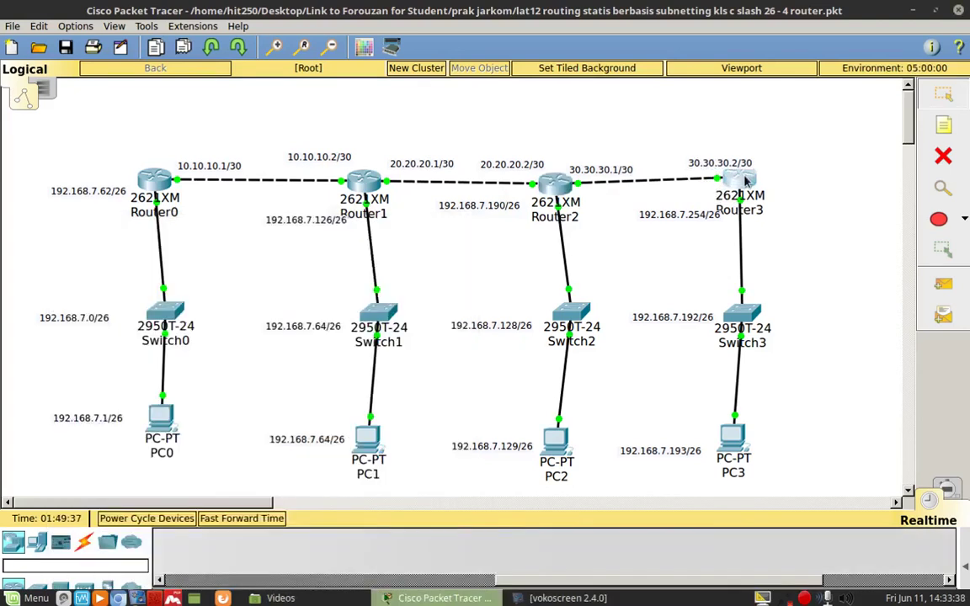
# Step: Examine the complete static route list in Router3's configuration against the topology's addresses, and close the router's window
pyautogui.click(742, 176)
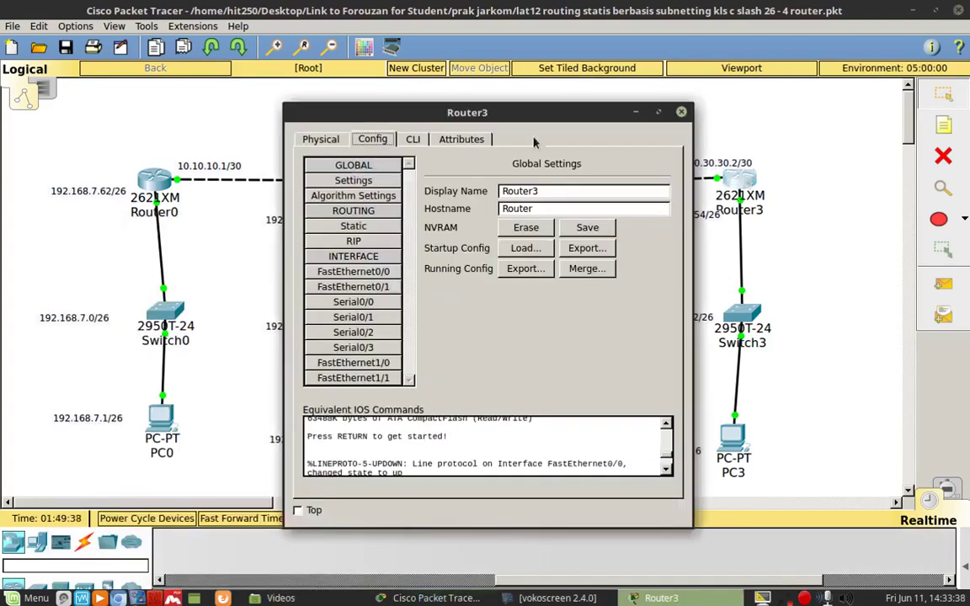
pyautogui.click(353, 226)
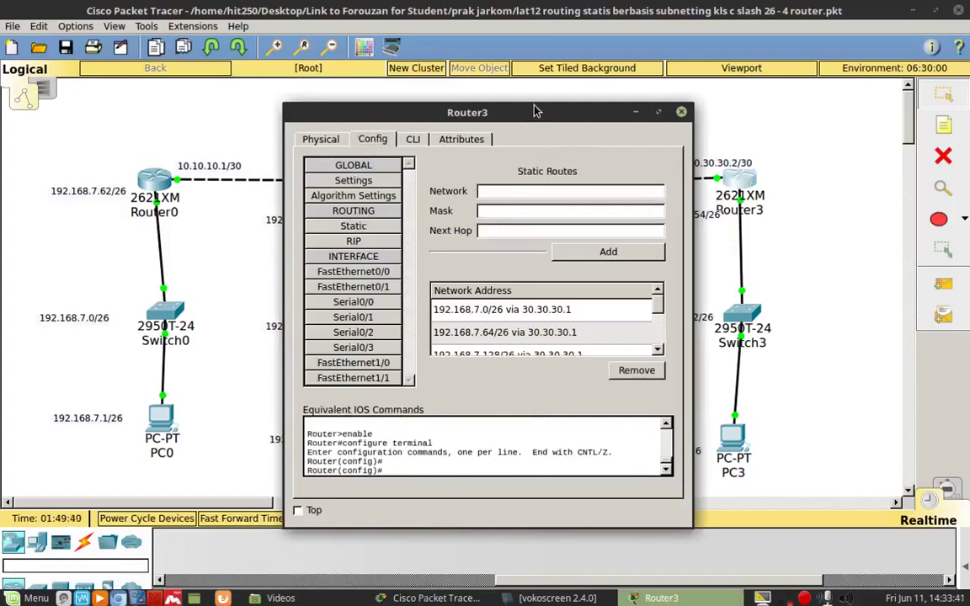
pyautogui.moveTo(538, 111); pyautogui.dragTo(546, 34)
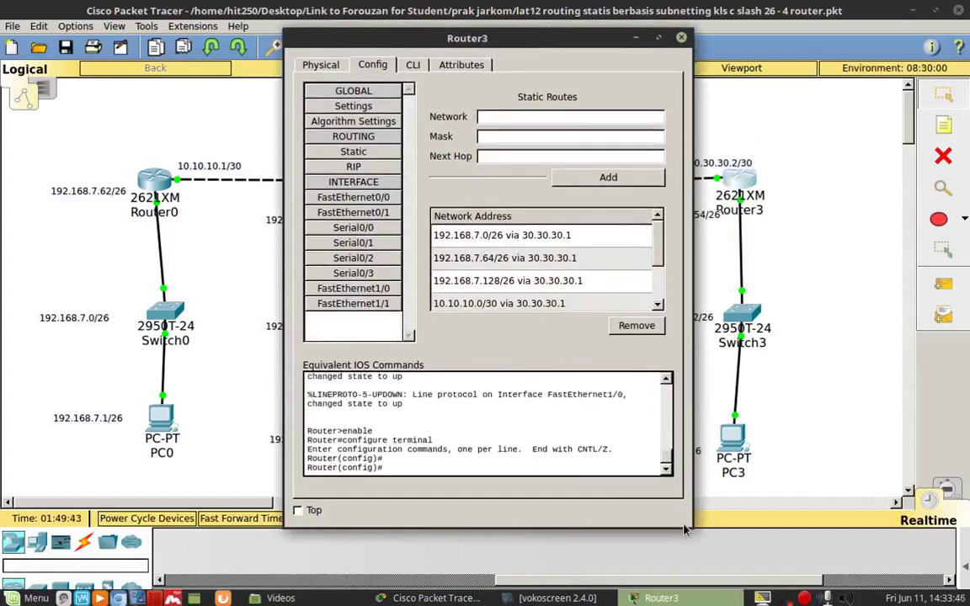
pyautogui.moveTo(686, 519); pyautogui.dragTo(689, 579)
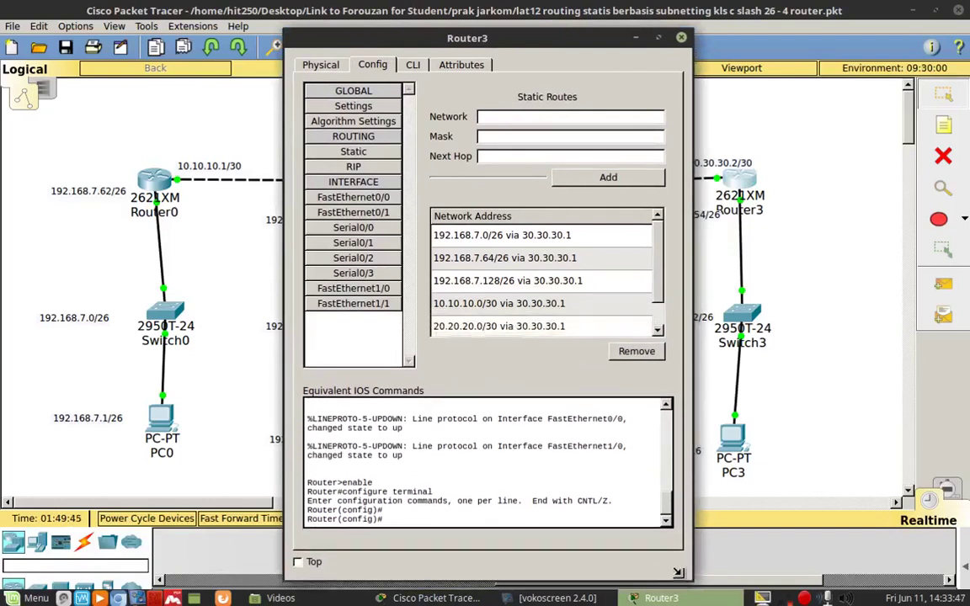
pyautogui.moveTo(508, 44); pyautogui.dragTo(710, 226)
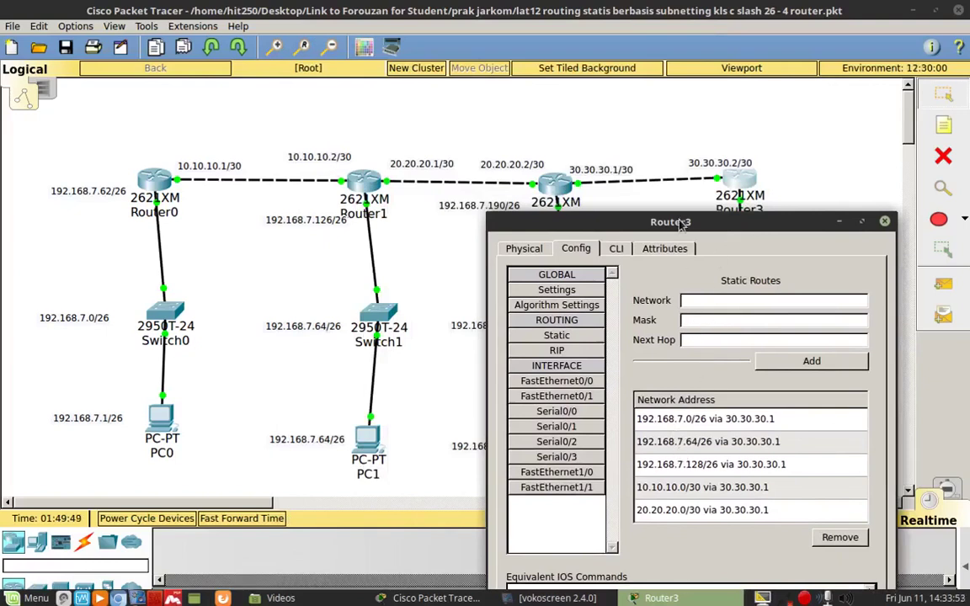
pyautogui.moveTo(682, 224); pyautogui.dragTo(707, 231)
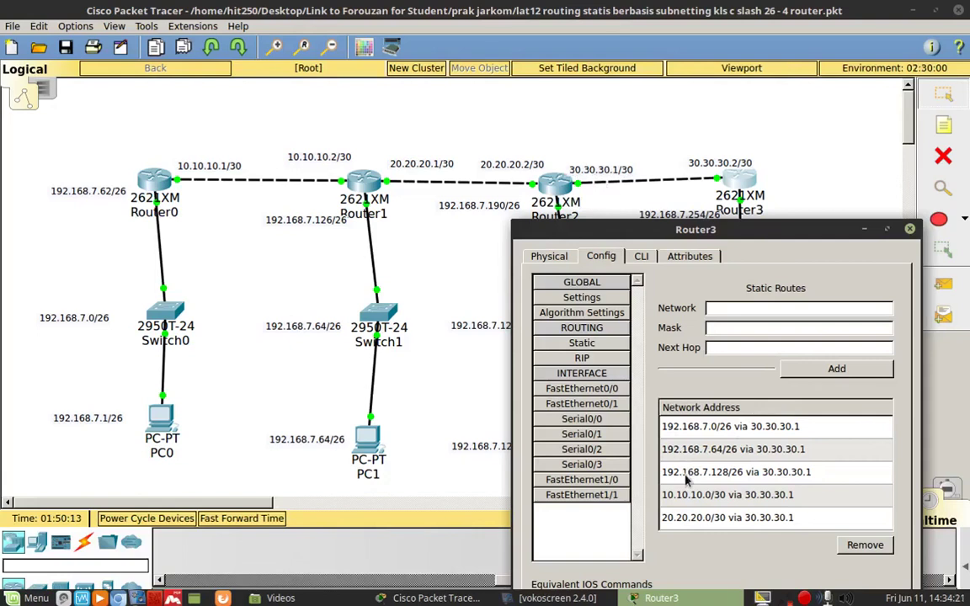
pyautogui.moveTo(712, 237); pyautogui.dragTo(761, 294)
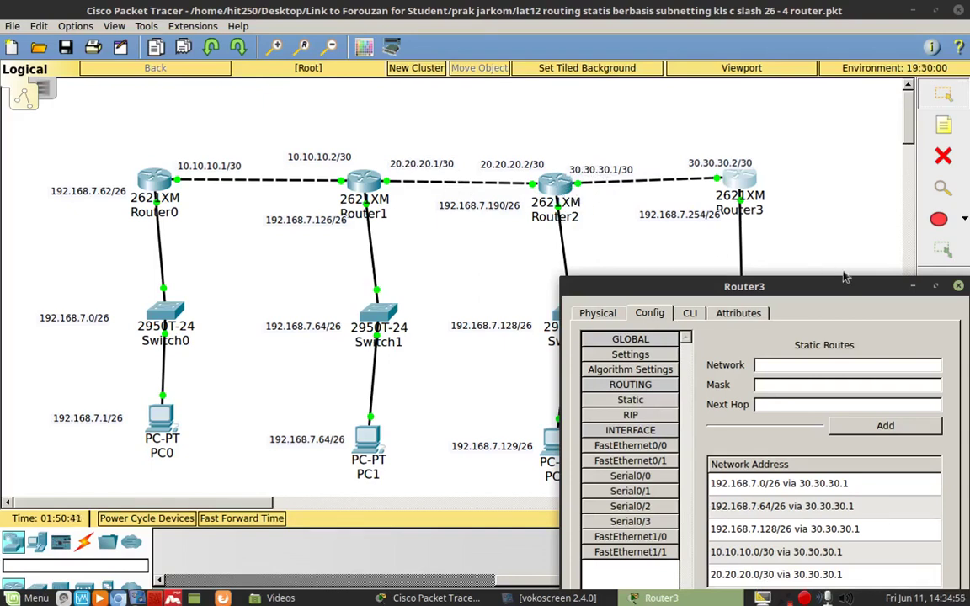
pyautogui.click(959, 287)
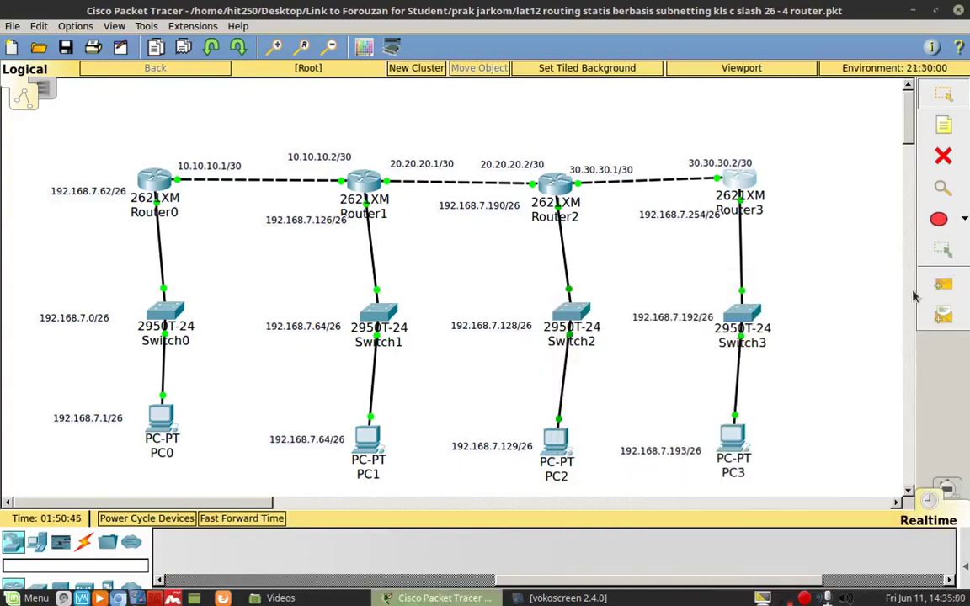
# Step: Inspect Router0's routing table, enlarging it and widening the Network column so all entries are fully readable
pyautogui.click(955, 190)
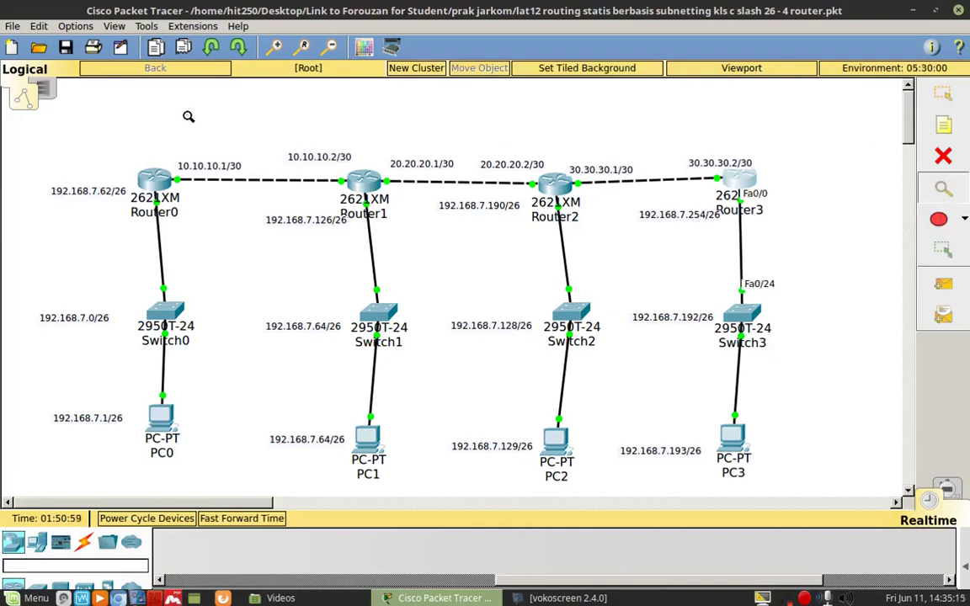
pyautogui.click(154, 180)
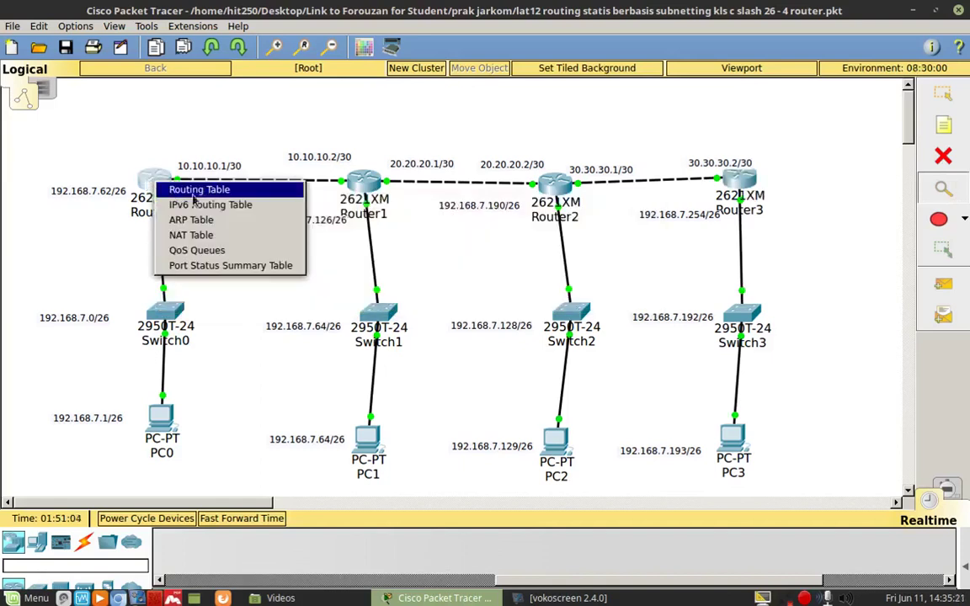
pyautogui.click(236, 188)
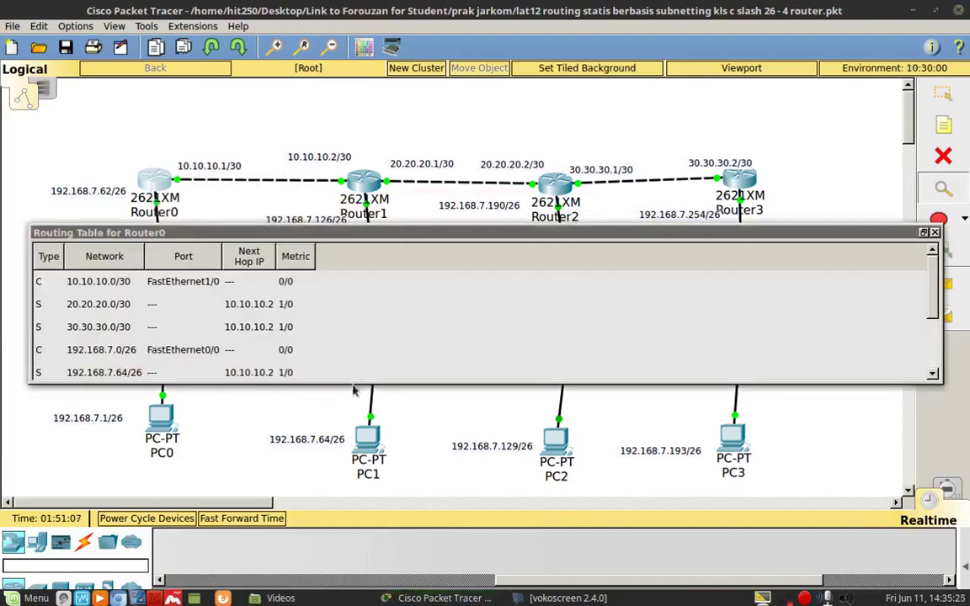
pyautogui.moveTo(362, 381); pyautogui.dragTo(362, 478)
pyautogui.moveTo(144, 256); pyautogui.dragTo(177, 266)
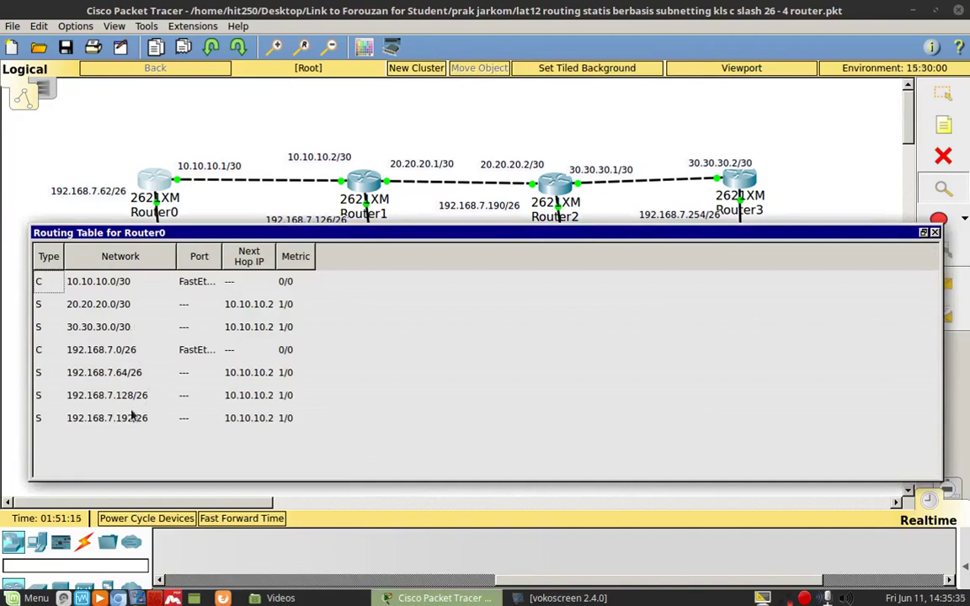
# Step: Inspect Router1's routing table with all of its rows and full network addresses in view
pyautogui.click(369, 183)
pyautogui.click(400, 194)
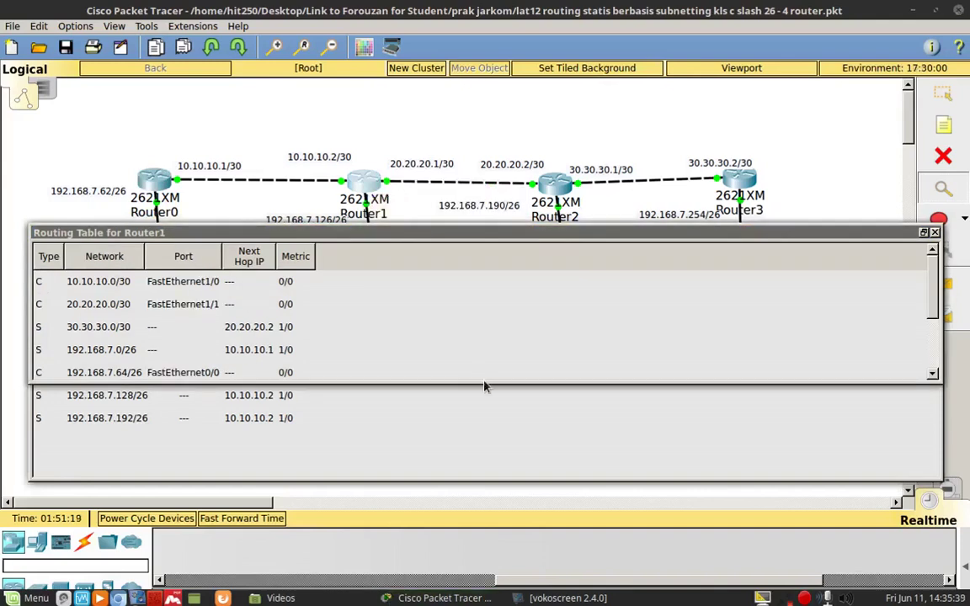
pyautogui.moveTo(486, 384); pyautogui.dragTo(472, 478)
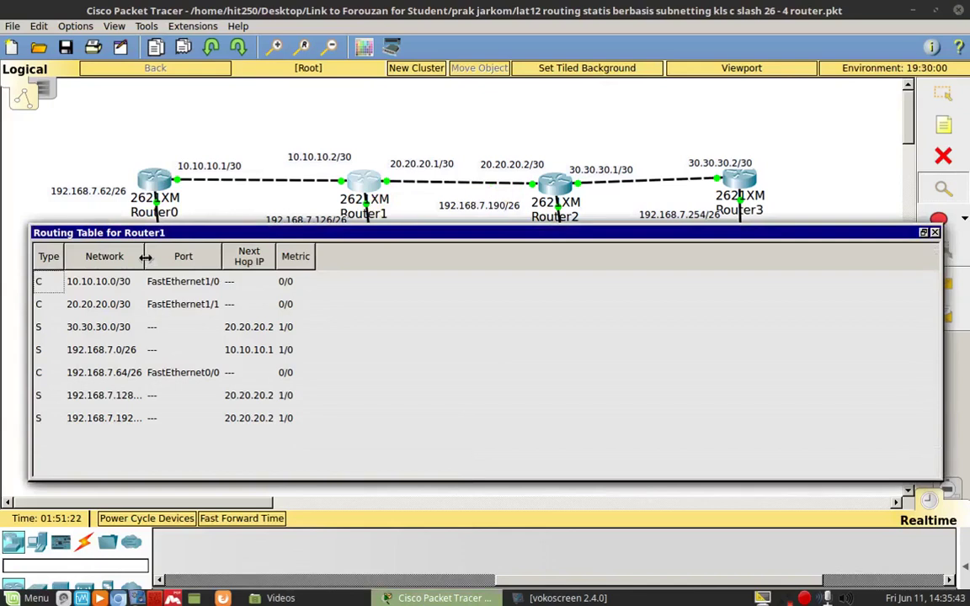
pyautogui.moveTo(144, 255); pyautogui.dragTo(168, 255)
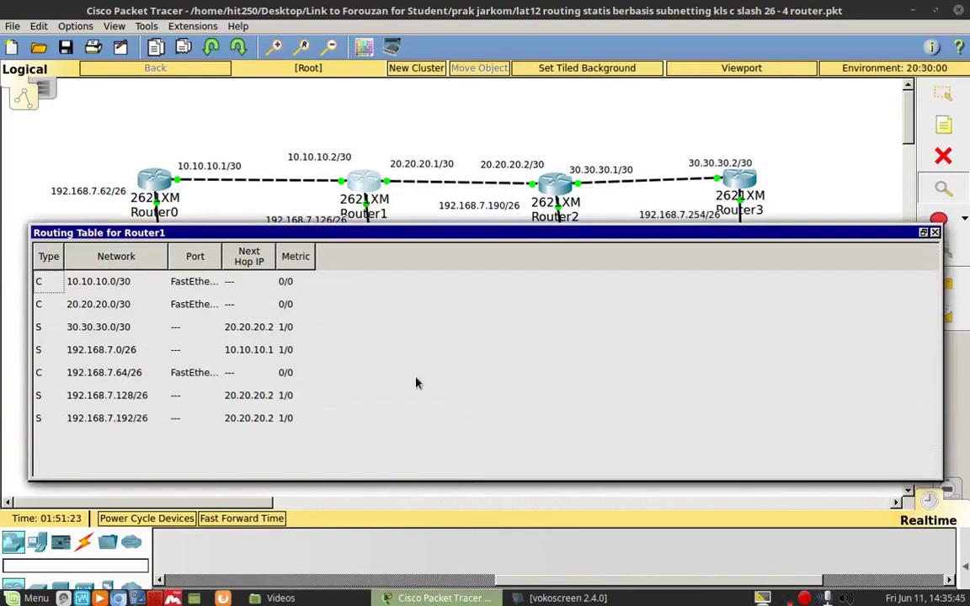
# Step: Inspect Router2's routing table with all of its rows and full network addresses in view
pyautogui.click(569, 192)
pyautogui.click(573, 195)
pyautogui.moveTo(553, 383); pyautogui.dragTo(548, 474)
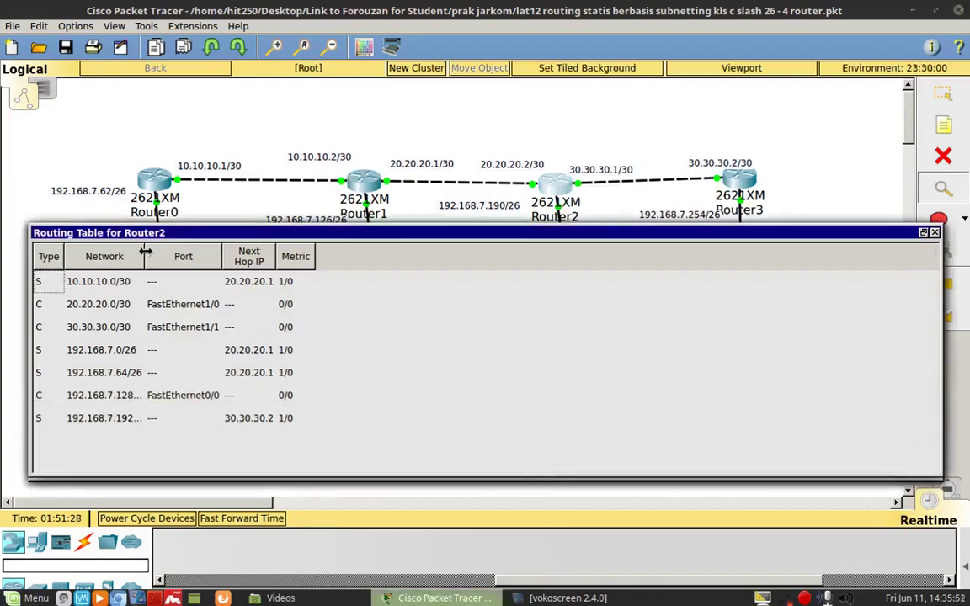
pyautogui.moveTo(145, 254); pyautogui.dragTo(174, 254)
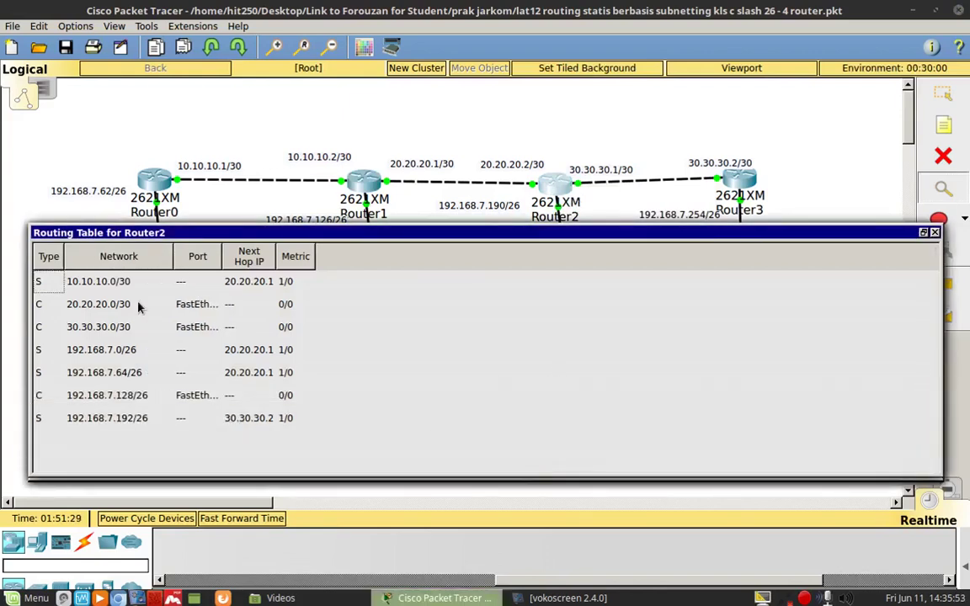
# Step: Inspect Router3's routing table with all of its rows and full network addresses in view
pyautogui.click(743, 183)
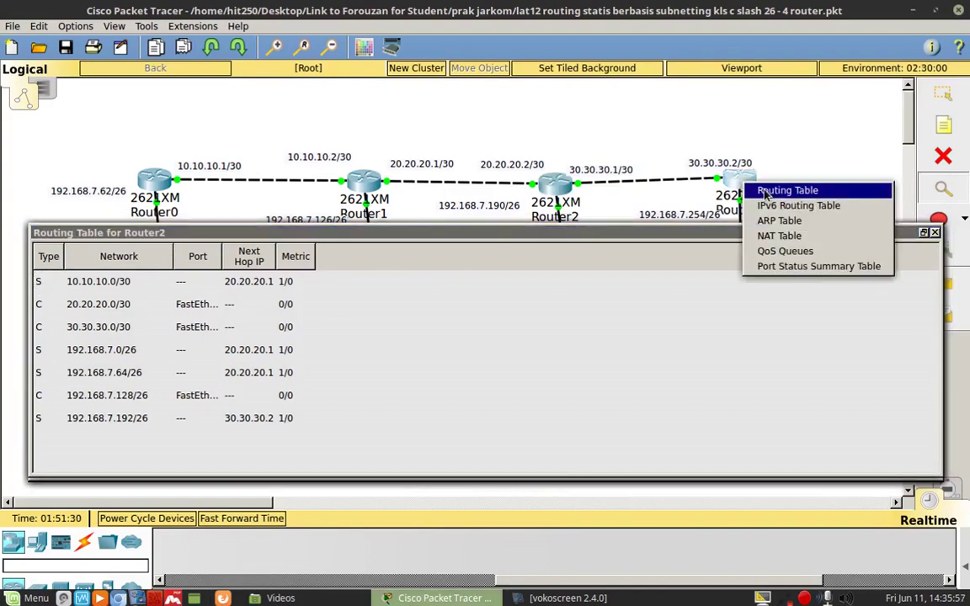
pyautogui.click(764, 192)
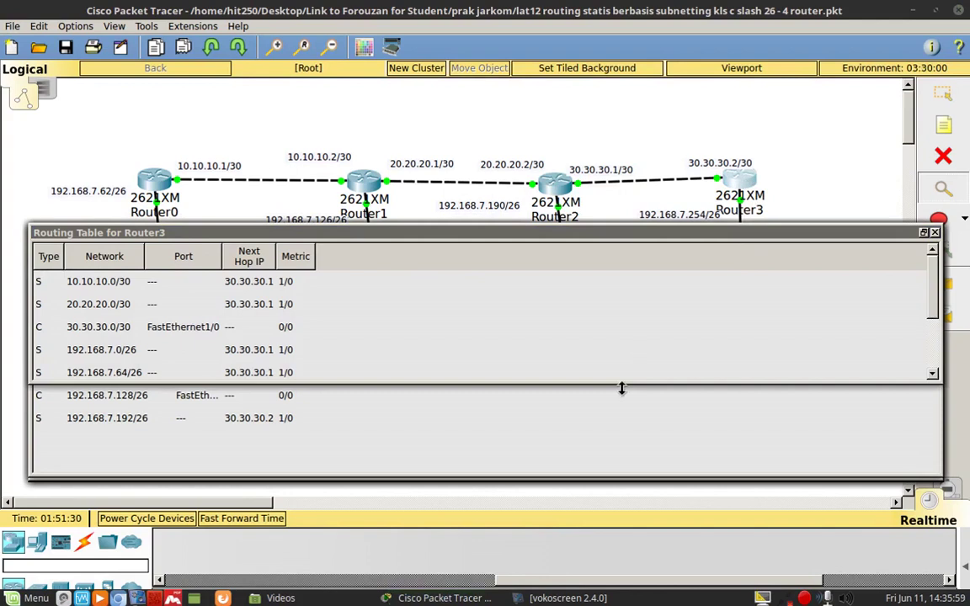
pyautogui.moveTo(626, 383); pyautogui.dragTo(621, 472)
pyautogui.moveTo(144, 251); pyautogui.dragTo(172, 254)
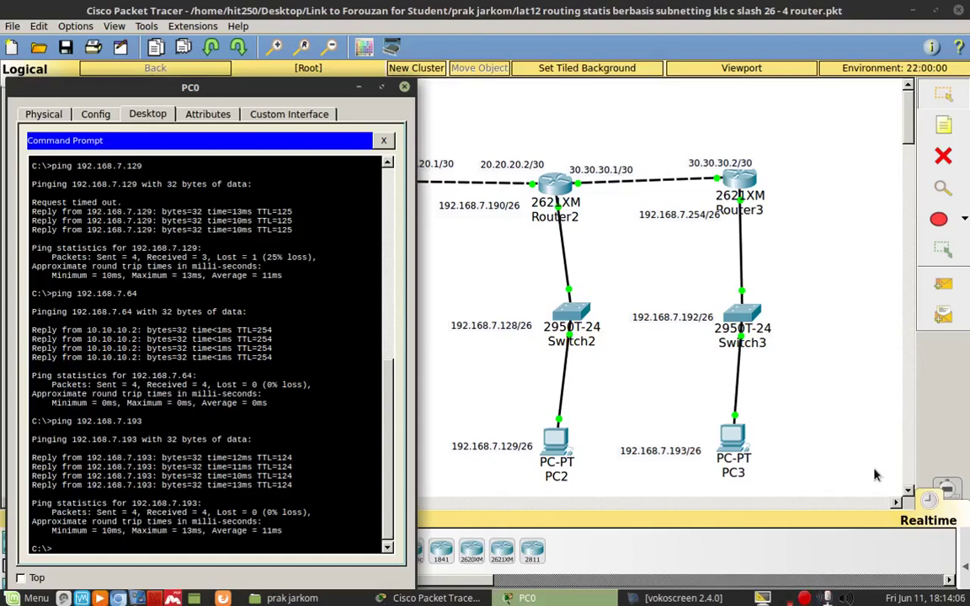
# Step: Ping PC3 at 192.168.7.193 from PC0's command prompt to test the static routes
pyautogui.press('Up')
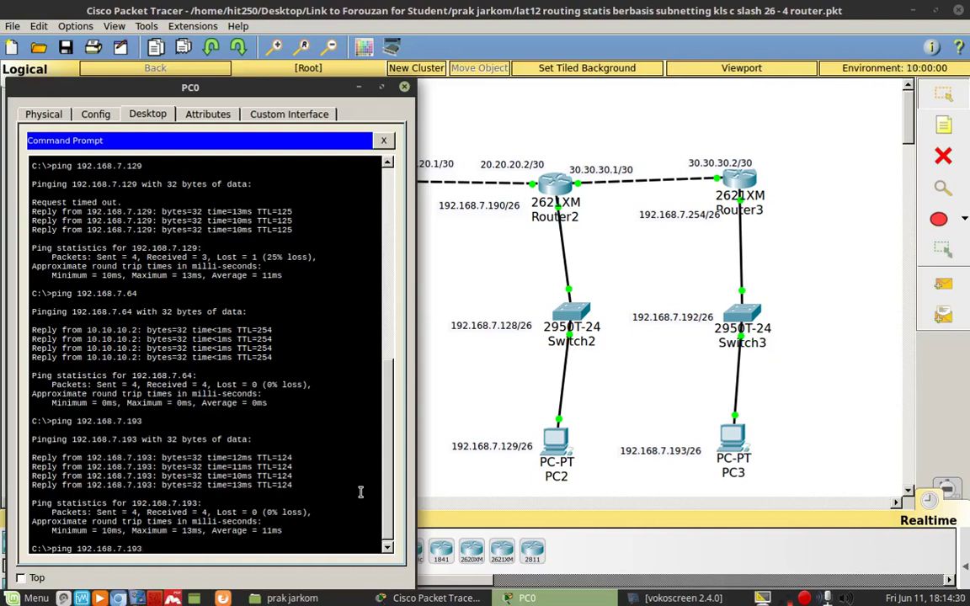
pyautogui.press('Up')
pyautogui.press('Down')
pyautogui.press('Return')
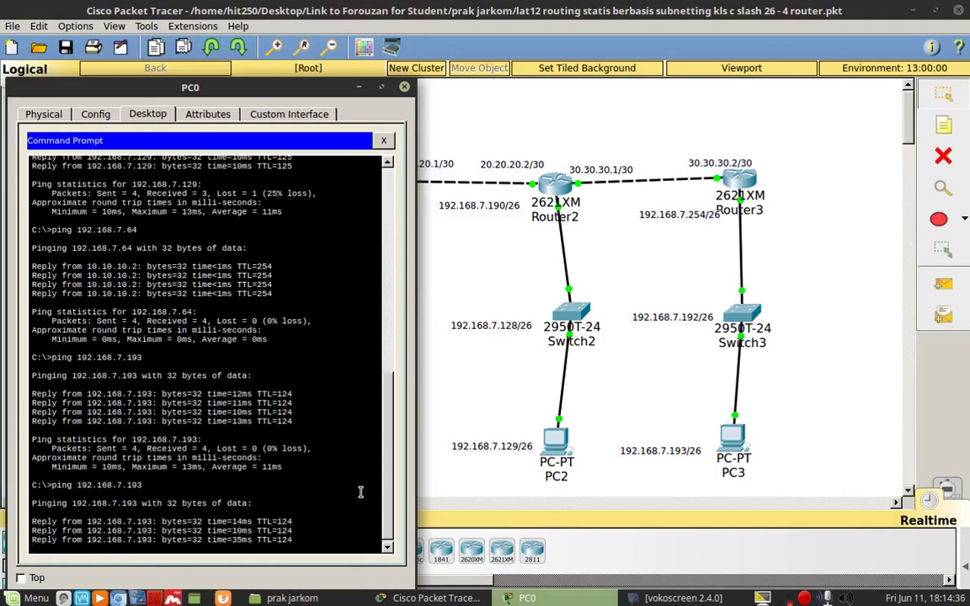
# Step: Ping PC2 at 192.168.7.129 from PC0's command prompt to test that route
pyautogui.press('Up')
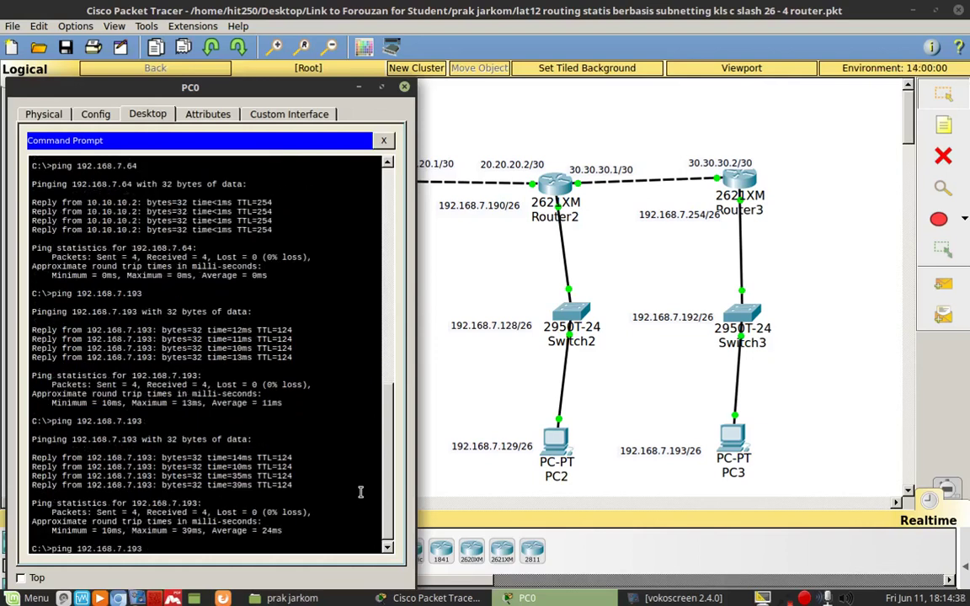
pyautogui.press('BackSpace')
pyautogui.write('12')
pyautogui.press('Return')
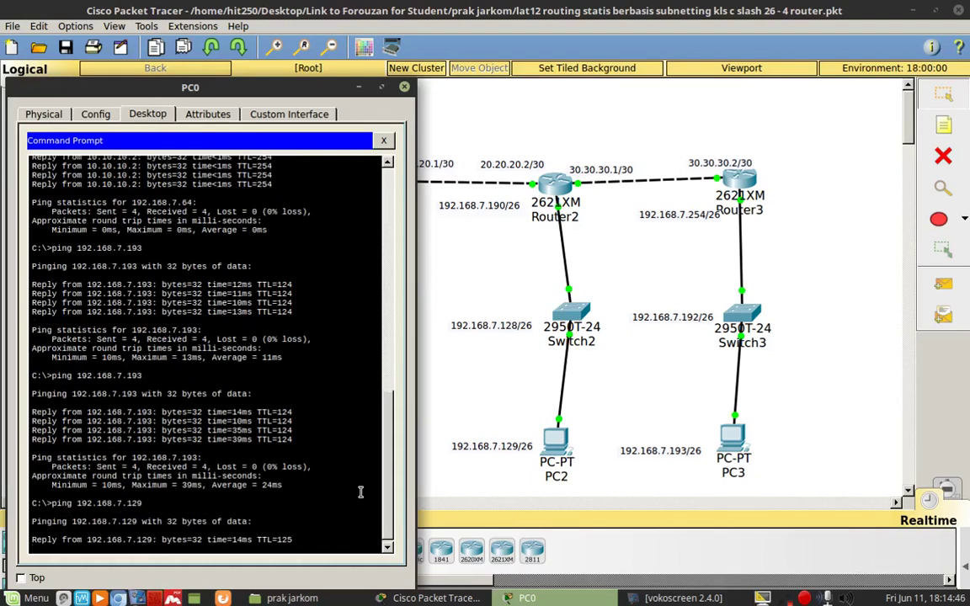
# Step: Move the PC0 window clear of the Router0 and Router1 networks and ping 192.168.7.64 from PC0
pyautogui.moveTo(195, 91); pyautogui.dragTo(700, 84)
pyautogui.press('Up')
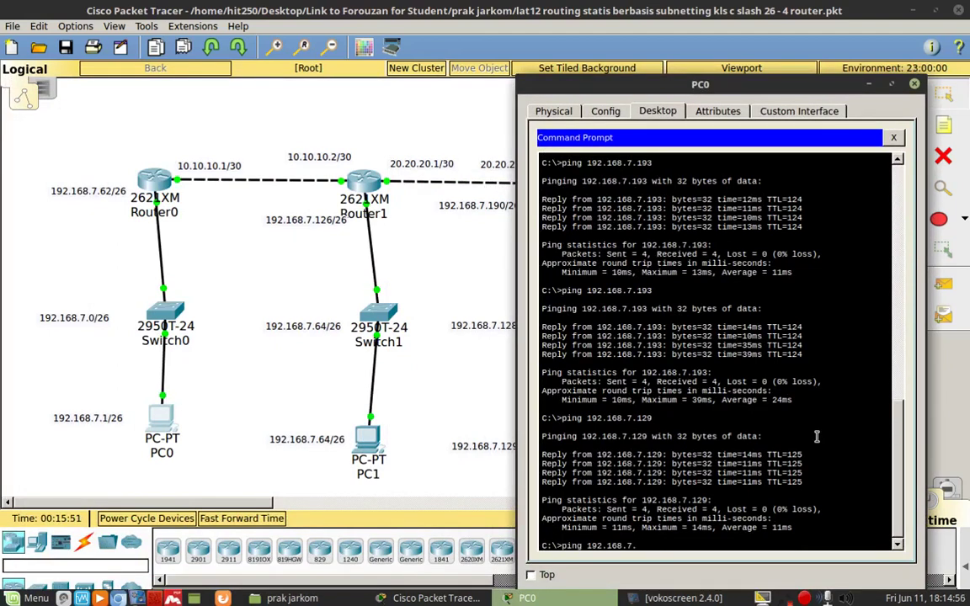
pyautogui.write('64')
pyautogui.press('Return')
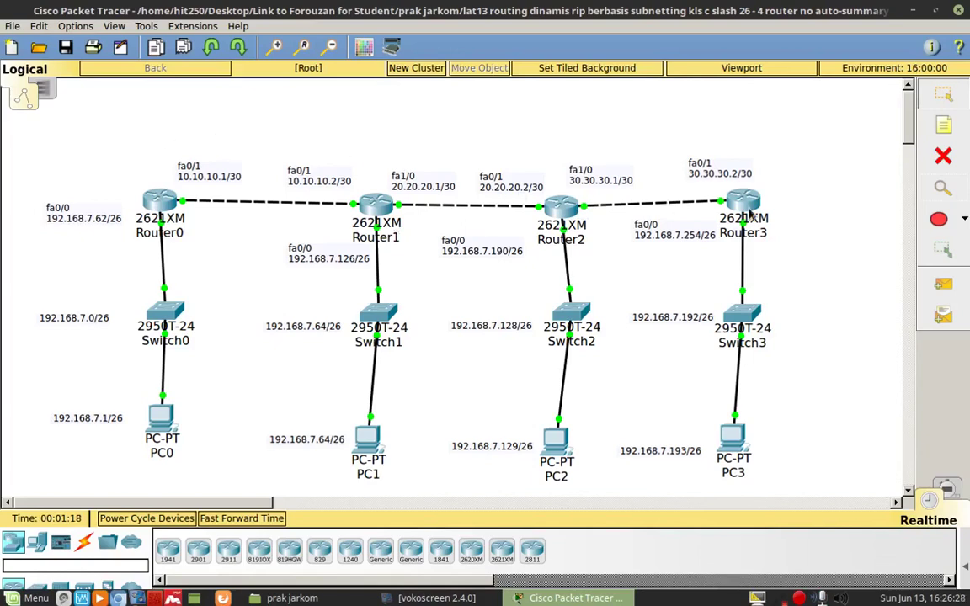
# Step: Inspect the routing tables of Router0 and Router1 in the RIP subnetting topology before any dynamic routing is configured
pyautogui.moveTo(749, 216)
pyautogui.click(943, 192)
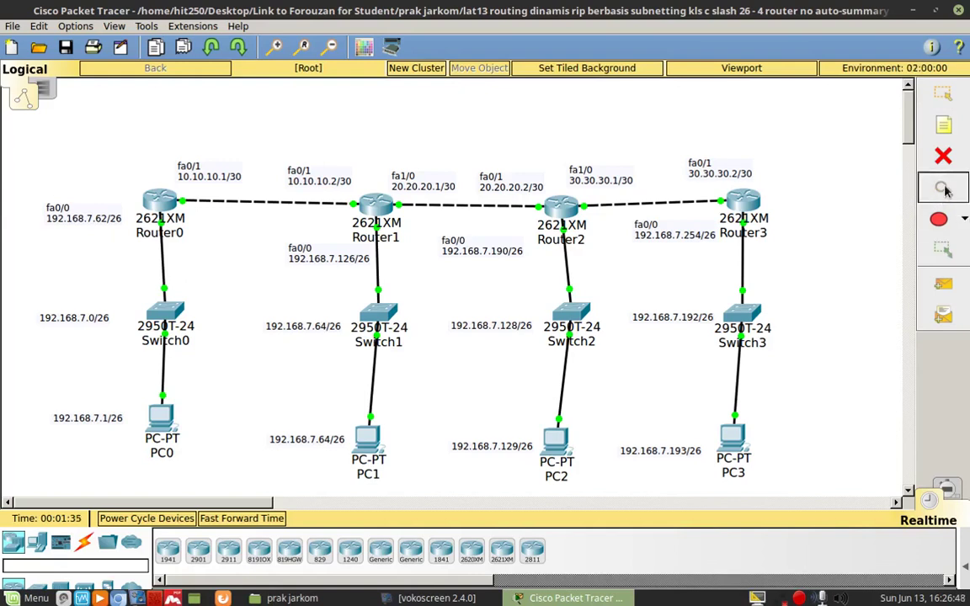
pyautogui.click(161, 202)
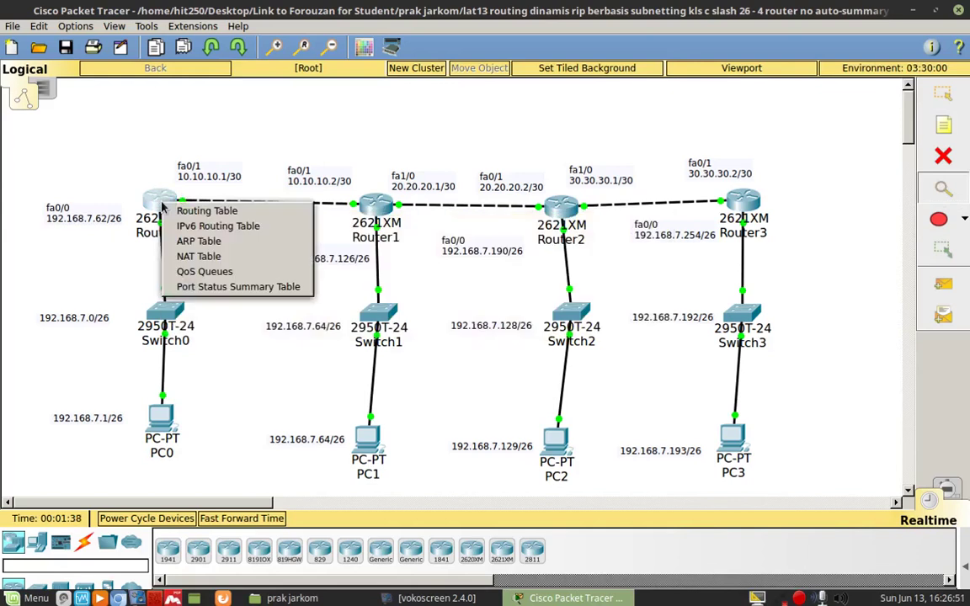
pyautogui.click(228, 209)
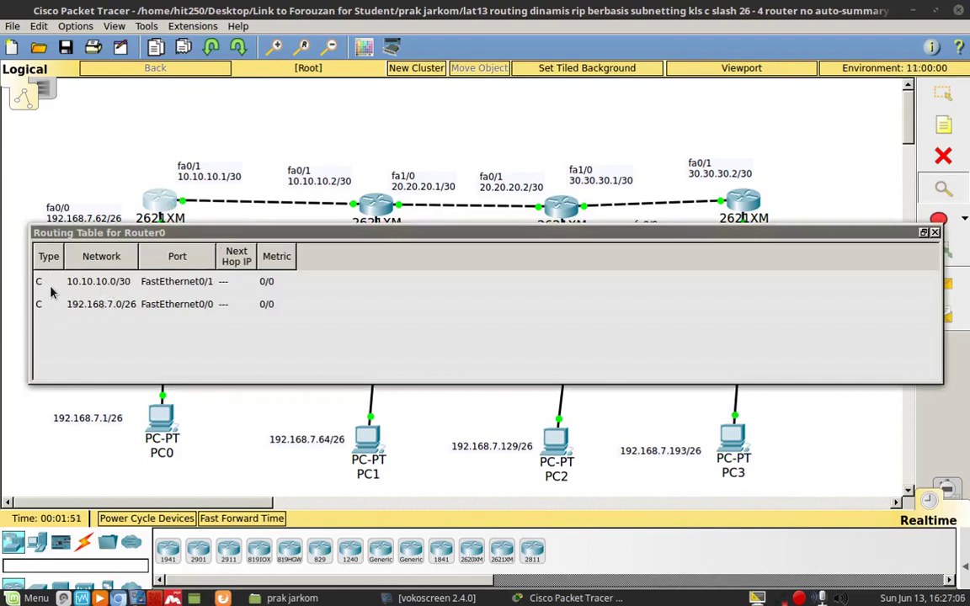
pyautogui.click(374, 209)
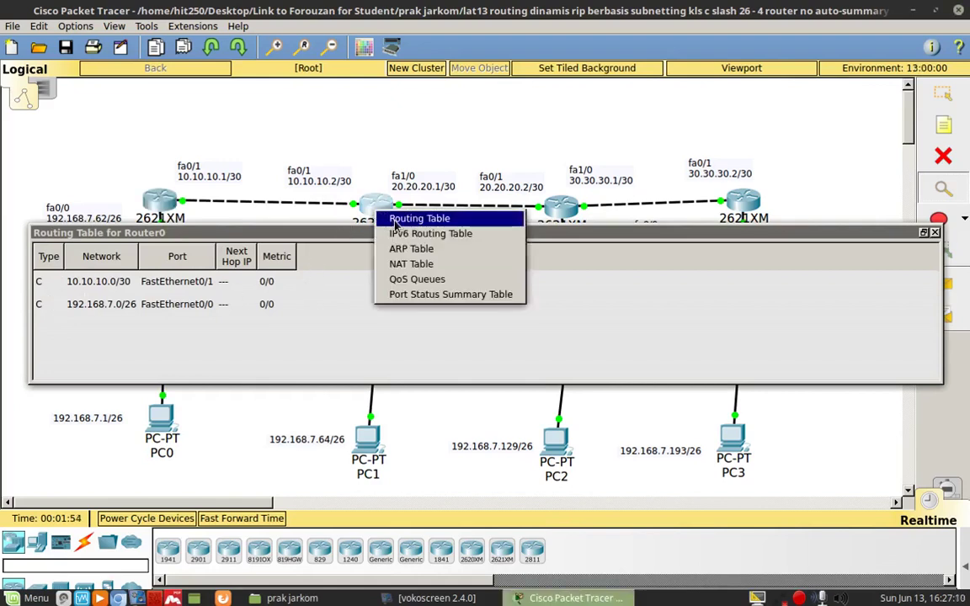
pyautogui.click(394, 219)
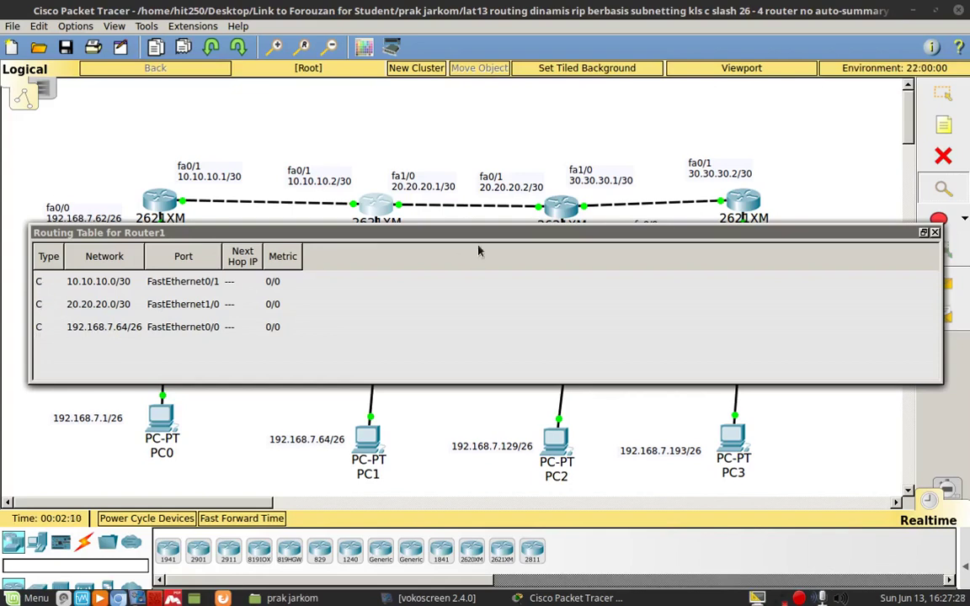
# Step: Inspect the routing tables of Router2 and Router3 in the RIP topology, and close the table window
pyautogui.click(560, 212)
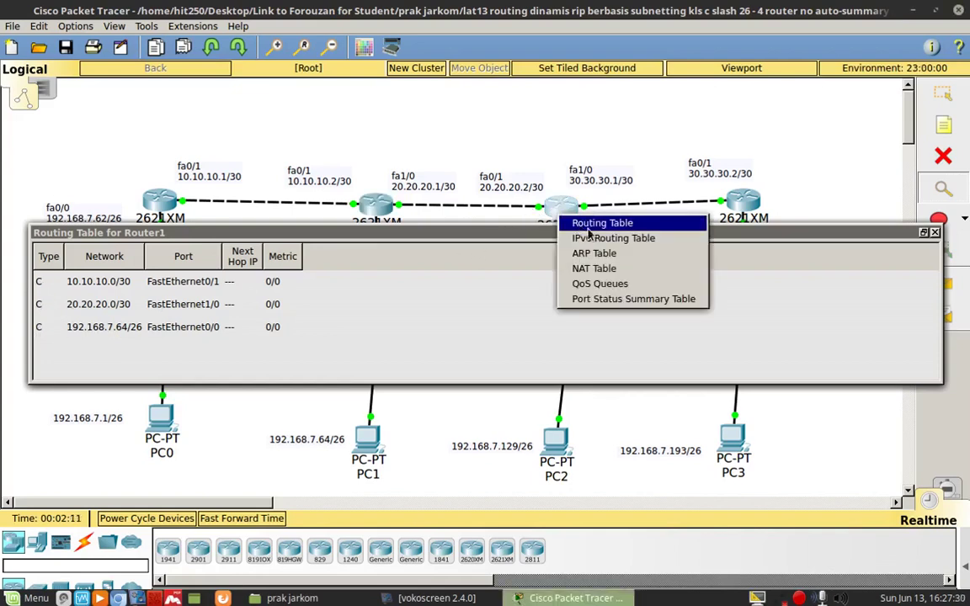
pyautogui.click(588, 226)
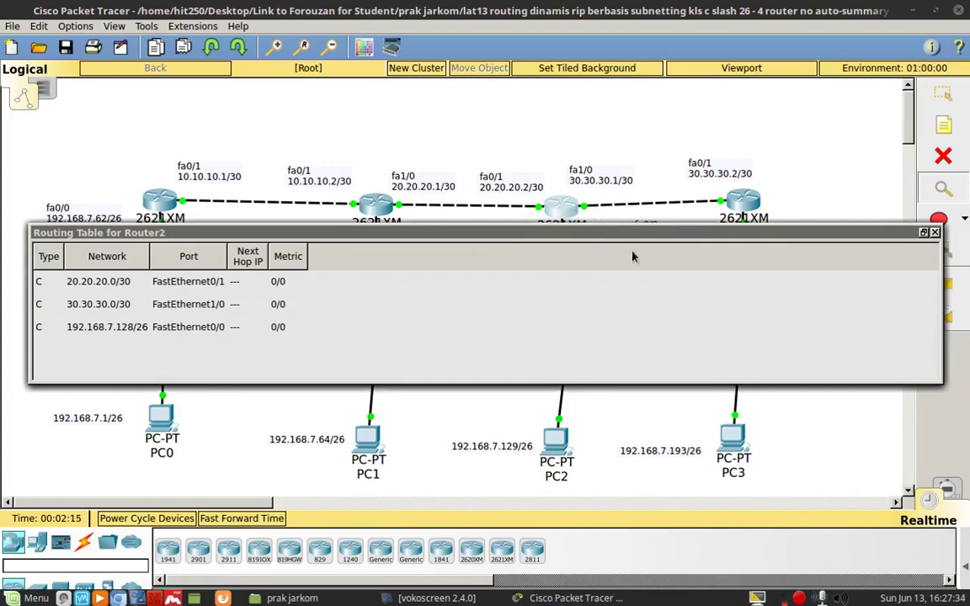
pyautogui.click(750, 208)
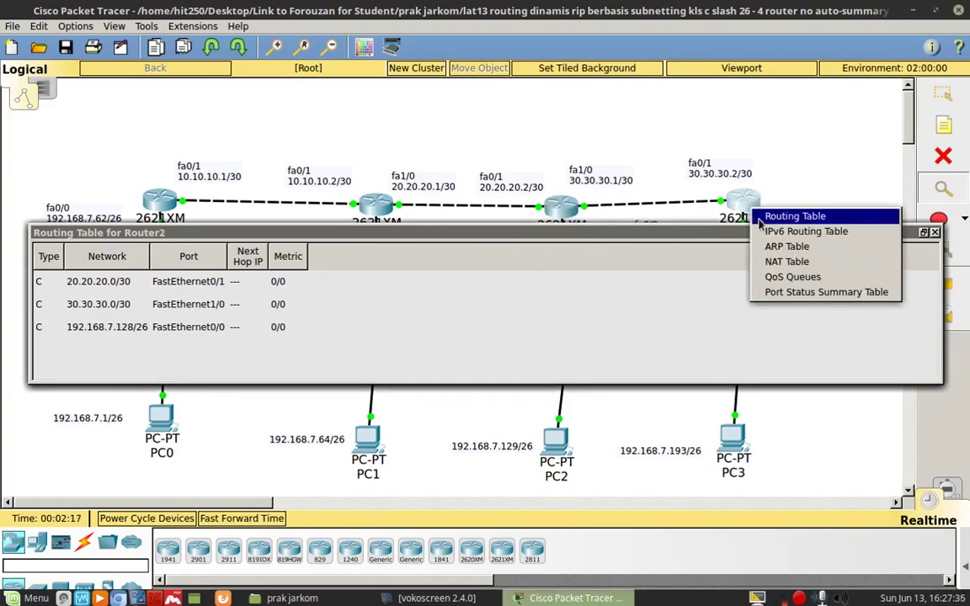
pyautogui.click(767, 219)
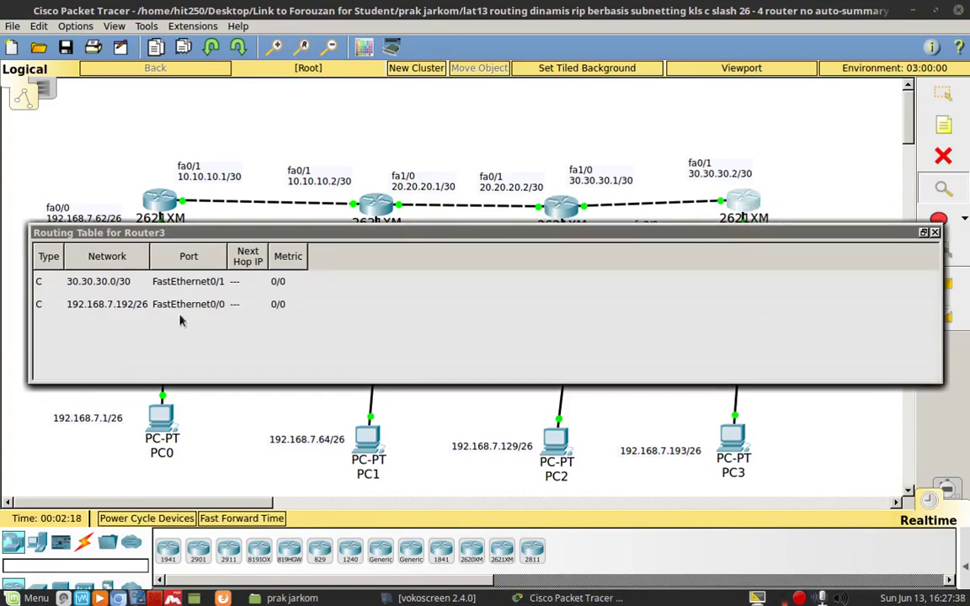
pyautogui.click(935, 233)
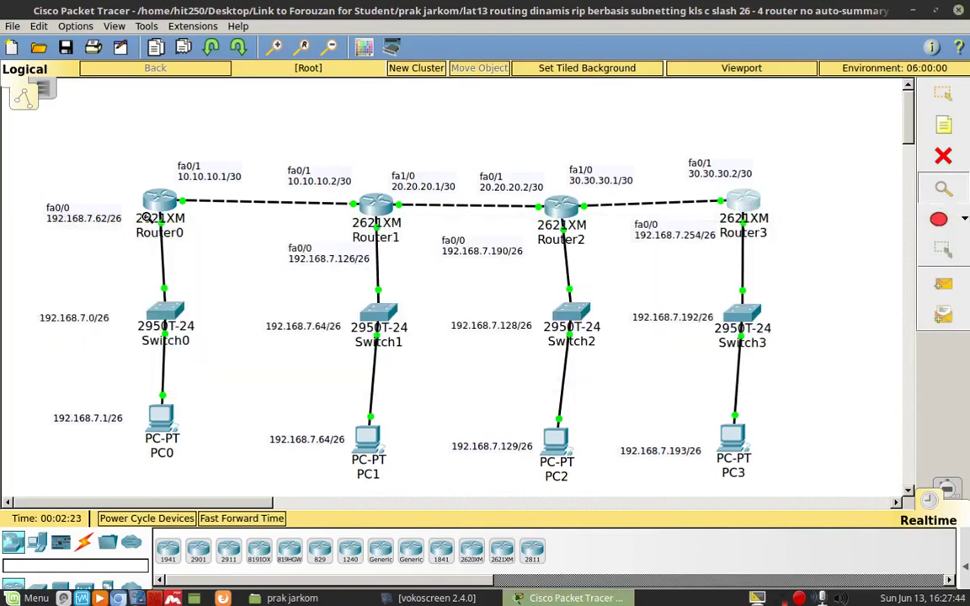
# Step: Open PC0's command prompt and ping PC3 at 192.168.7.193 to test connectivity without routing
pyautogui.click(943, 93)
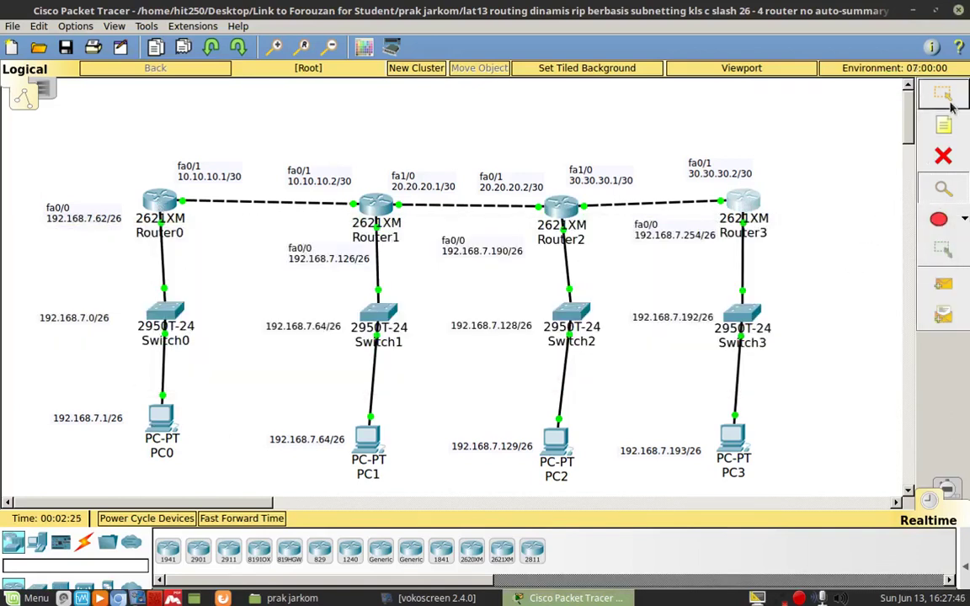
pyautogui.click(160, 427)
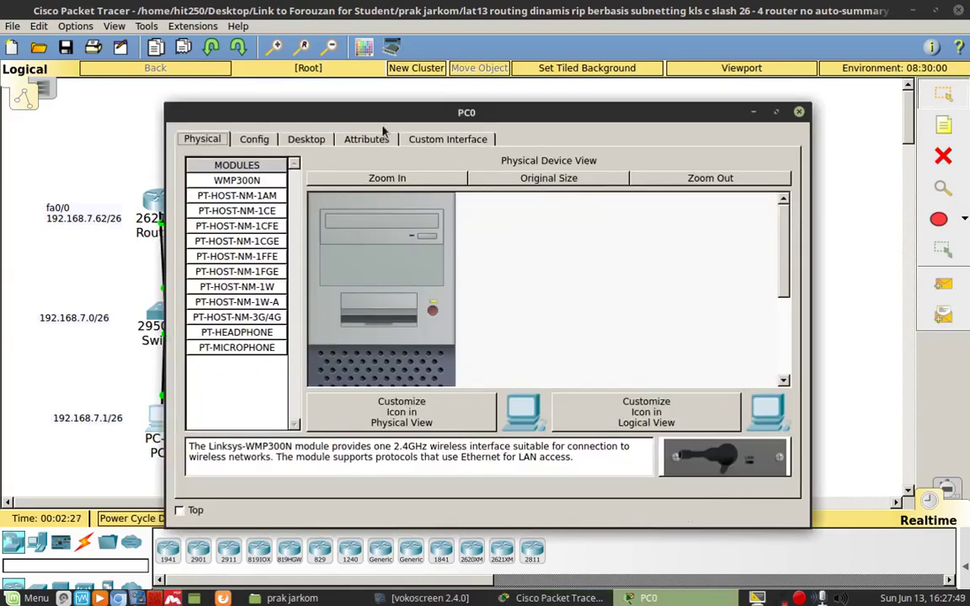
pyautogui.click(290, 137)
pyautogui.click(605, 221)
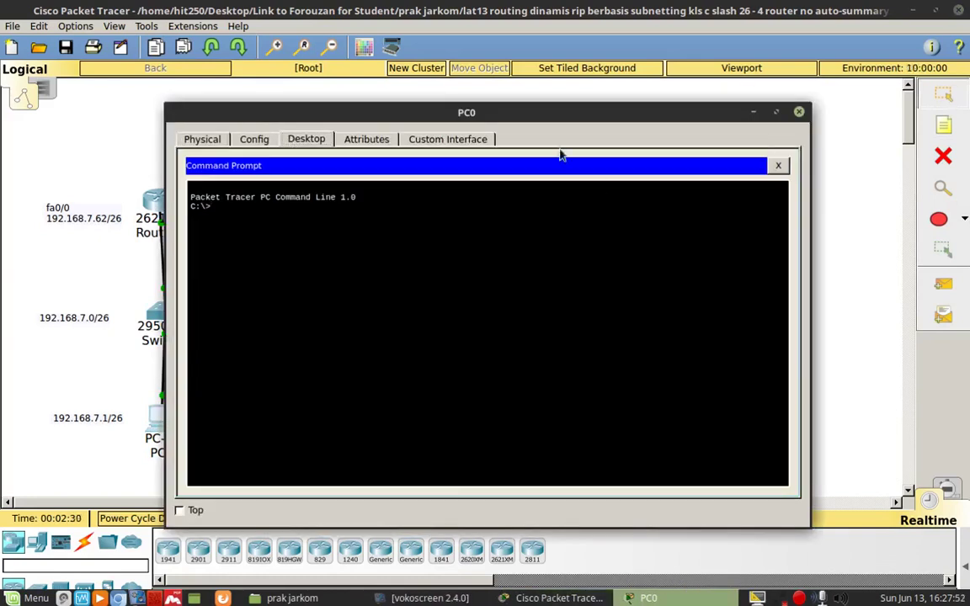
pyautogui.moveTo(467, 113); pyautogui.dragTo(304, 120)
pyautogui.write('ping 1')
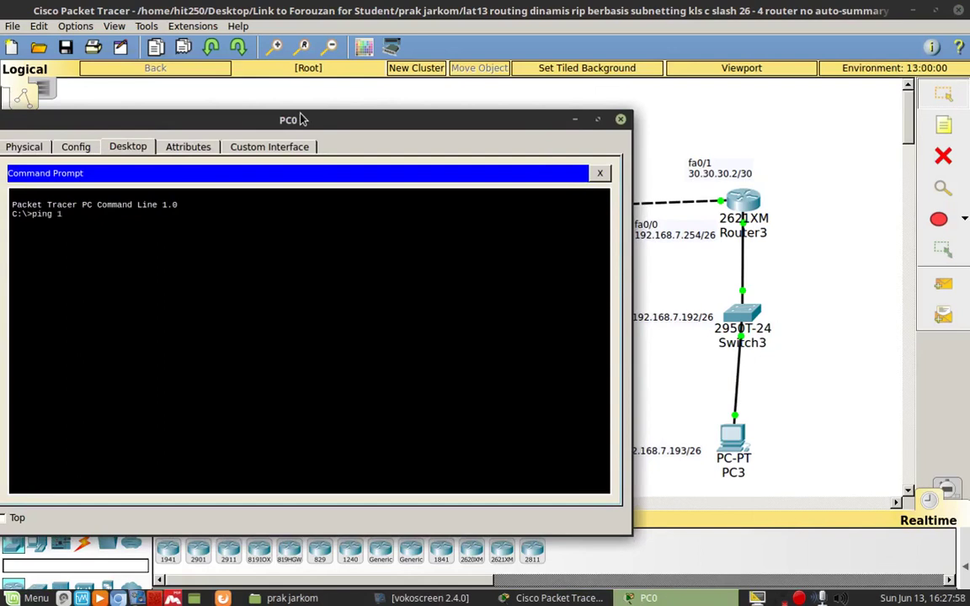
pyautogui.write('92.168.7.193')
pyautogui.press('Return')
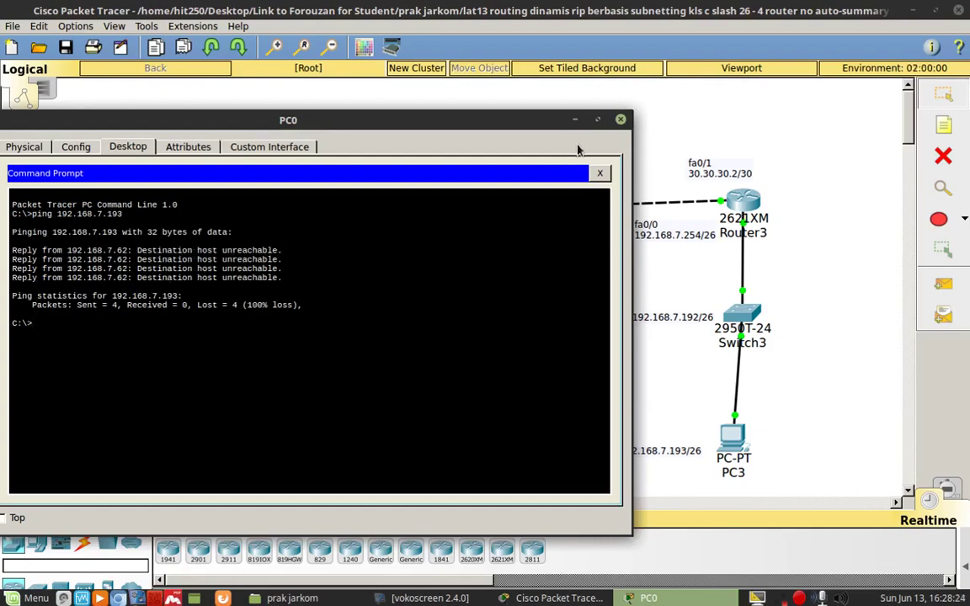
# Step: Check the topology's addresses, ping PC2 at 192.168.7.129 from PC0, and close the PC0 window
pyautogui.moveTo(320, 122); pyautogui.dragTo(525, 512)
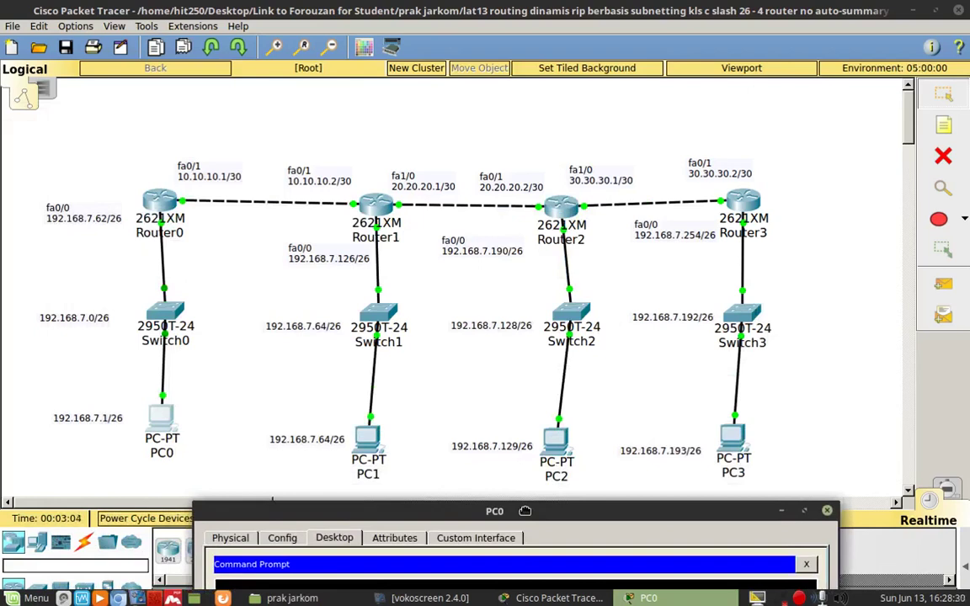
pyautogui.moveTo(525, 511); pyautogui.dragTo(483, 173)
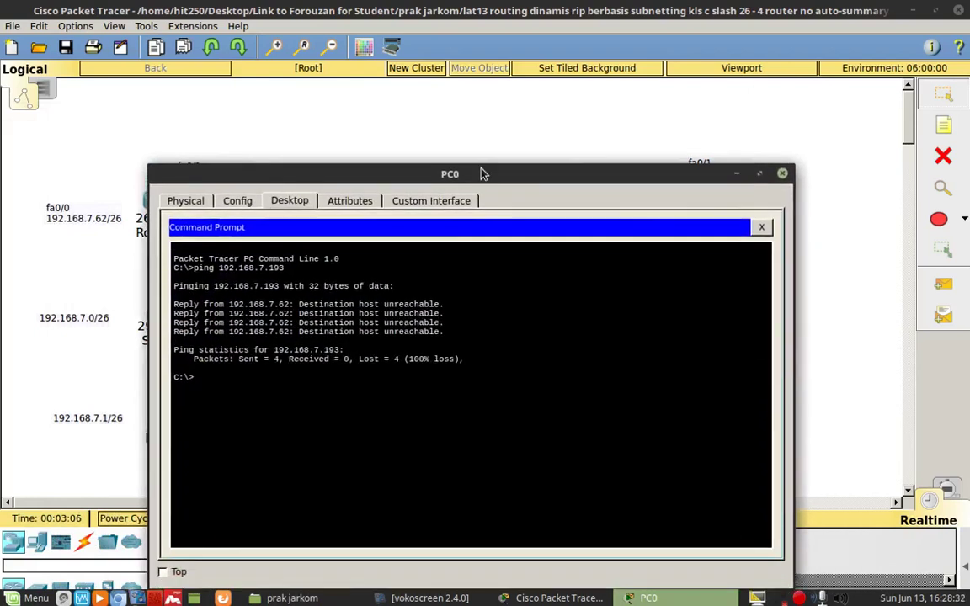
pyautogui.press('Up')
pyautogui.write('129')
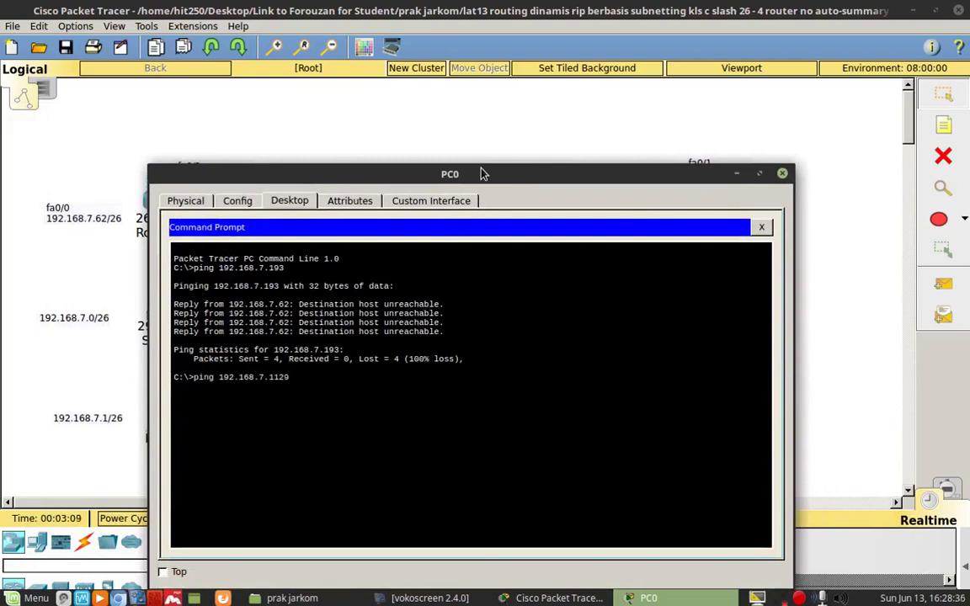
pyautogui.press('BackSpace')
pyautogui.press('BackSpace')
pyautogui.write('29')
pyautogui.press('Return')
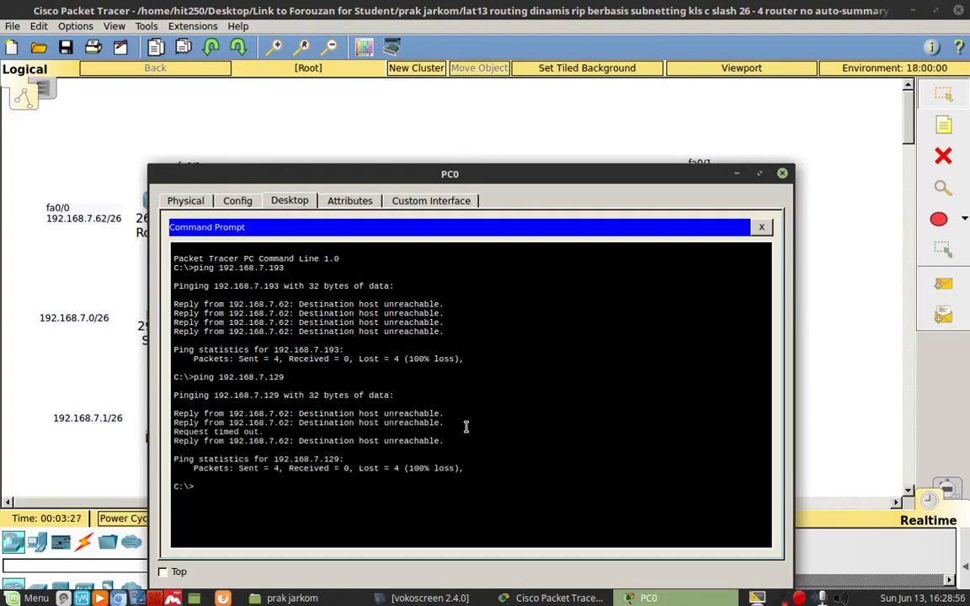
pyautogui.click(783, 174)
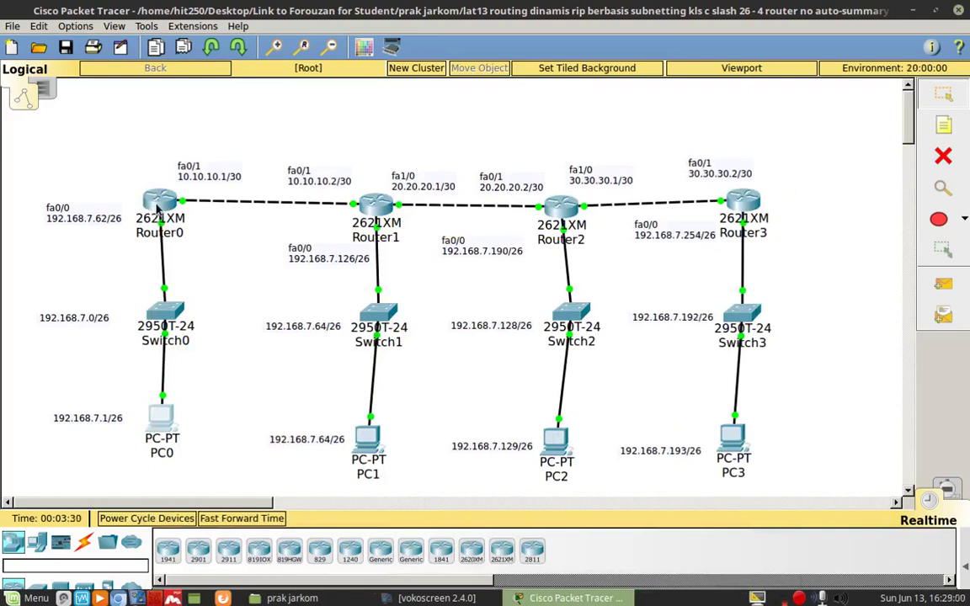
# Step: Open the RIP routing settings in Router0's configuration and move its window clear of the neighbouring router's addresses
pyautogui.click(145, 192)
pyautogui.click(371, 138)
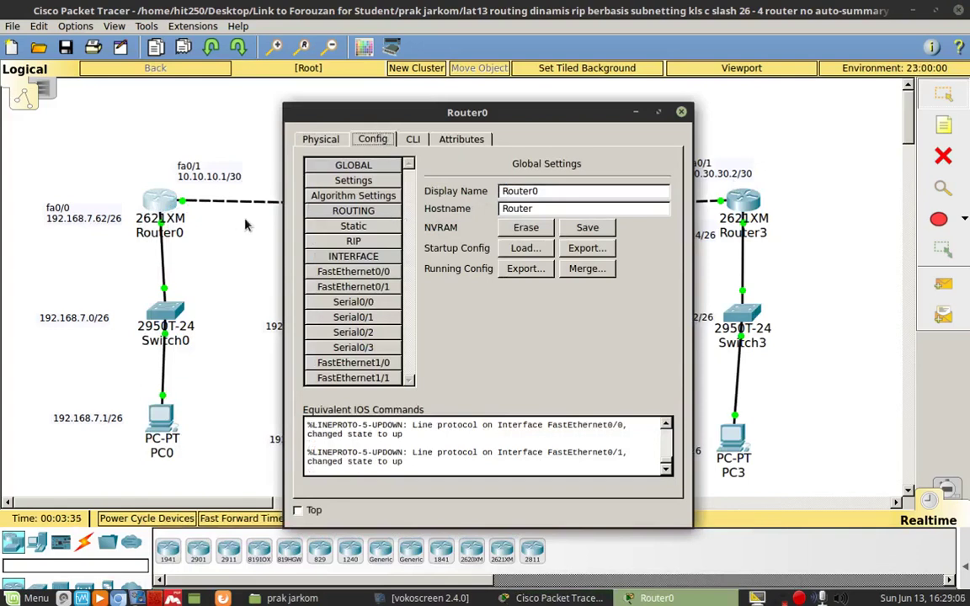
pyautogui.click(353, 242)
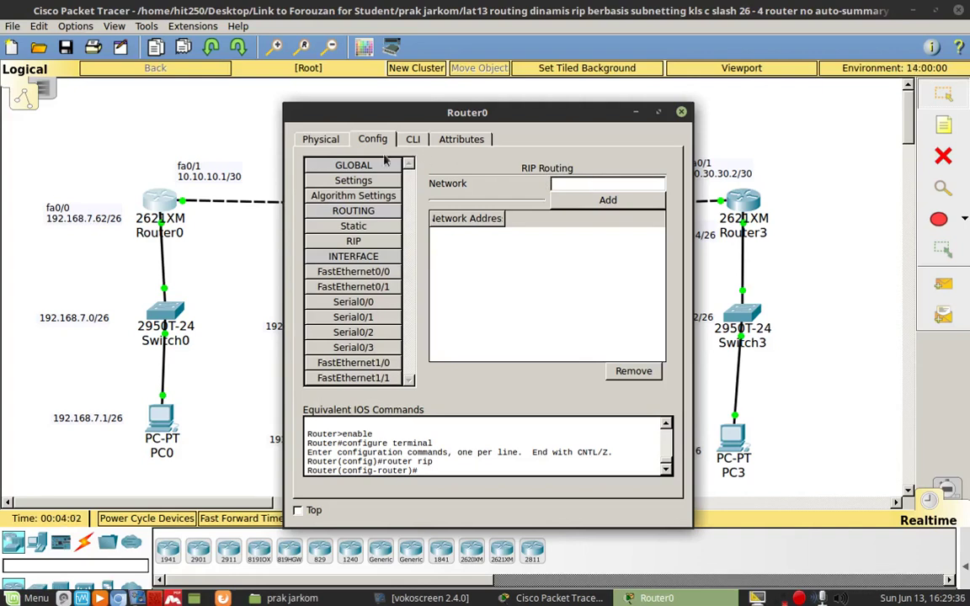
pyautogui.moveTo(453, 122); pyautogui.dragTo(555, 135)
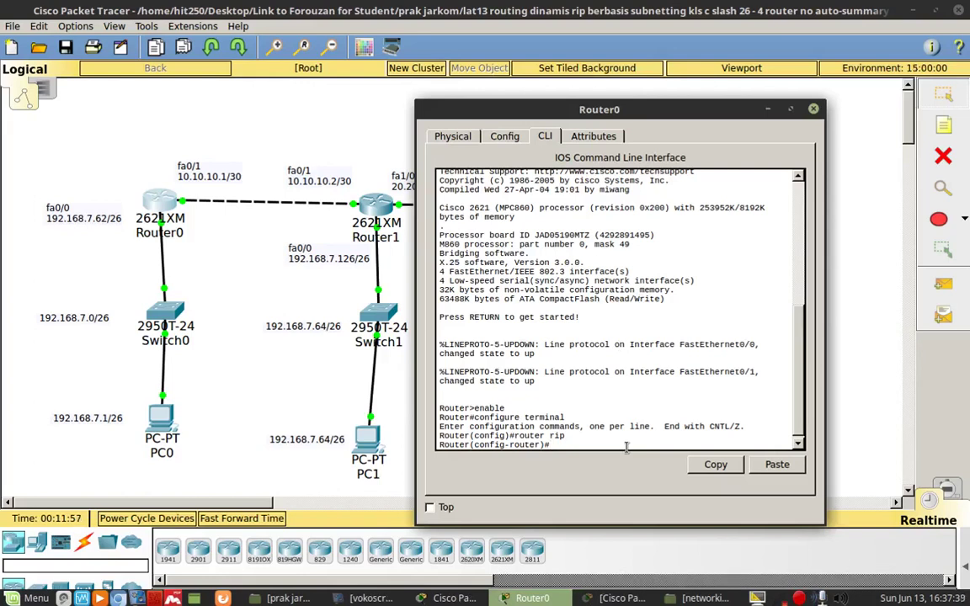
# Step: In Router0's command line, enter RIP router configuration, set version 2, and advertise network 192.168.7.0
pyautogui.write('router rip')
pyautogui.press('Return')
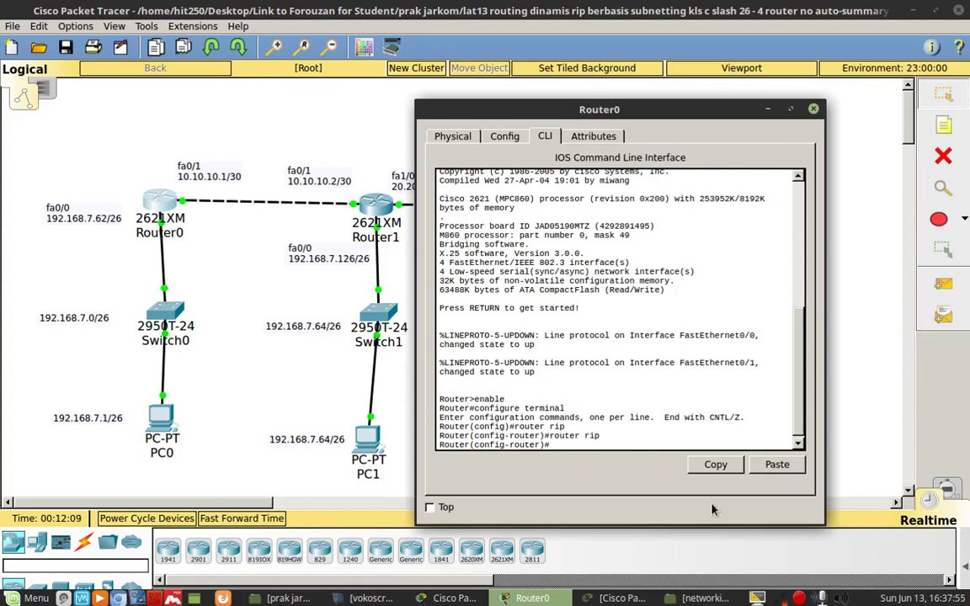
pyautogui.write('version 2')
pyautogui.press('Return')
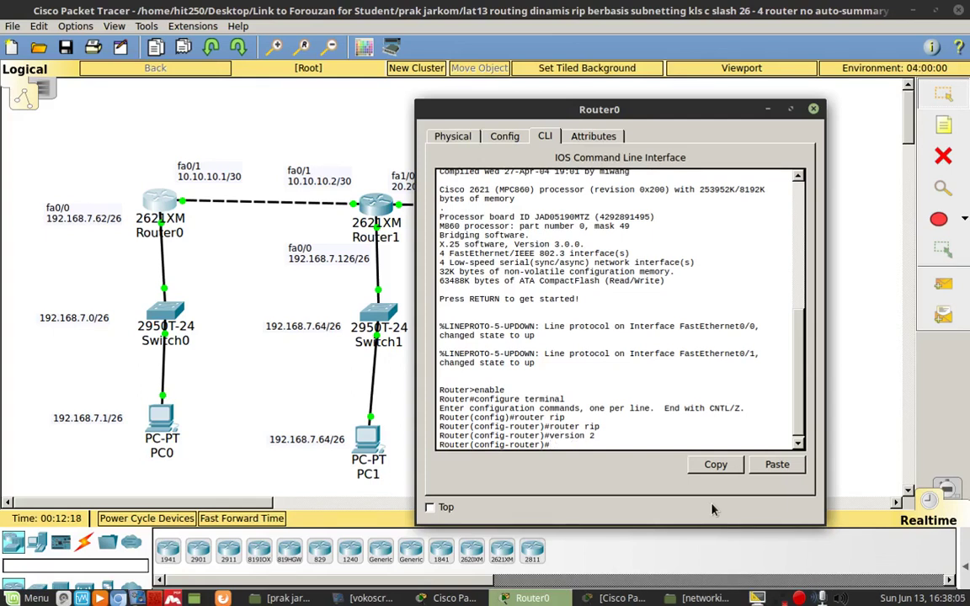
pyautogui.write('network')
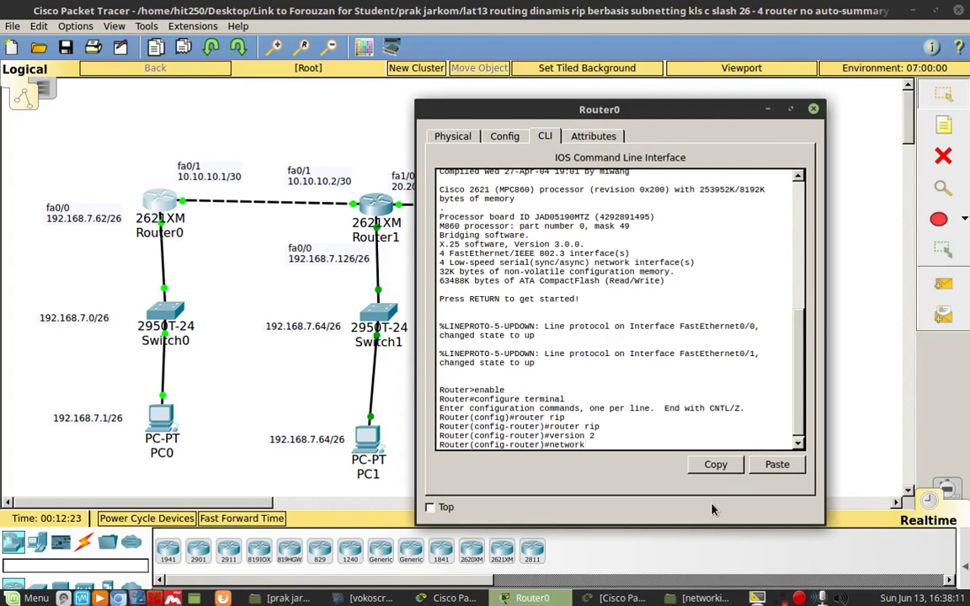
pyautogui.write(' 192.168.7.0')
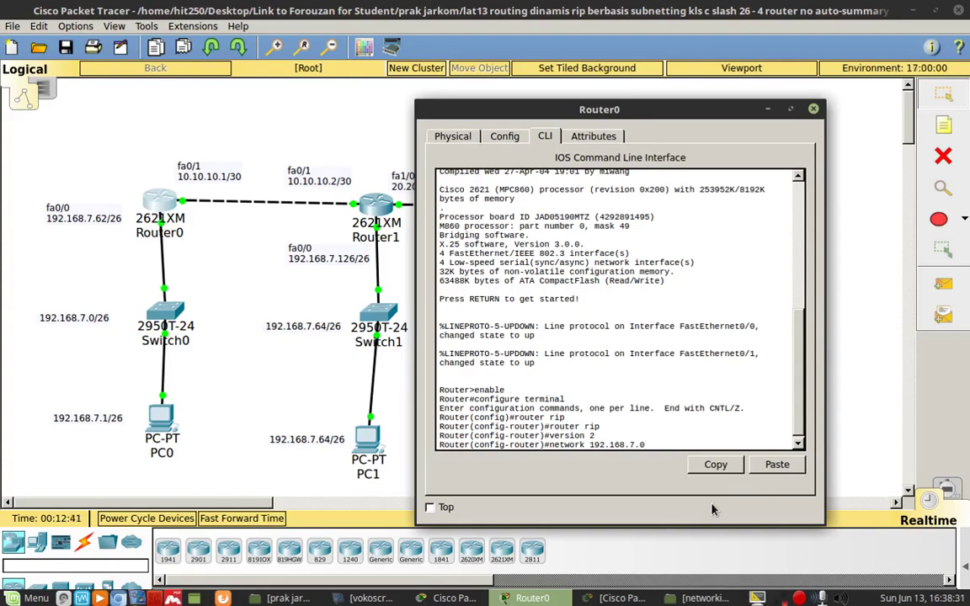
pyautogui.press('Return')
# Step: Advertise network 10.10.10.0 in Router0's RIP configuration
pyautogui.press('Up')
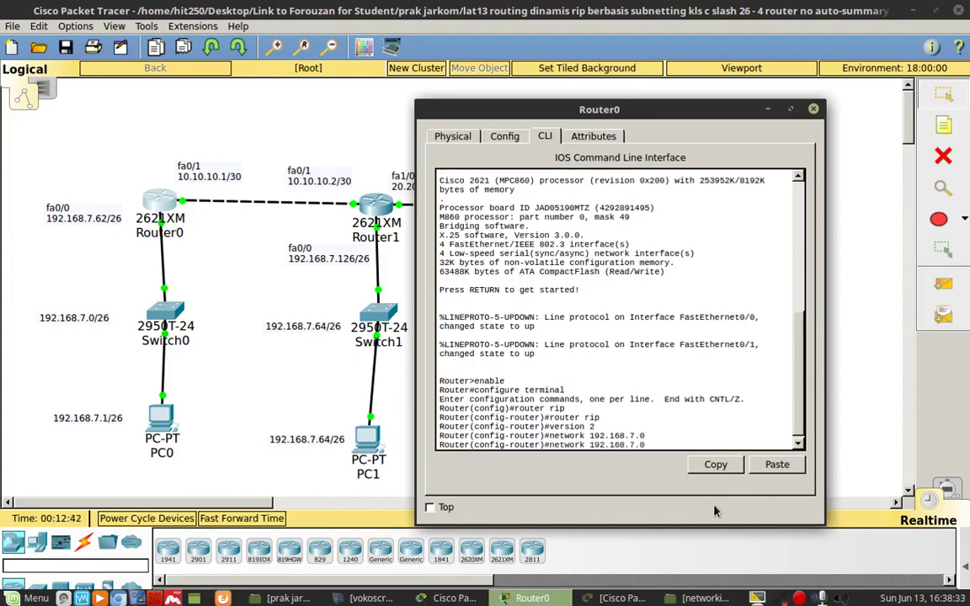
pyautogui.press('BackSpace')
pyautogui.press('BackSpace')
pyautogui.press('BackSpace')
pyautogui.press('BackSpace')
pyautogui.press('BackSpace')
pyautogui.press('BackSpace')
pyautogui.press('BackSpace')
pyautogui.press('BackSpace')
pyautogui.press('BackSpace')
pyautogui.press('BackSpace')
pyautogui.write('0.10.10.0')
pyautogui.press('Return')
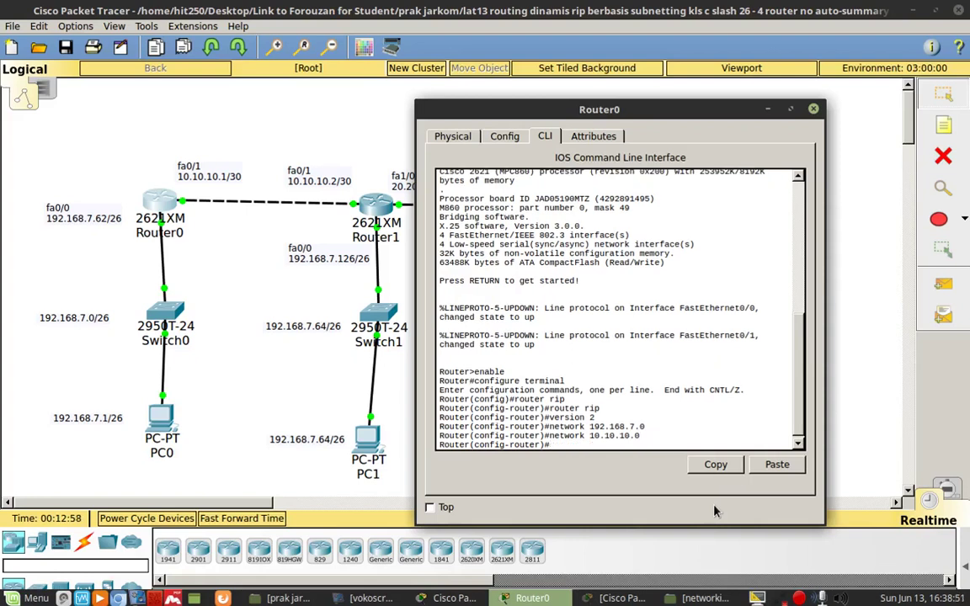
# Step: Turn off automatic summarization on Router0 with no auto-summary, and close the router's window
pyautogui.write('no auto-')
pyautogui.write('summary')
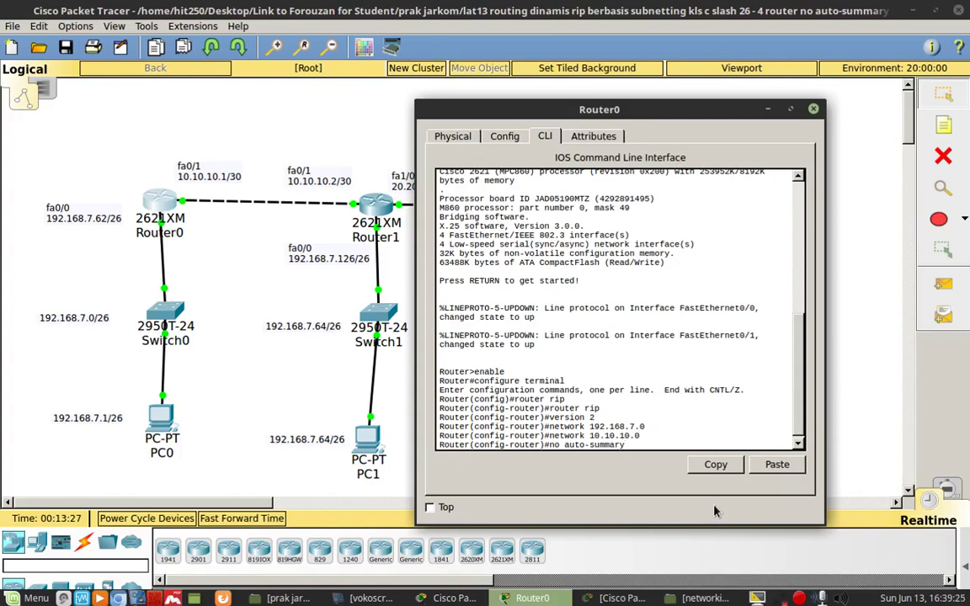
pyautogui.press('Return')
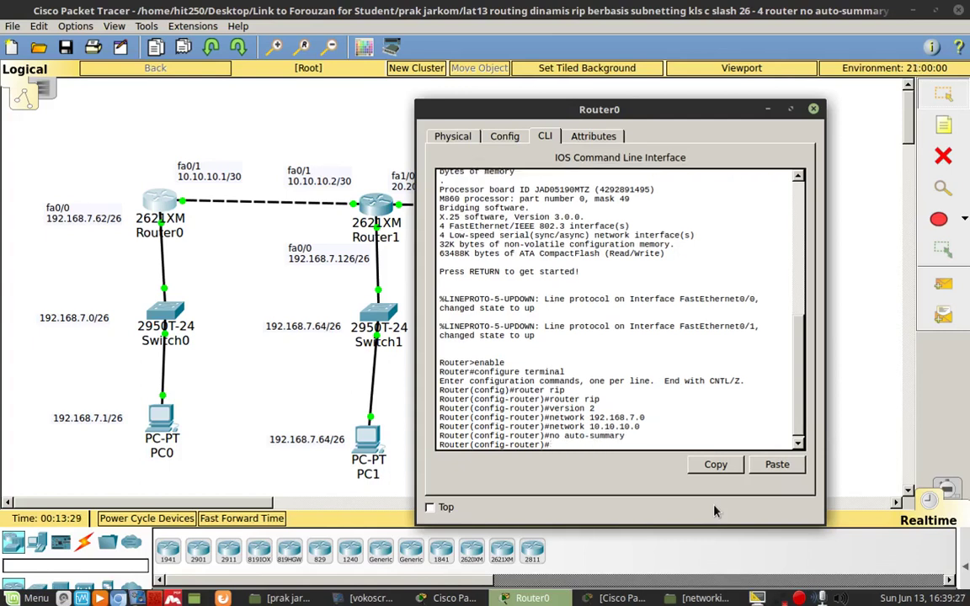
pyautogui.click(814, 109)
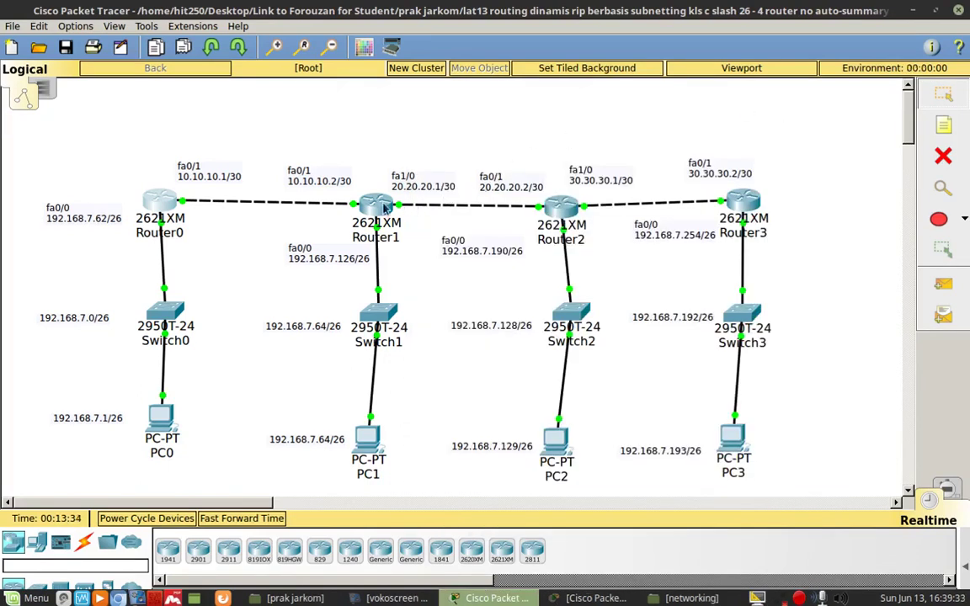
# Step: Open Router1's RIP routing settings and bring up its command line in RIP configuration mode
pyautogui.click(379, 206)
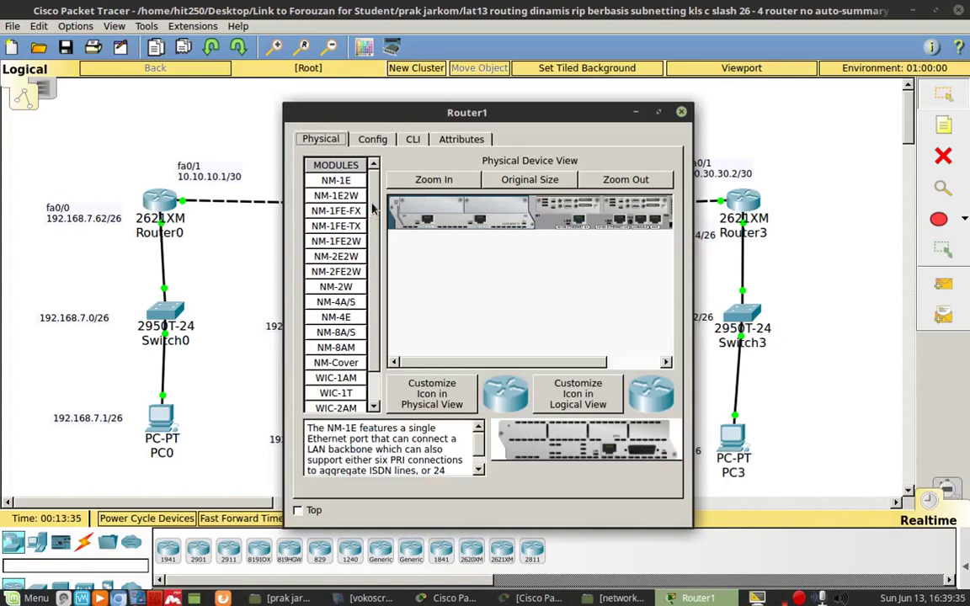
pyautogui.click(383, 142)
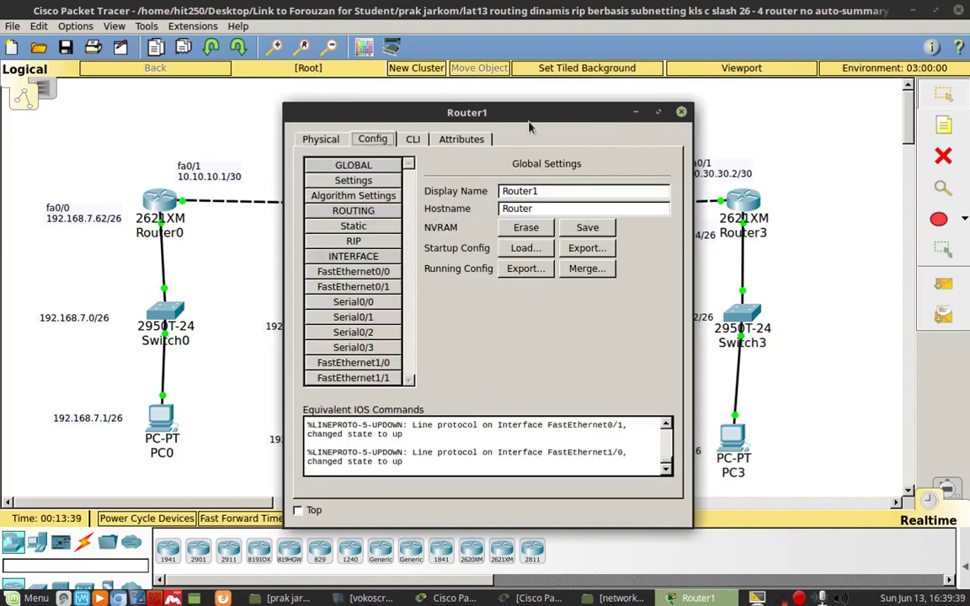
pyautogui.click(413, 140)
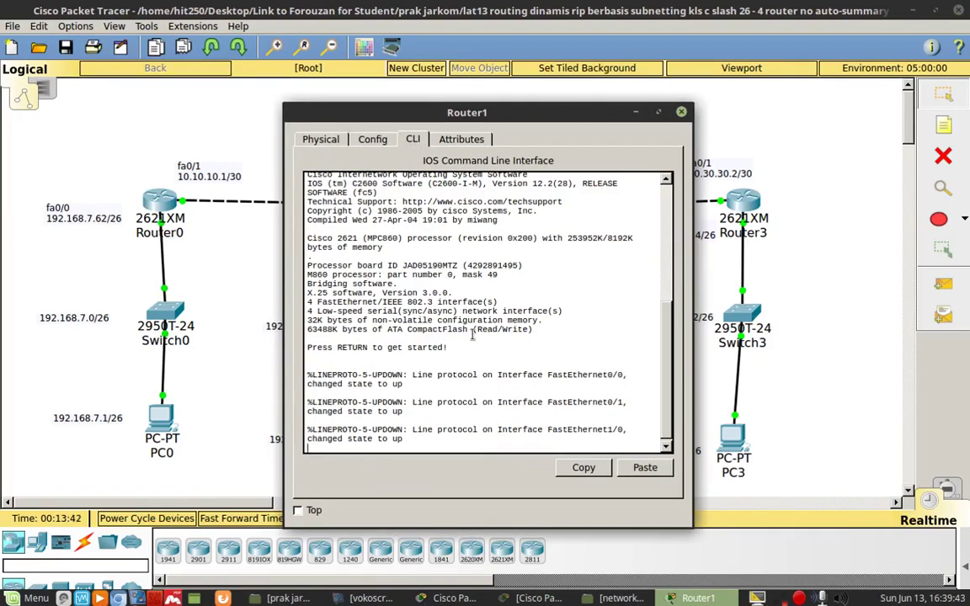
pyautogui.click(370, 137)
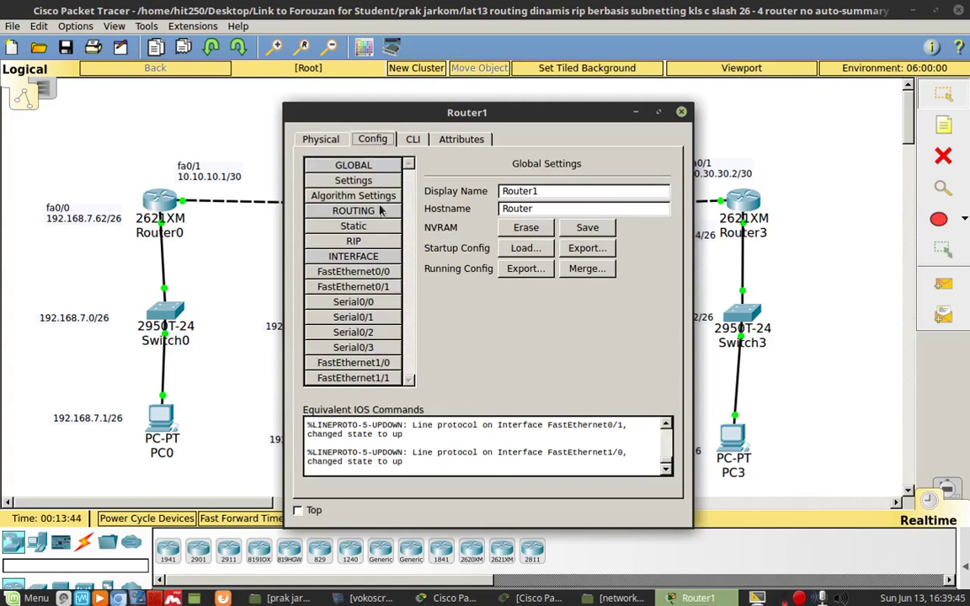
pyautogui.click(345, 240)
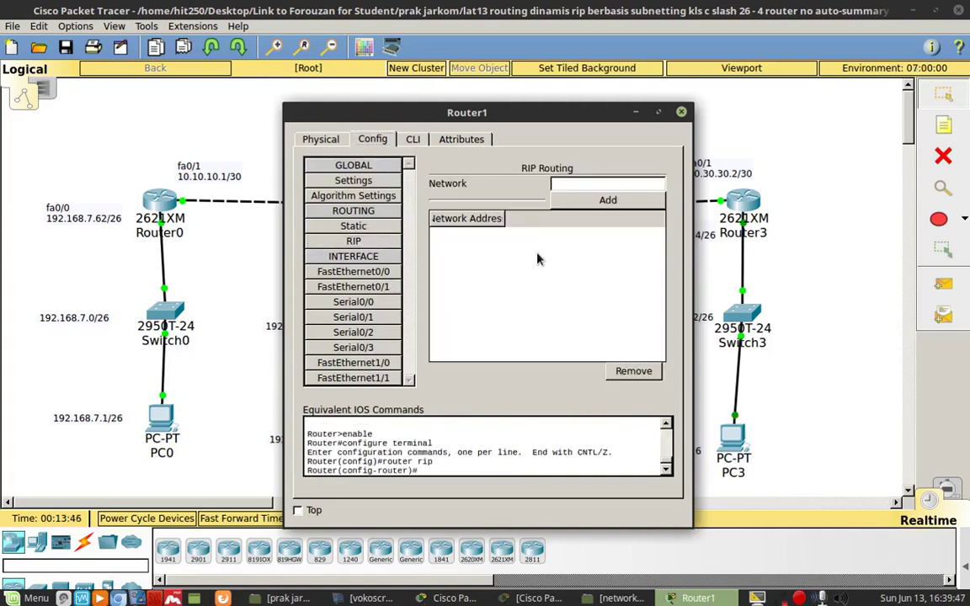
pyautogui.click(413, 139)
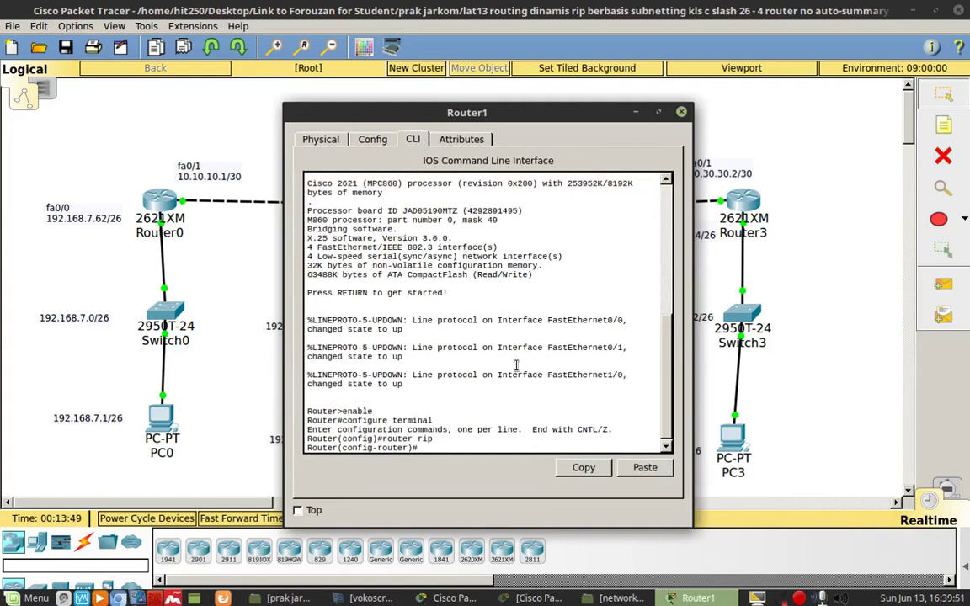
# Step: Set RIP version 2 on Router1 and advertise network 192.168.7.64, moving the window clear of Router1's addresses
pyautogui.write('router rip')
pyautogui.press('Return')
pyautogui.write('version 2')
pyautogui.press('Return')
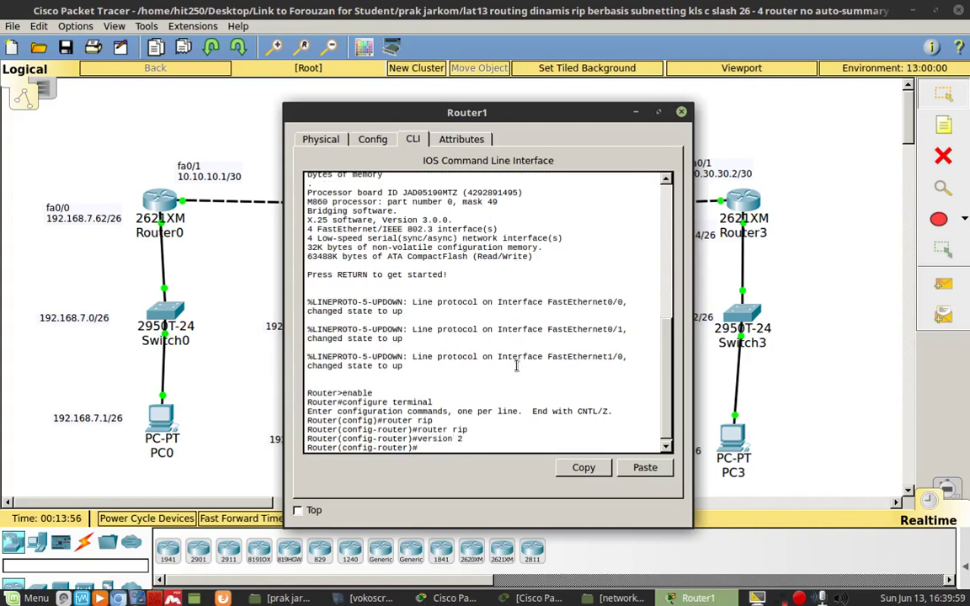
pyautogui.write('network')
pyautogui.moveTo(464, 112); pyautogui.dragTo(624, 184)
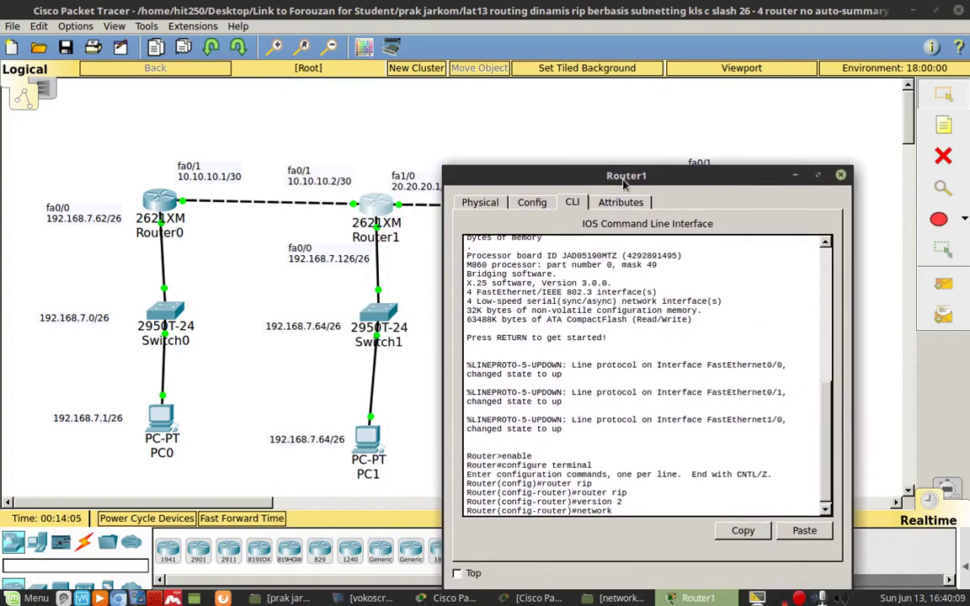
pyautogui.write('192.168.7.64')
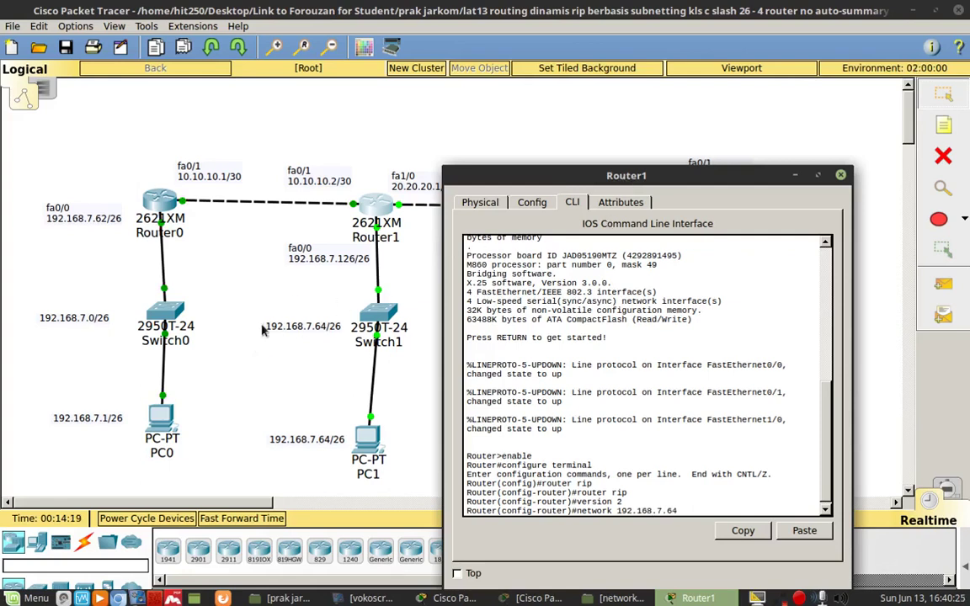
pyautogui.press('Return')
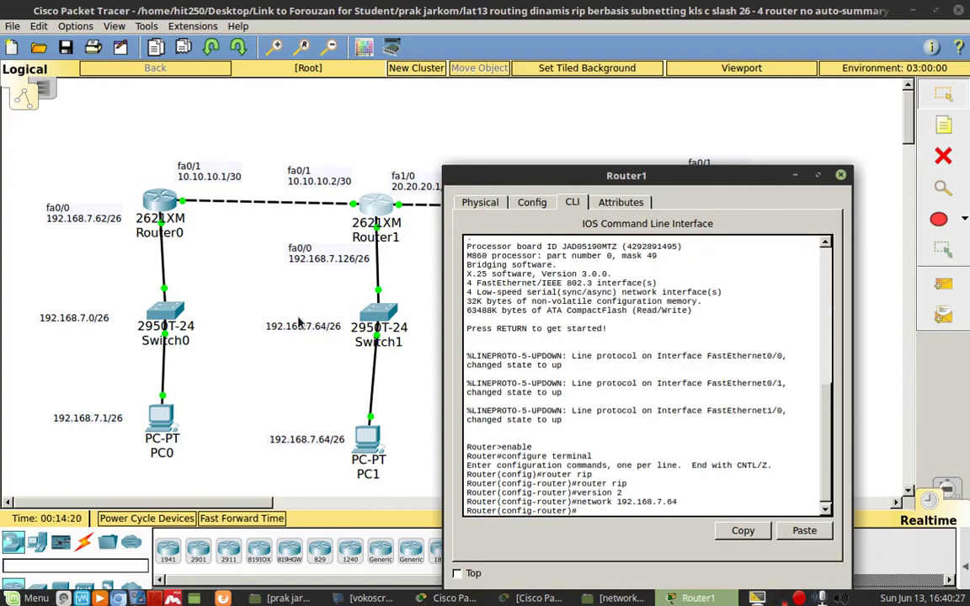
# Step: Advertise network 10.10.10.0 in Router1's RIP configuration
pyautogui.press('Up')
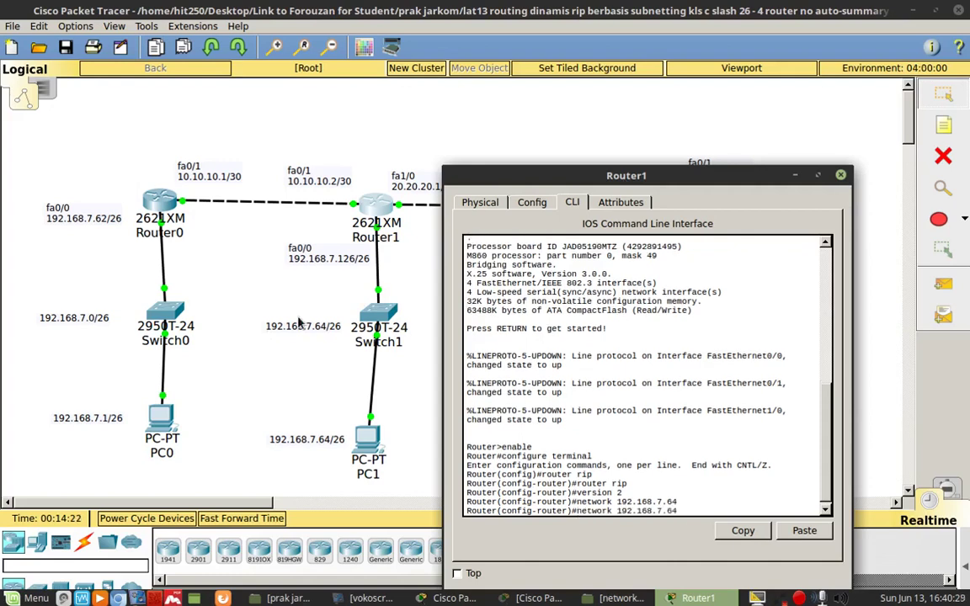
pyautogui.press('BackSpace')
pyautogui.press('BackSpace')
pyautogui.press('BackSpace')
pyautogui.press('BackSpace')
pyautogui.press('BackSpace')
pyautogui.press('BackSpace')
pyautogui.press('BackSpace')
pyautogui.write('0.10.10.0')
pyautogui.press('Return')
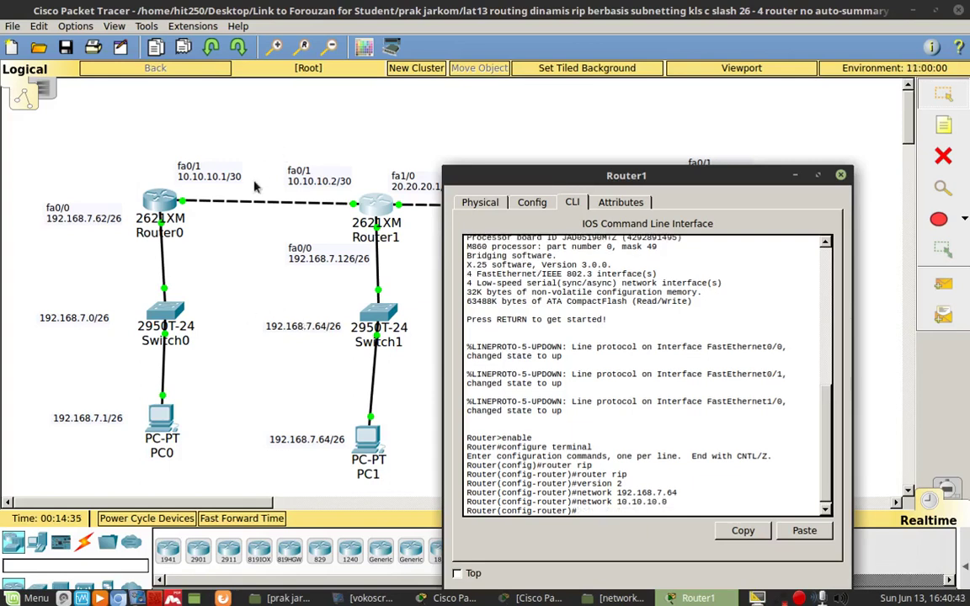
# Step: Uncover the addresses between Router1 and Router2, and advertise network 20.20.20.0 in Router1's RIP configuration
pyautogui.moveTo(543, 168); pyautogui.dragTo(560, 216)
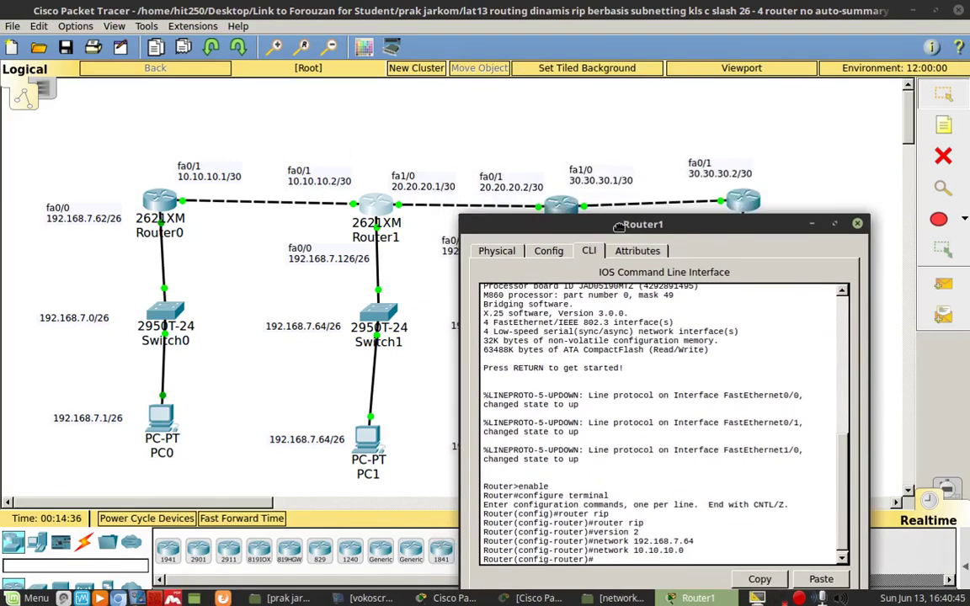
pyautogui.press('Up')
pyautogui.press('BackSpace')
pyautogui.press('BackSpace')
pyautogui.press('BackSpace')
pyautogui.press('BackSpace')
pyautogui.press('BackSpace')
pyautogui.press('BackSpace')
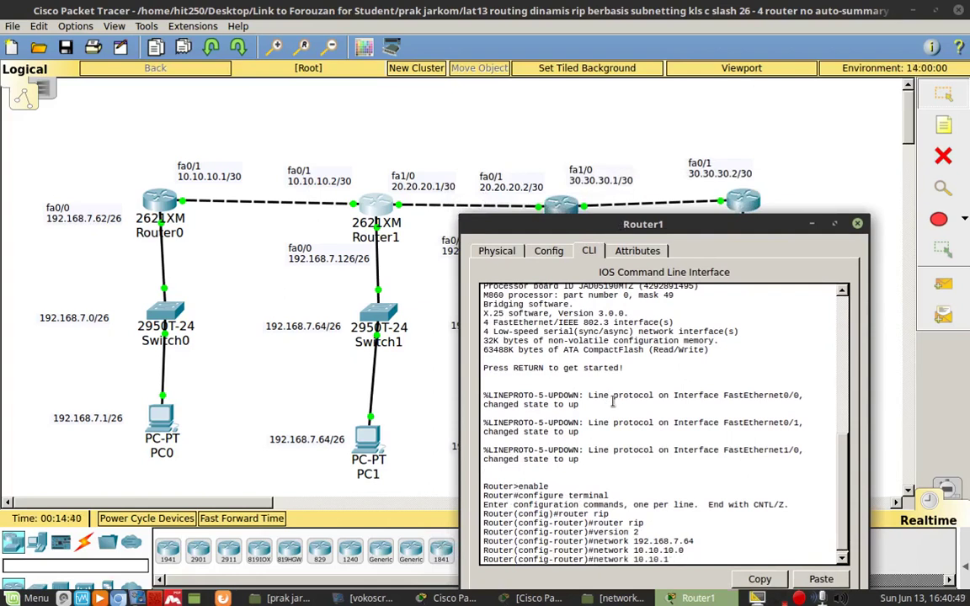
pyautogui.press('BackSpace')
pyautogui.press('BackSpace')
pyautogui.press('BackSpace')
pyautogui.press('BackSpace')
pyautogui.write('20.20.20.0')
pyautogui.press('Return')
# Step: Turn off automatic summarization on Router1 with no auto-summary, and close the router's window
pyautogui.write('no a')
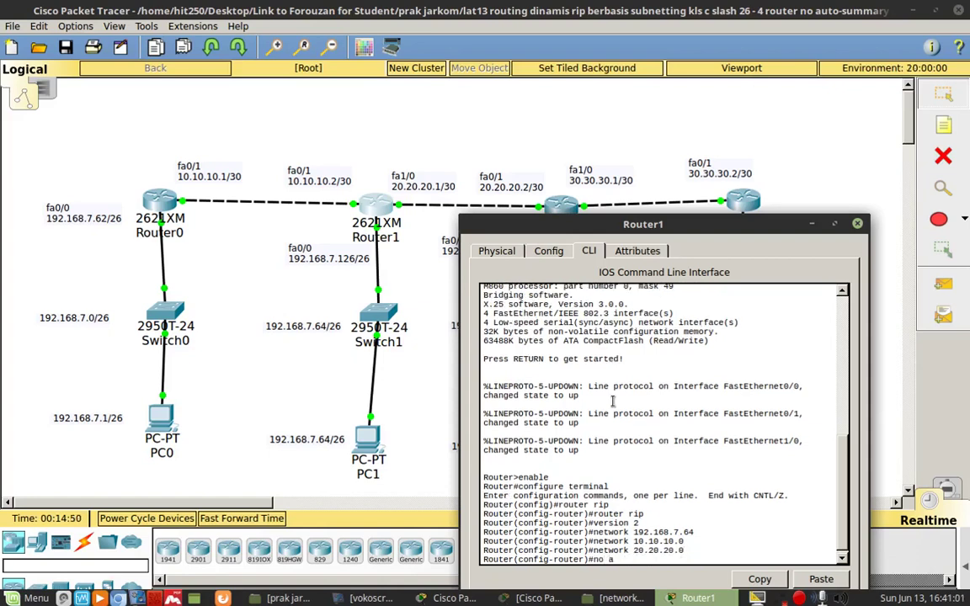
pyautogui.write('uto-summary')
pyautogui.press('Return')
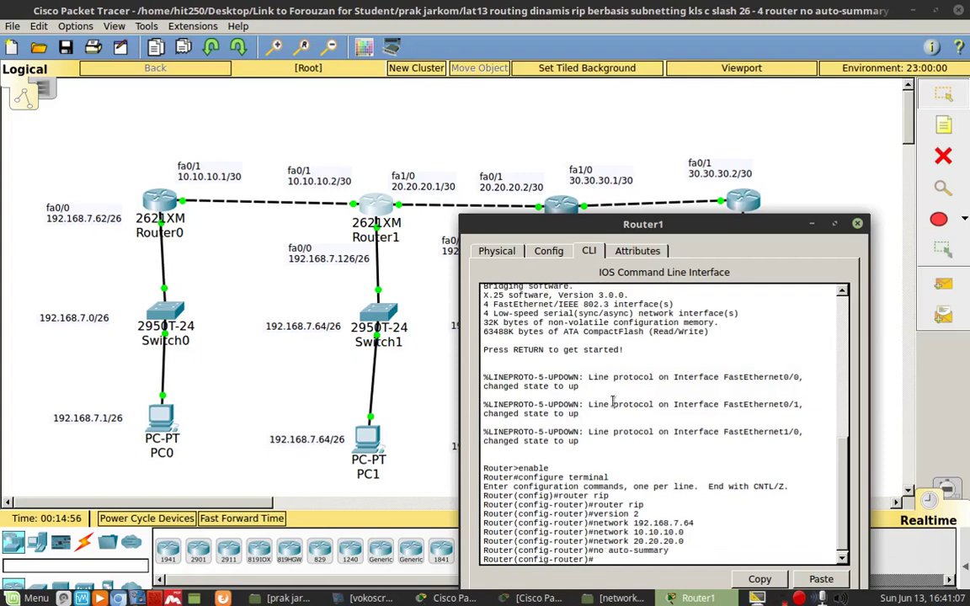
pyautogui.click(859, 224)
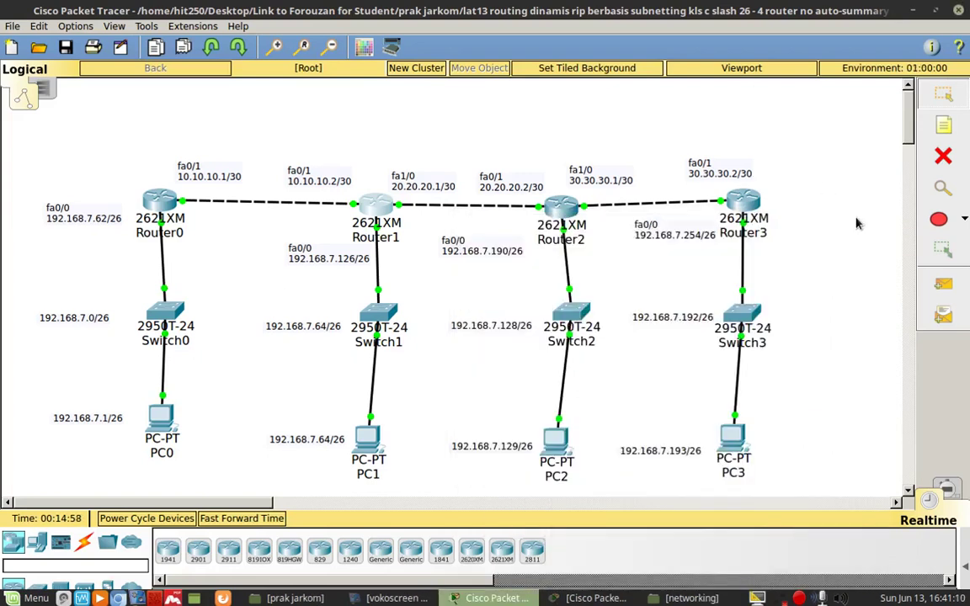
# Step: Open Router2's command line in RIP configuration mode and move its window clear of Router2's addresses
pyautogui.click(563, 208)
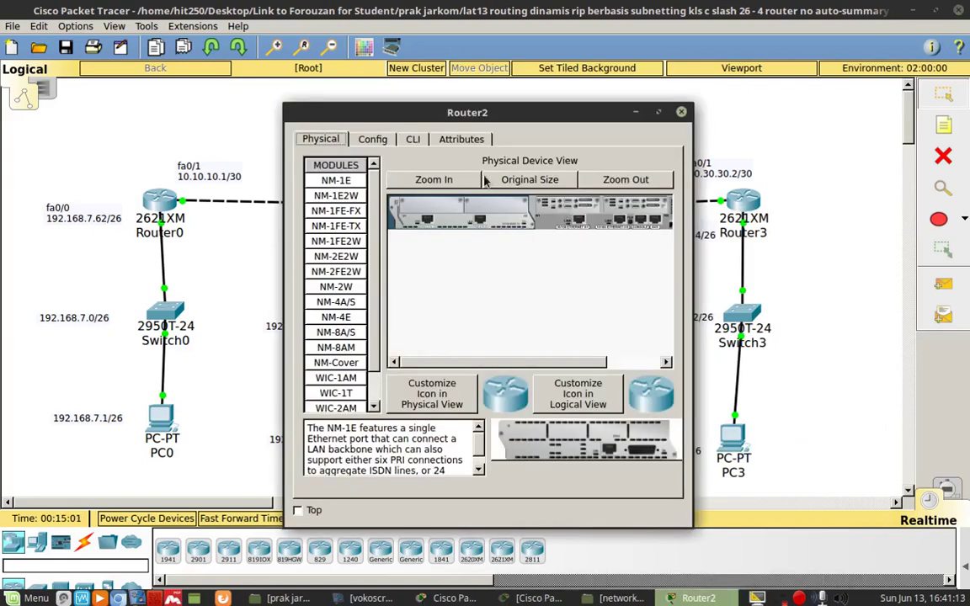
pyautogui.click(373, 140)
pyautogui.click(353, 226)
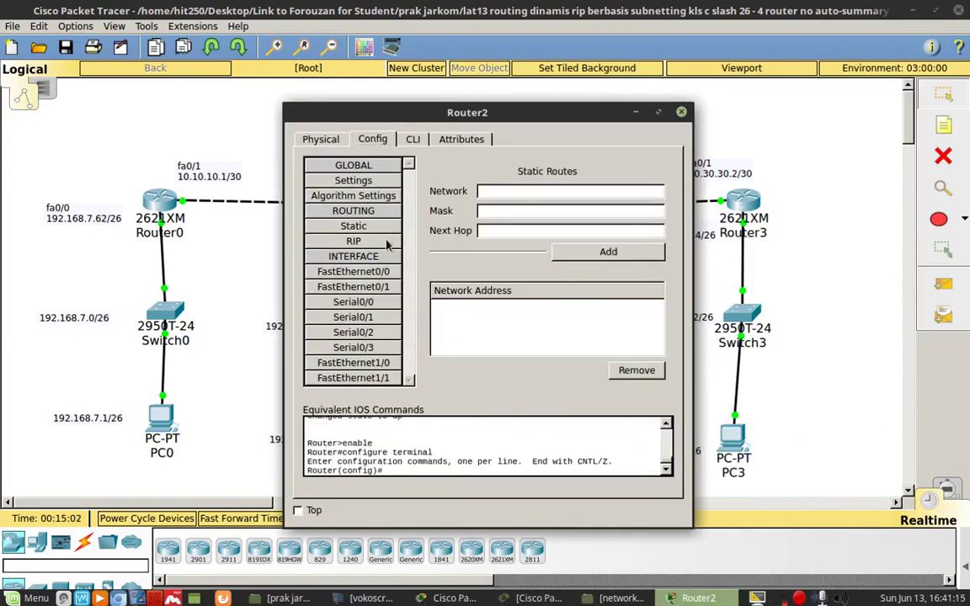
pyautogui.click(354, 241)
pyautogui.click(410, 139)
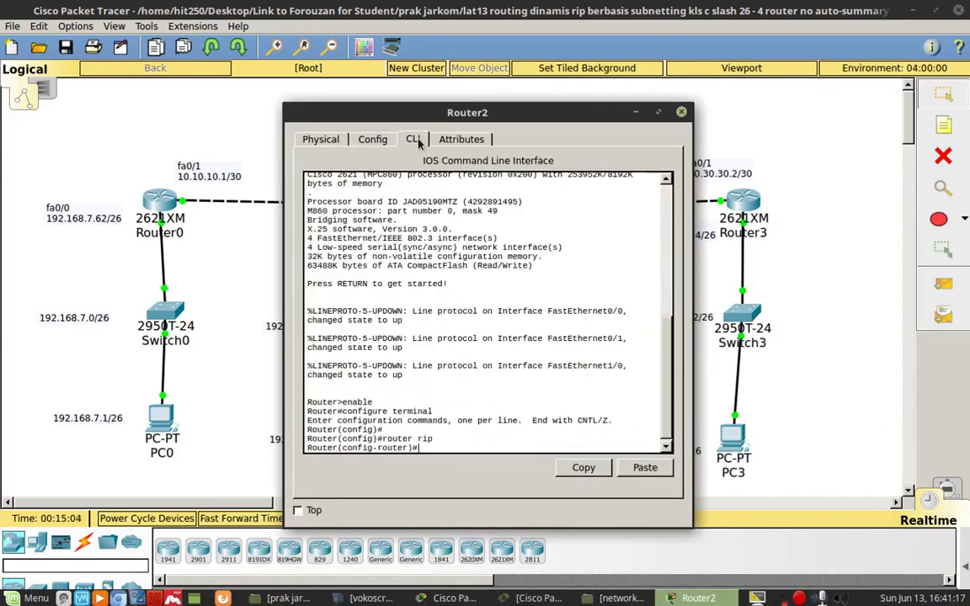
pyautogui.moveTo(422, 112); pyautogui.dragTo(213, 107)
# Step: Set RIP version 2 on Router2 and advertise network 192.168.7.128
pyautogui.write('router rip')
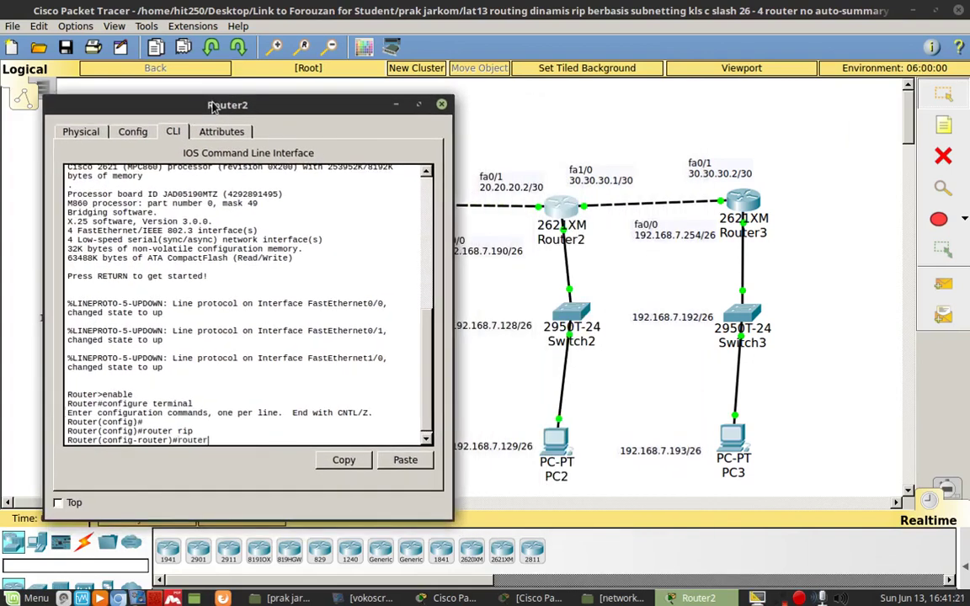
pyautogui.press('Return')
pyautogui.write('version 2')
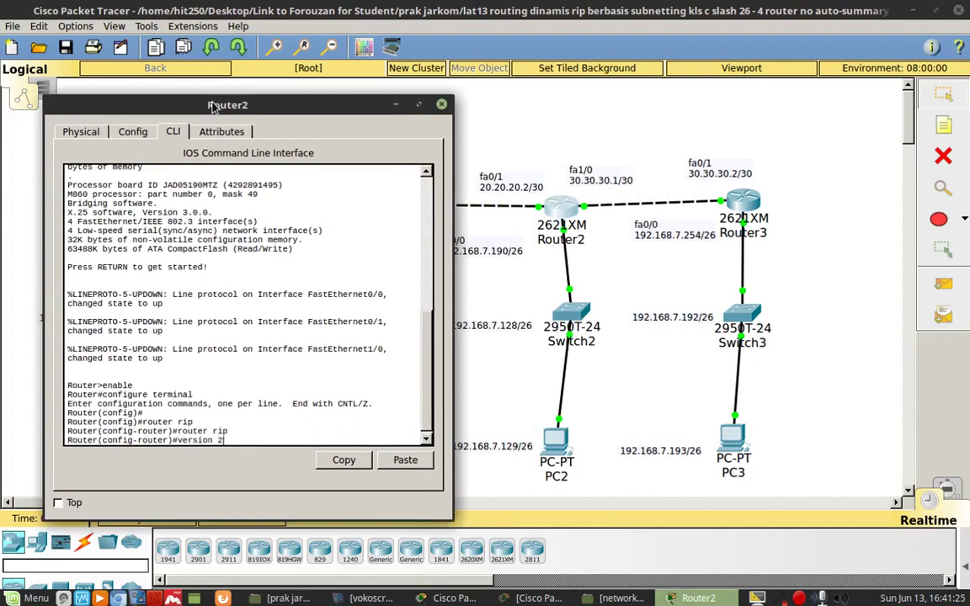
pyautogui.press('Return')
pyautogui.write('network')
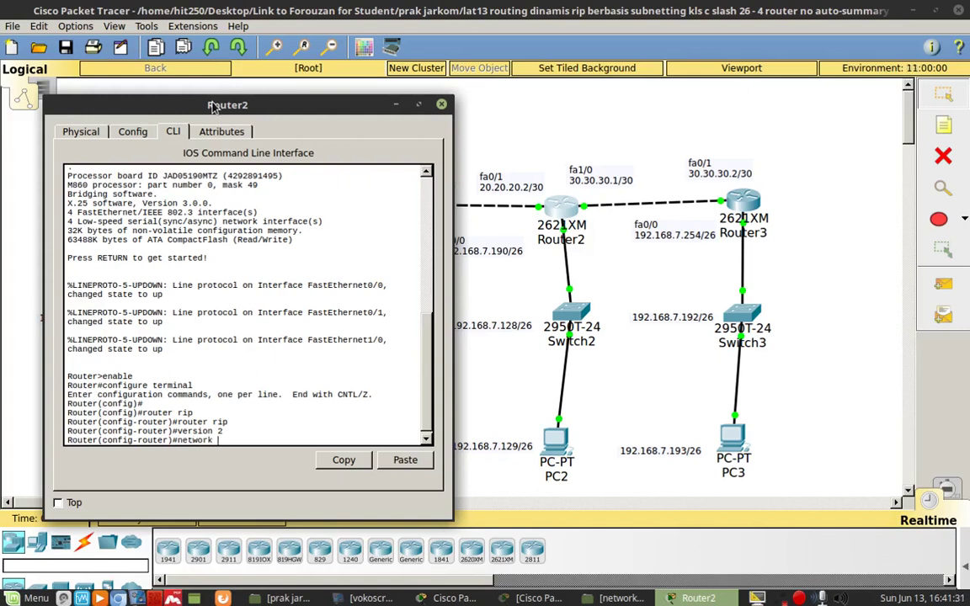
pyautogui.write('192.168.7.12')
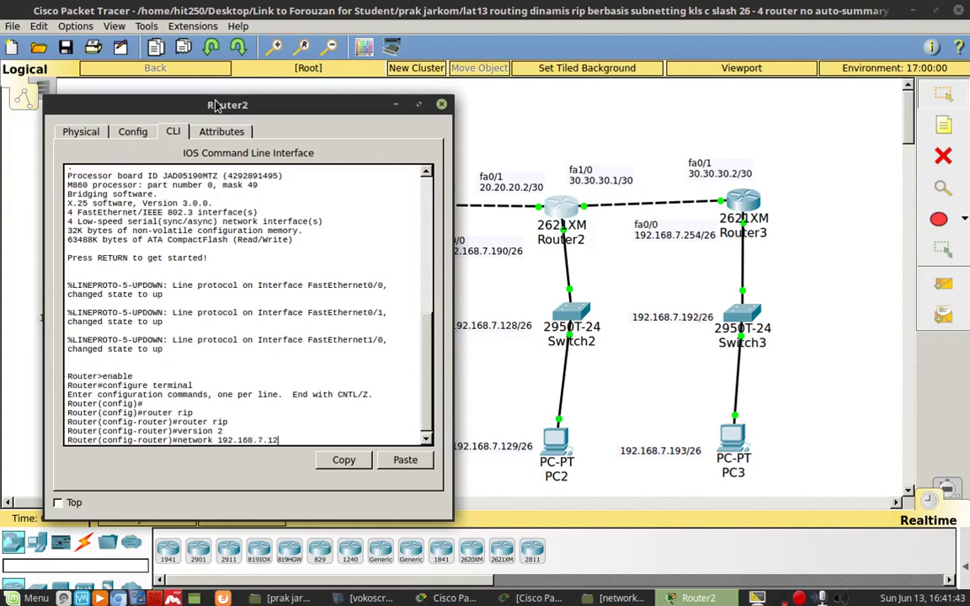
pyautogui.write('8')
pyautogui.press('Return')
# Step: Advertise networks 192.168.7.128 and 20.20.20.0 in Router2's RIP configuration
pyautogui.write('network 192.168.')
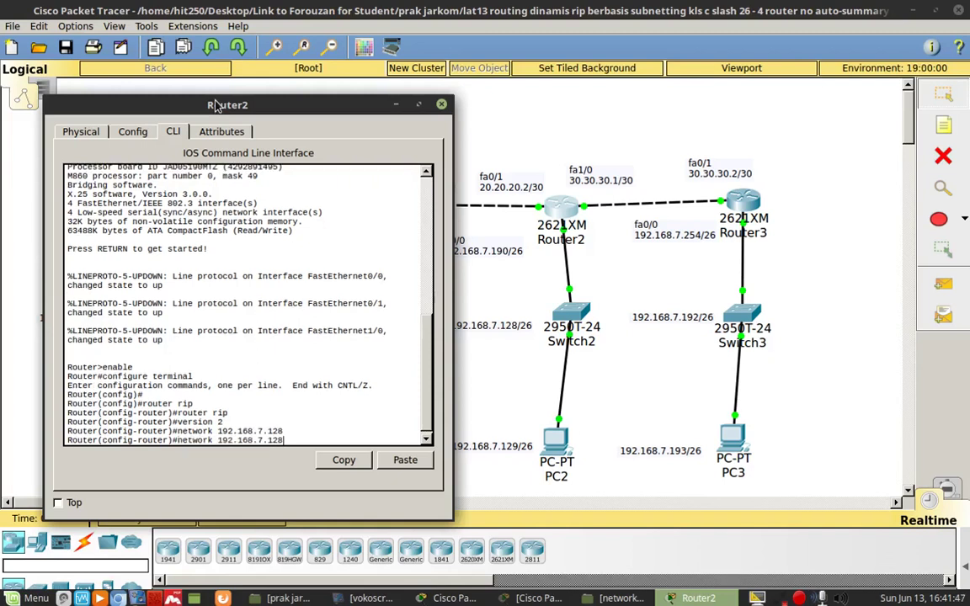
pyautogui.press('BackSpace')
pyautogui.press('BackSpace')
pyautogui.press('BackSpace')
pyautogui.press('BackSpace')
pyautogui.press('BackSpace')
pyautogui.press('BackSpace')
pyautogui.write('20')
pyautogui.write('20')
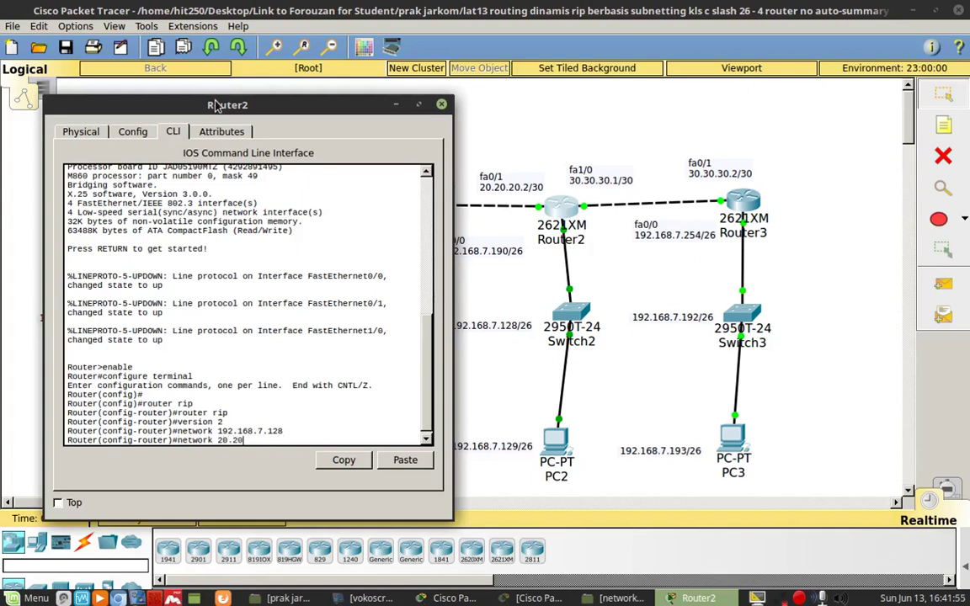
pyautogui.write('.20.0')
pyautogui.press('Return')
# Step: Advertise network 30.30.30.0 in Router2's RIP configuration
pyautogui.press('Up')
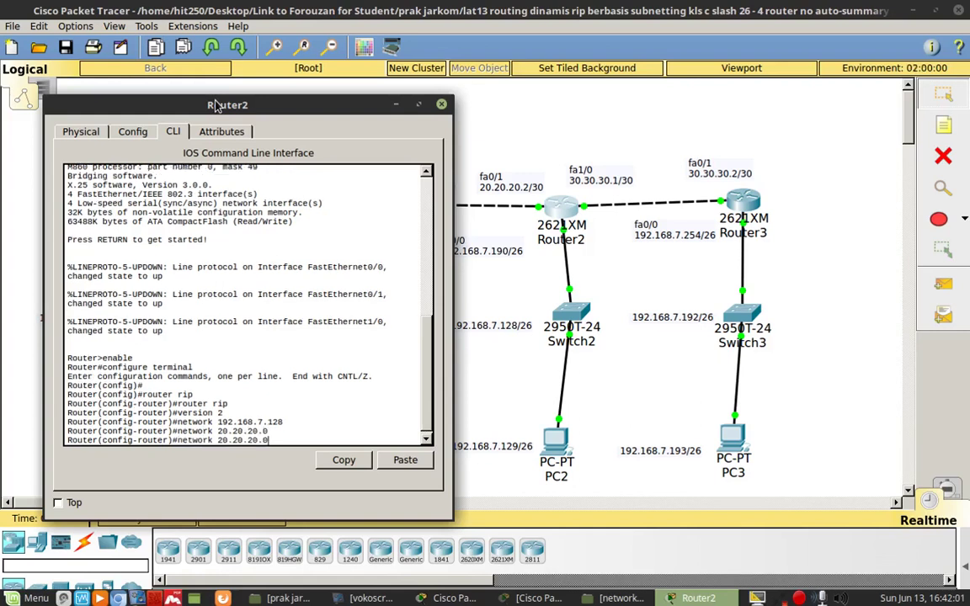
pyautogui.press('BackSpace')
pyautogui.press('BackSpace')
pyautogui.press('BackSpace')
pyautogui.press('BackSpace')
pyautogui.press('BackSpace')
pyautogui.write('30.30.30.0')
pyautogui.press('Return')
# Step: Turn off automatic summarization on Router2 with no auto-summary, and close the router's window
pyautogui.write('no au')
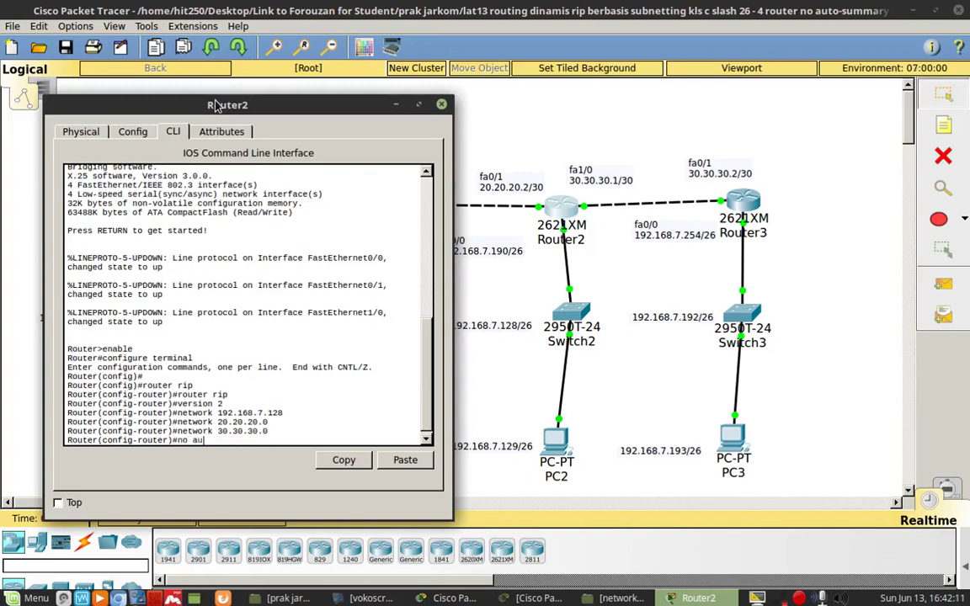
pyautogui.write('to-summary')
pyautogui.press('Return')
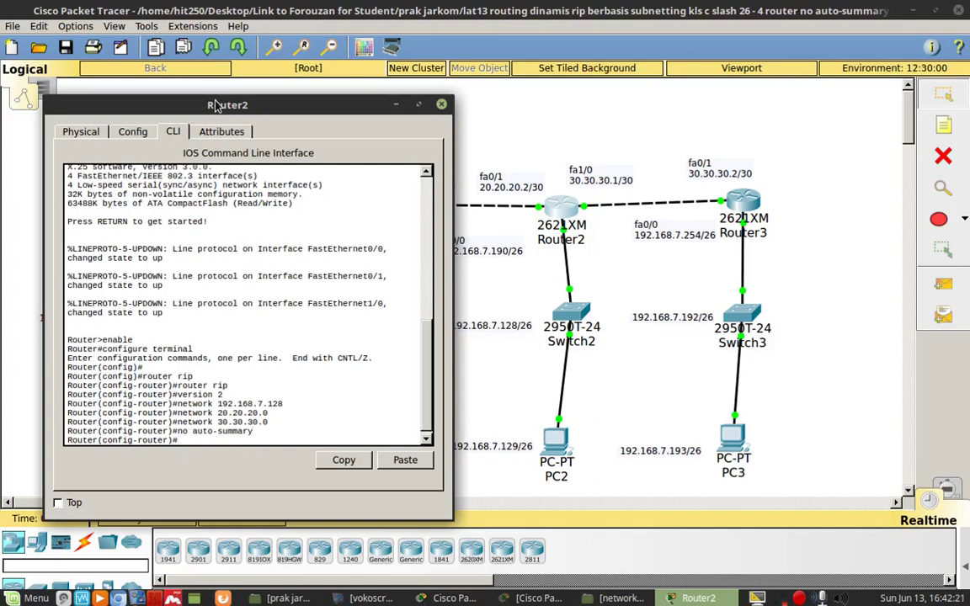
pyautogui.click(441, 105)
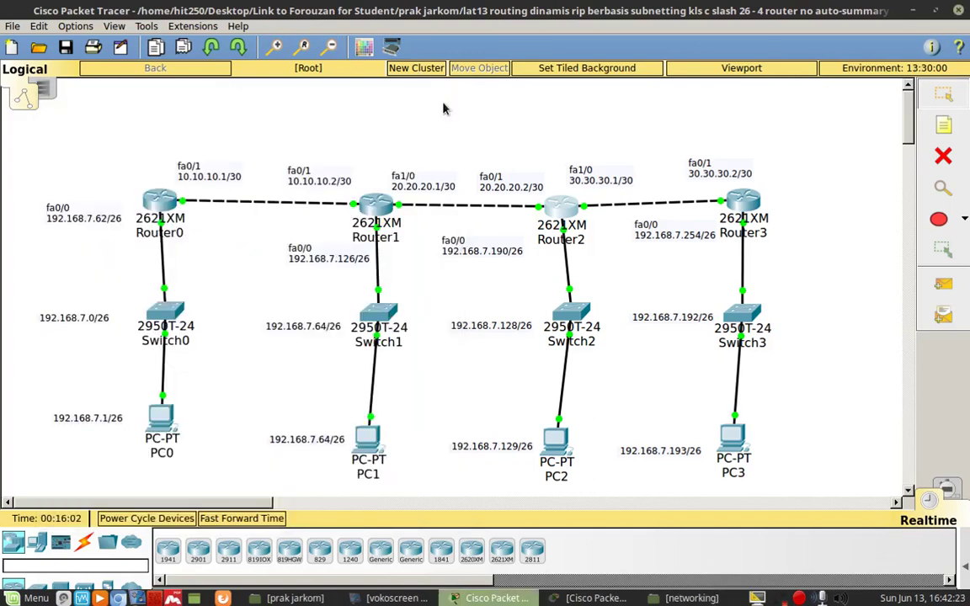
# Step: Open Router3's command line and enter RIP configuration mode with router rip
pyautogui.click(744, 205)
pyautogui.click(373, 140)
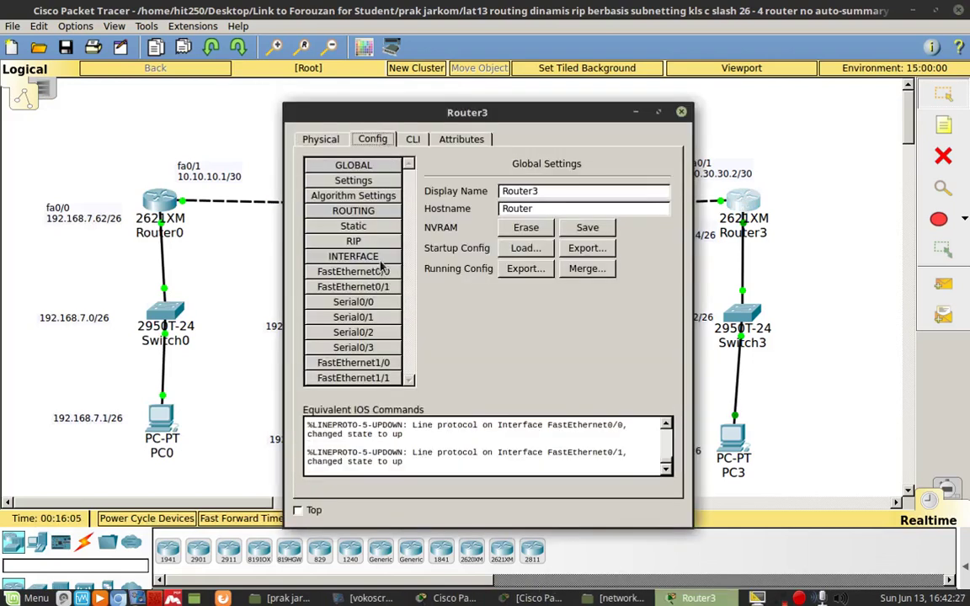
pyautogui.click(351, 242)
pyautogui.click(354, 226)
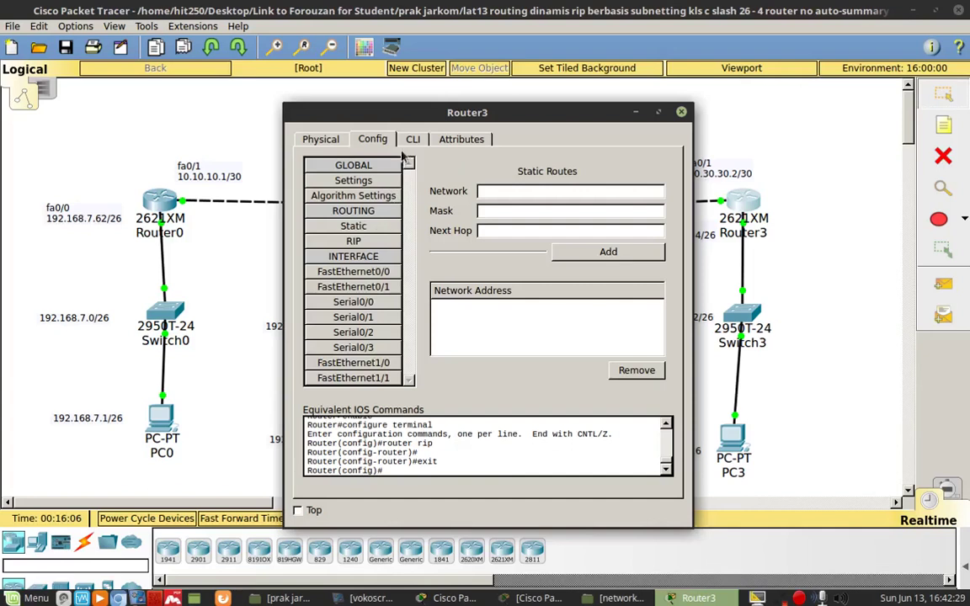
pyautogui.click(354, 242)
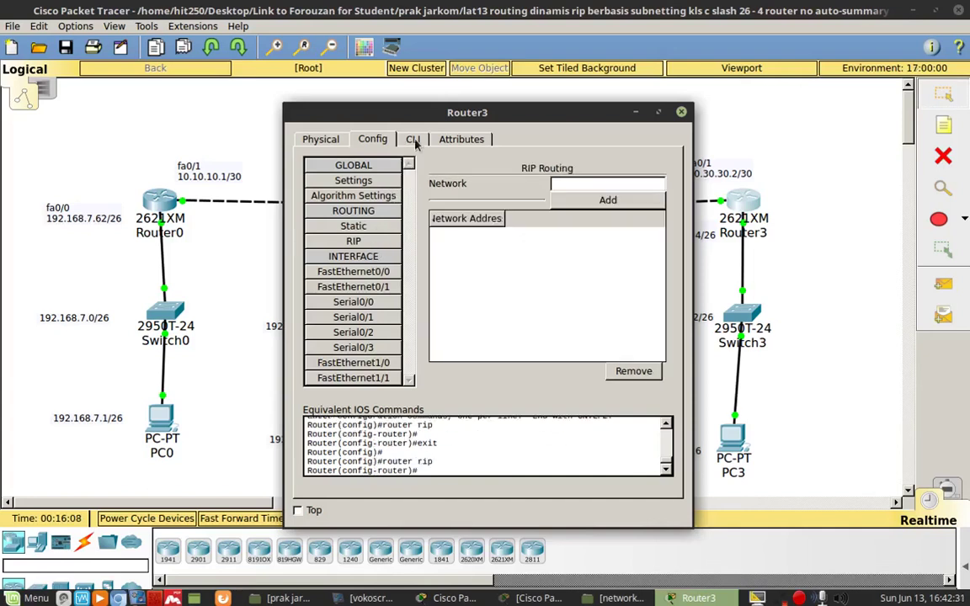
pyautogui.click(412, 139)
pyautogui.write('router rip')
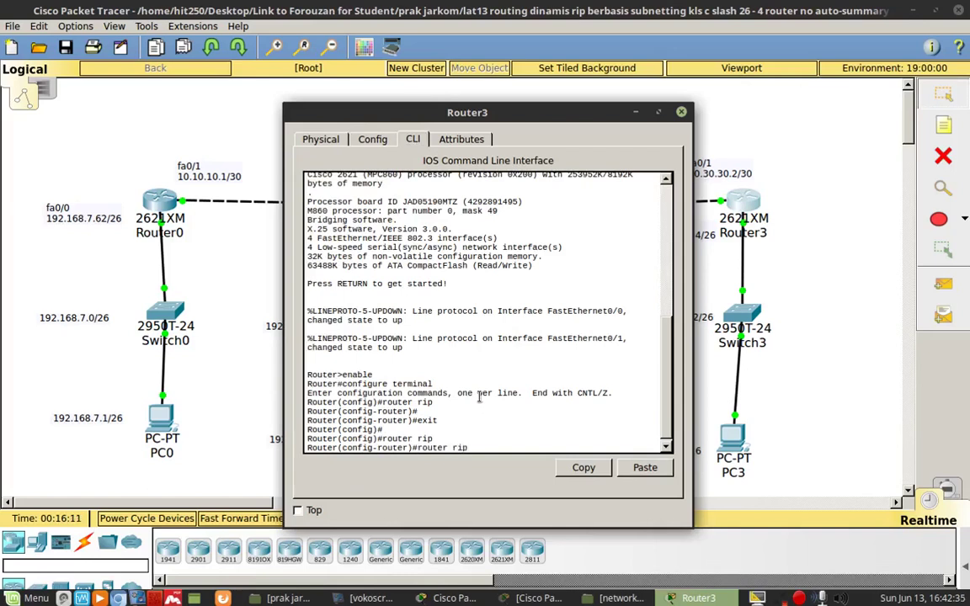
pyautogui.press('Return')
# Step: Set RIP version 2 on Router3 and advertise network 192.168.7.192, moving the window clear of the router's addresses
pyautogui.write('ver')
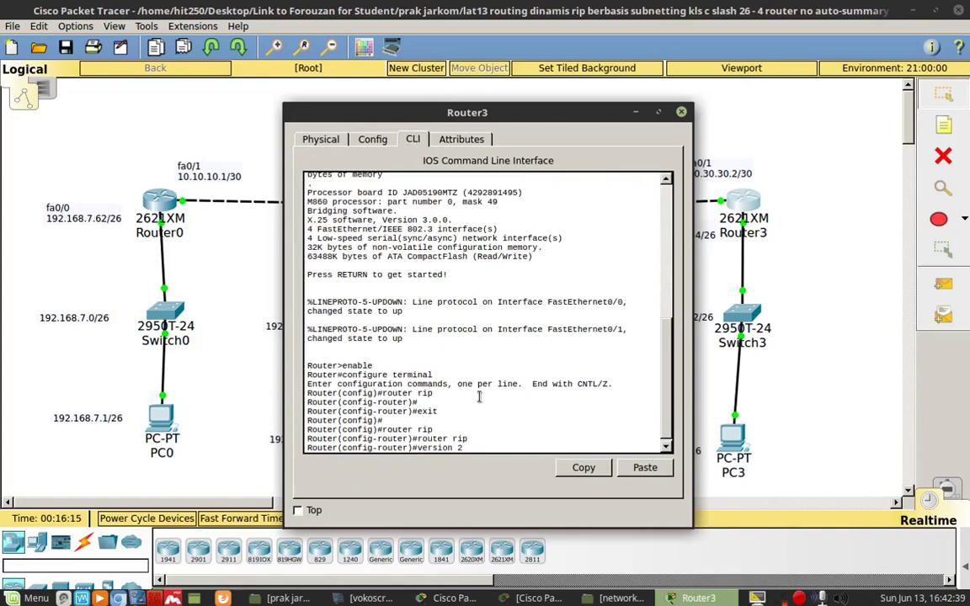
pyautogui.write('sion 2')
pyautogui.press('Return')
pyautogui.write('network')
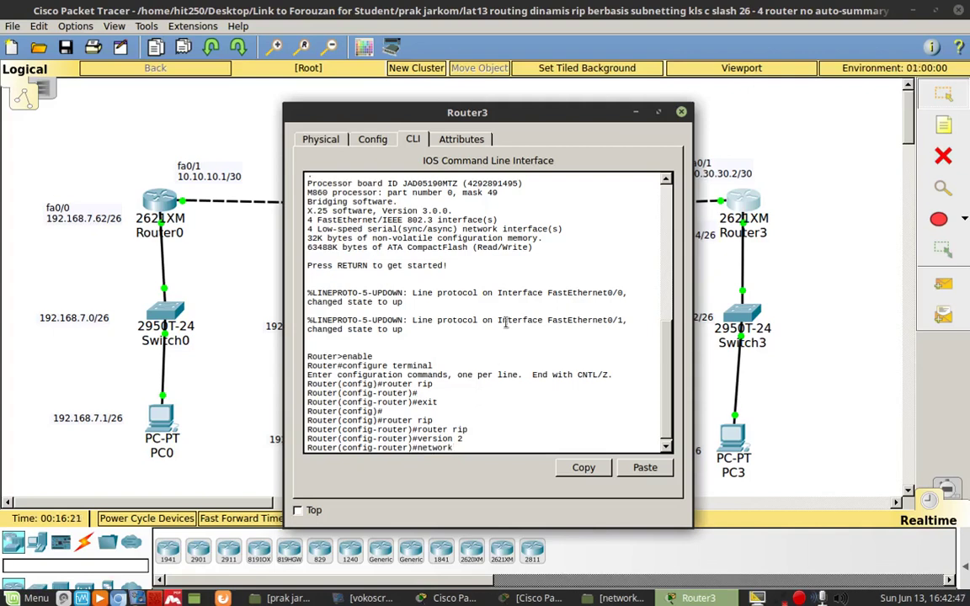
pyautogui.moveTo(447, 118); pyautogui.dragTo(358, 114)
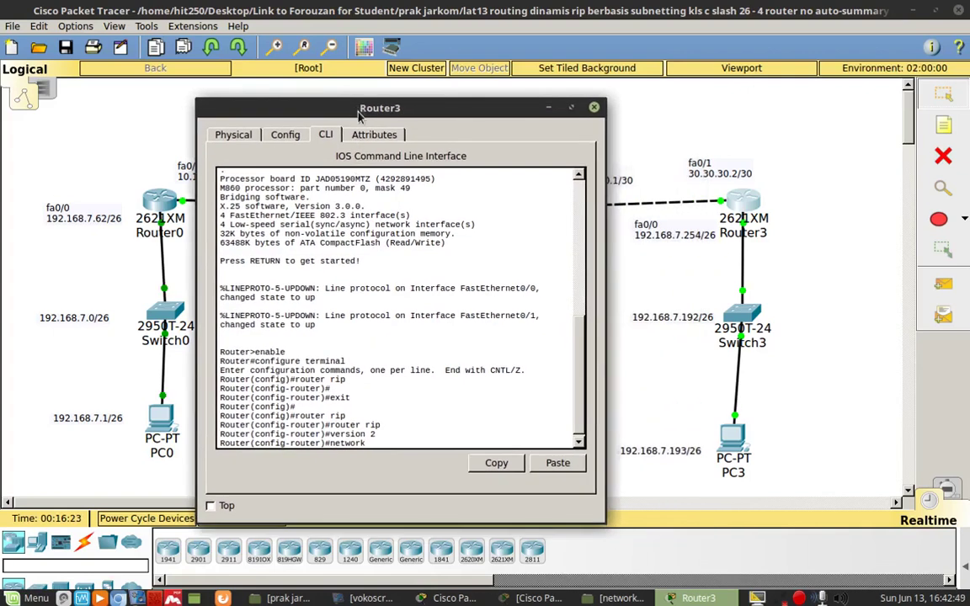
pyautogui.write('92 .168.7')
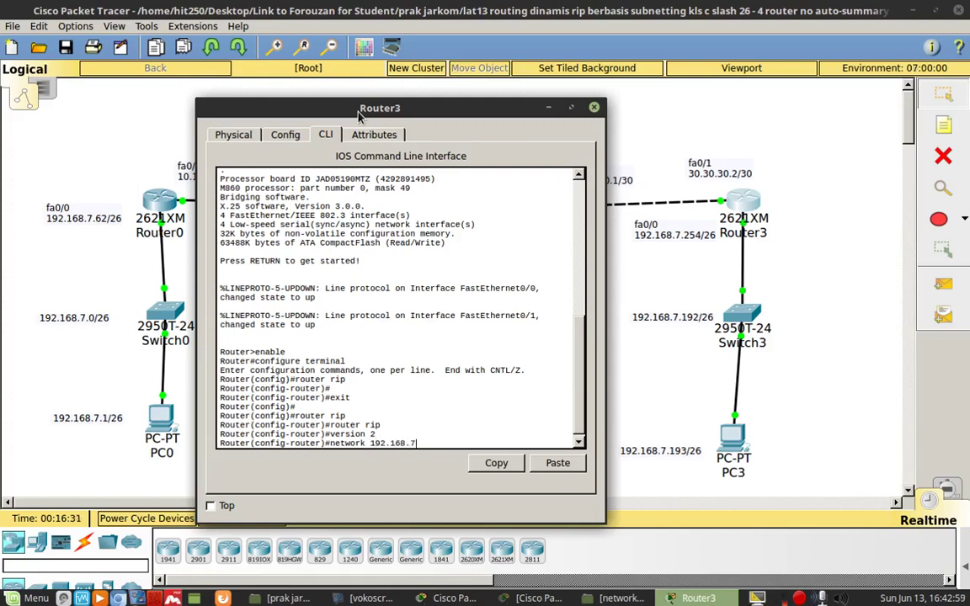
pyautogui.write('.192')
pyautogui.press('Return')
# Step: Advertise network 30.30.30.0 on Router3 and turn off automatic summarization with no auto-summary
pyautogui.press('Up')
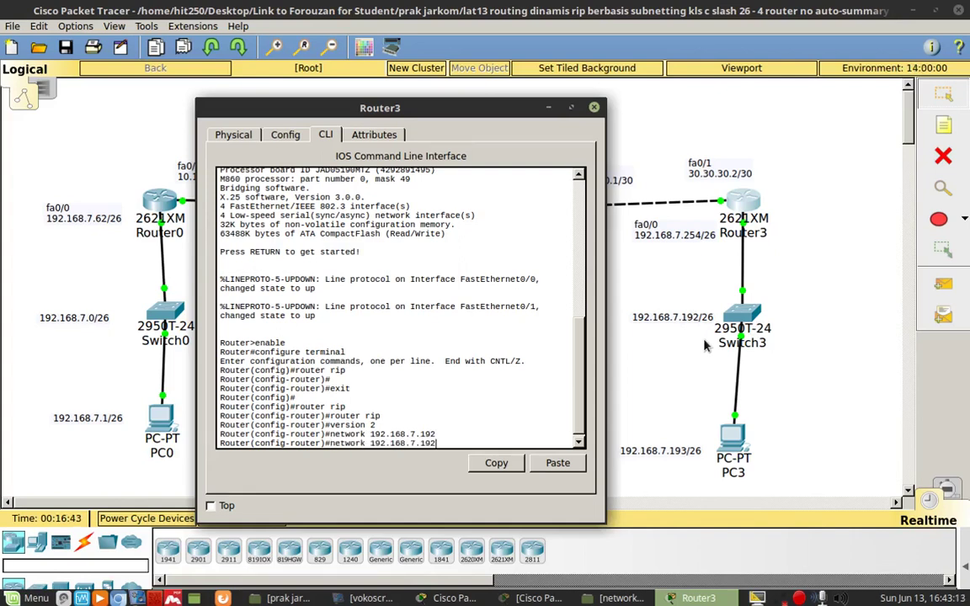
pyautogui.press('BackSpace')
pyautogui.press('BackSpace')
pyautogui.press('BackSpace')
pyautogui.press('BackSpace')
pyautogui.press('BackSpace')
pyautogui.press('BackSpace')
pyautogui.press('BackSpace')
pyautogui.press('BackSpace')
pyautogui.press('BackSpace')
pyautogui.press('BackSpace')
pyautogui.write('30.30.30.0')
pyautogui.press('Return')
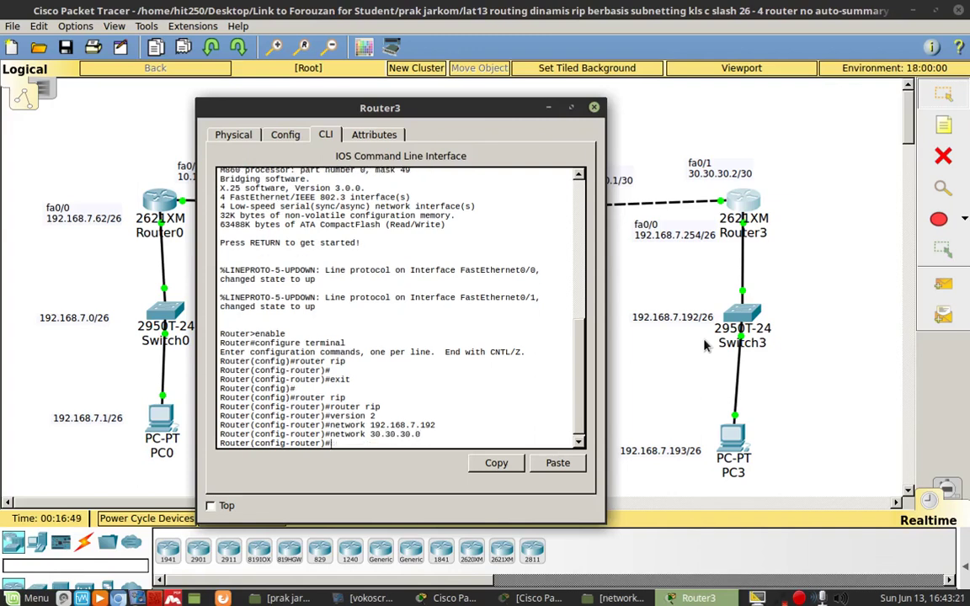
pyautogui.write('no auto-summary')
pyautogui.press('Return')
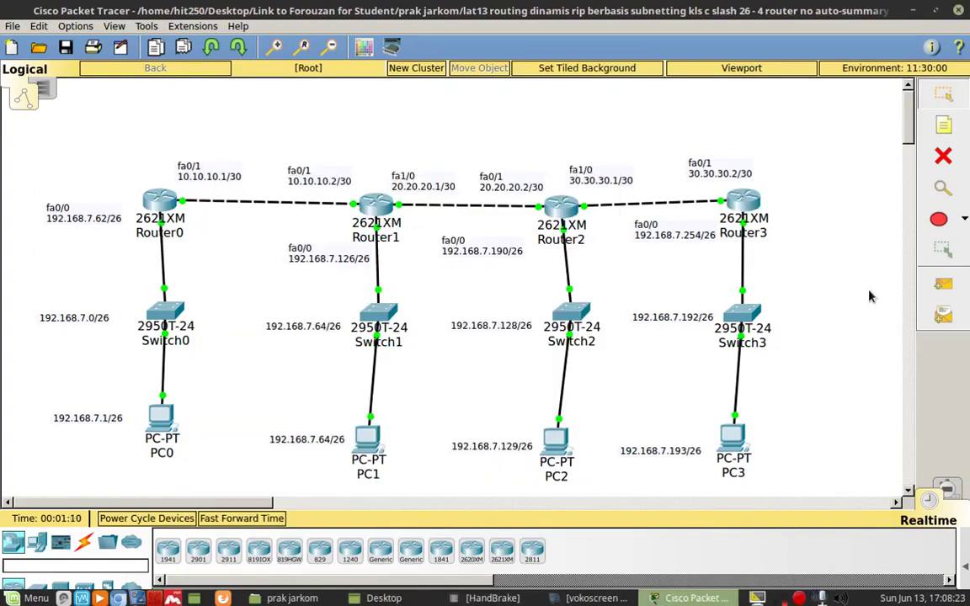
# Step: Inspect the routing tables of Router0 and Router1, enlarging each table to show all its routes
pyautogui.click(940, 193)
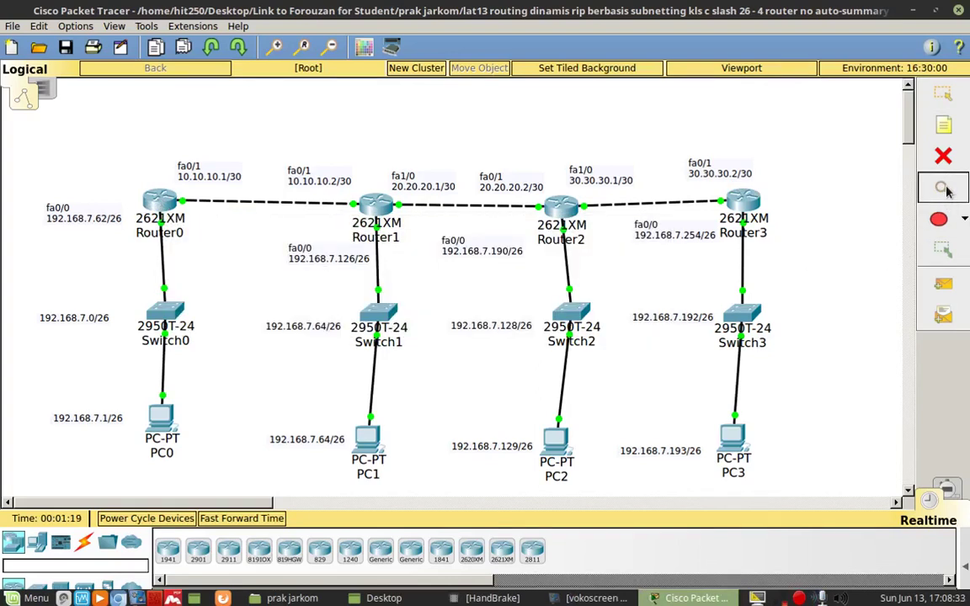
pyautogui.click(160, 205)
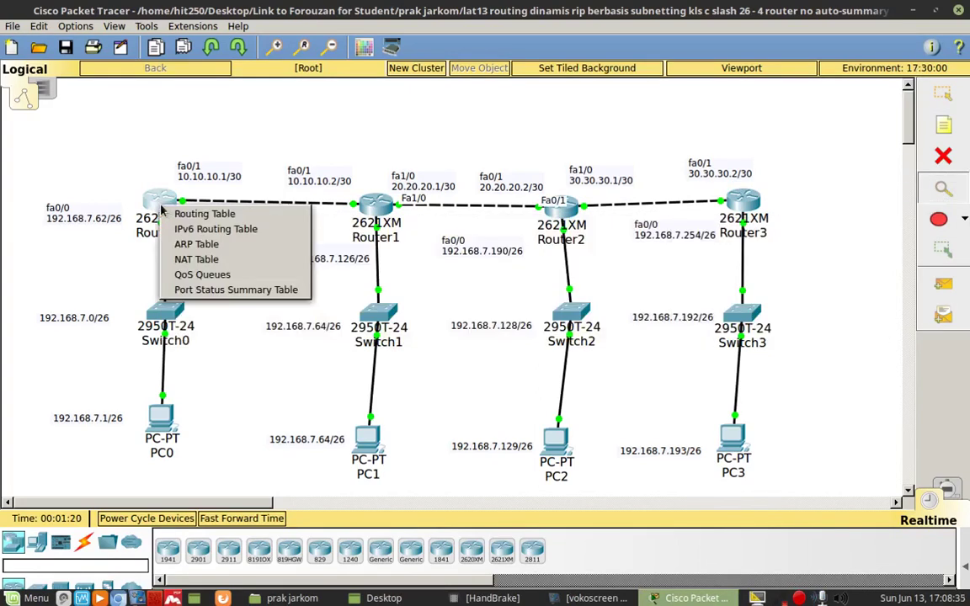
pyautogui.click(240, 217)
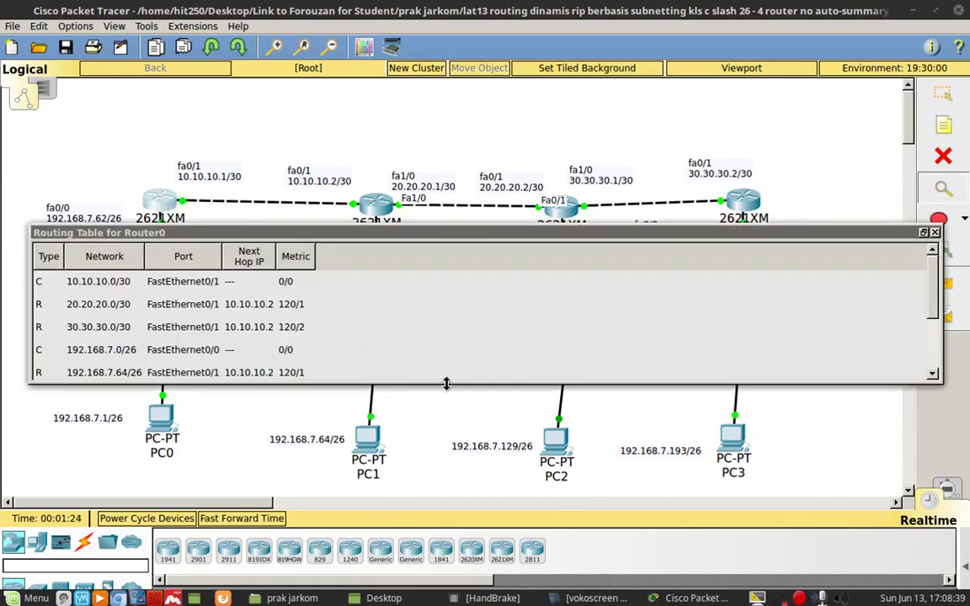
pyautogui.moveTo(449, 384); pyautogui.dragTo(446, 454)
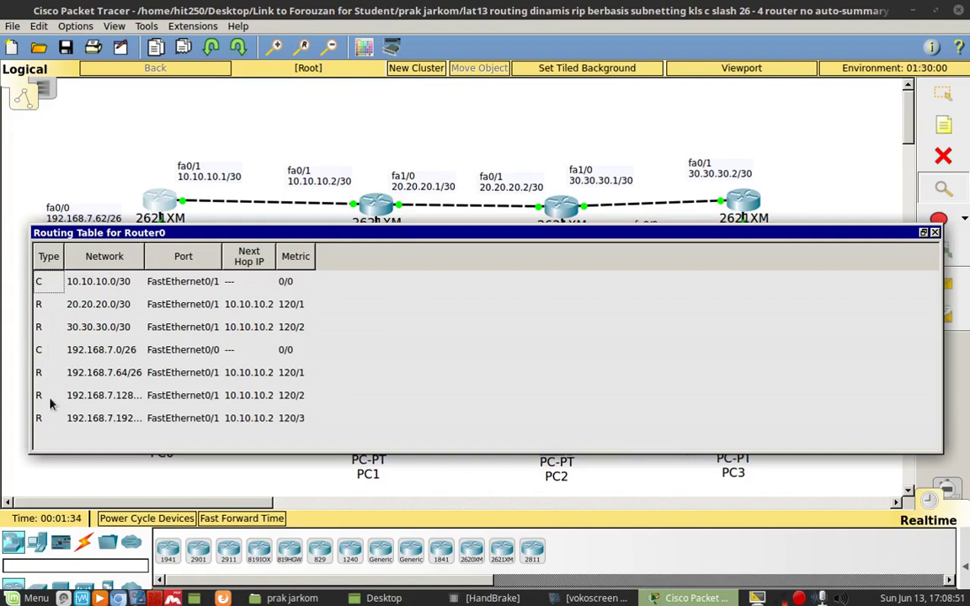
pyautogui.click(377, 208)
pyautogui.click(422, 217)
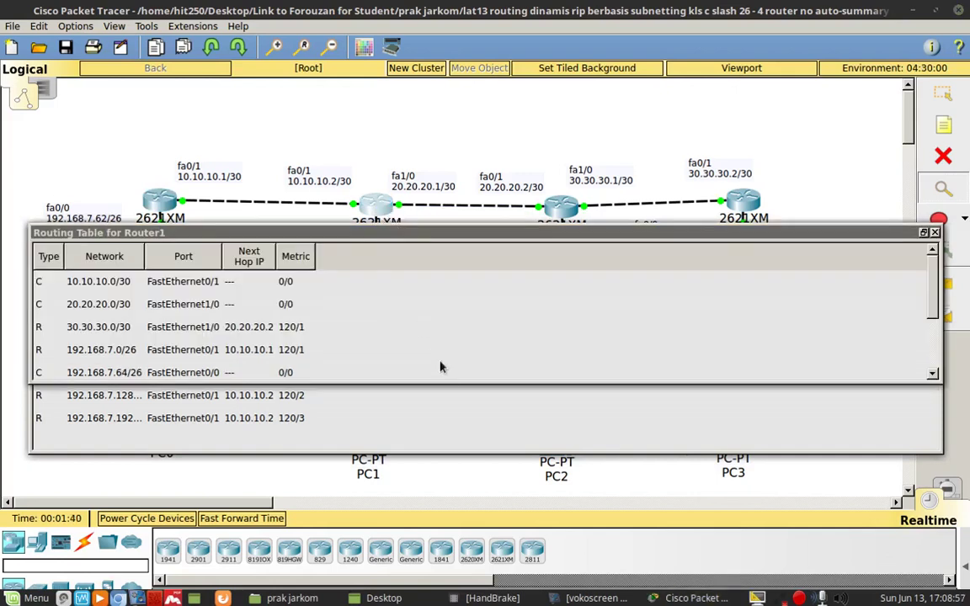
pyautogui.moveTo(448, 384); pyautogui.dragTo(443, 452)
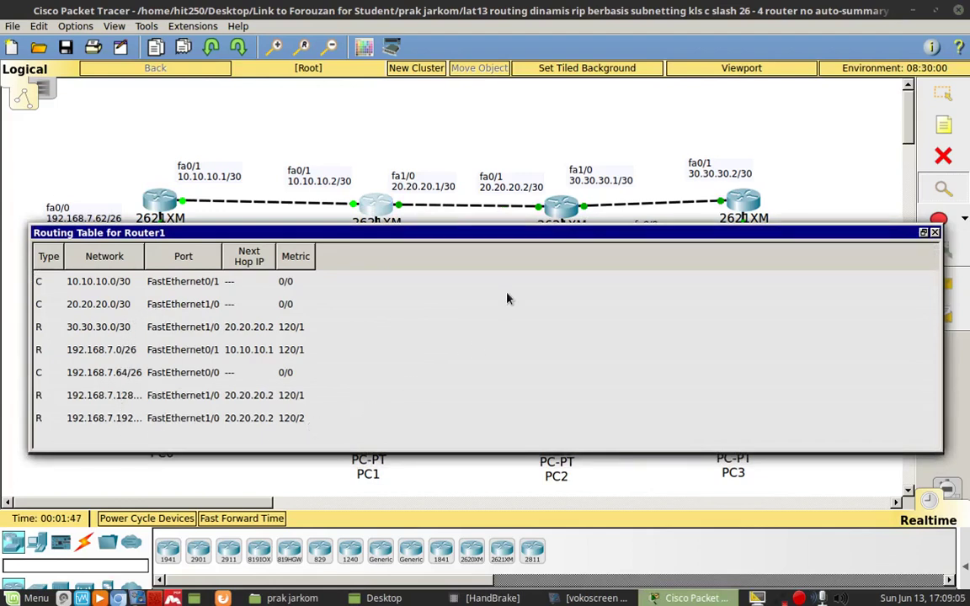
# Step: Inspect the routing tables of Router2 and Router3, enlarging each table to show all its routes
pyautogui.click(560, 215)
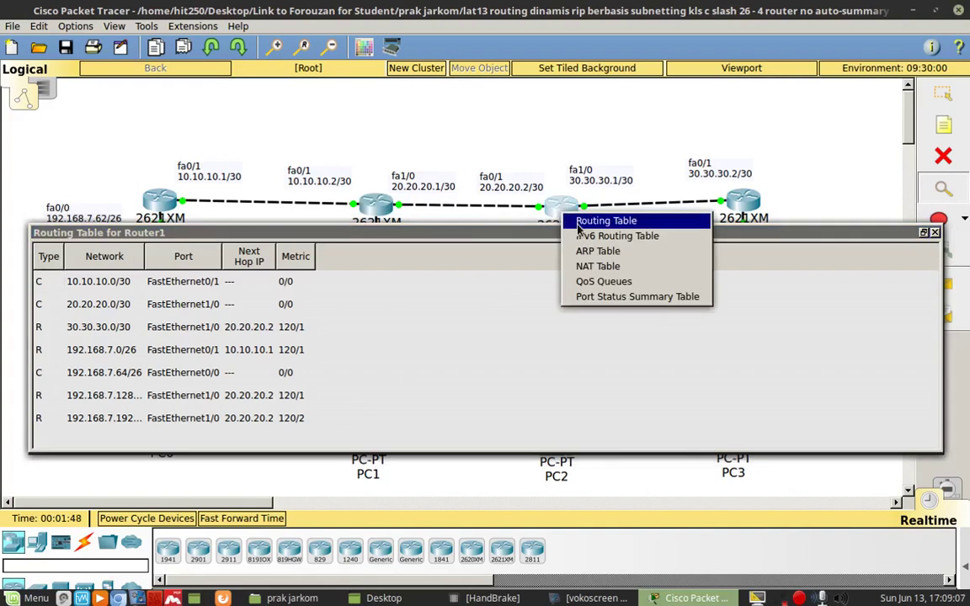
pyautogui.click(594, 221)
pyautogui.moveTo(502, 383); pyautogui.dragTo(493, 444)
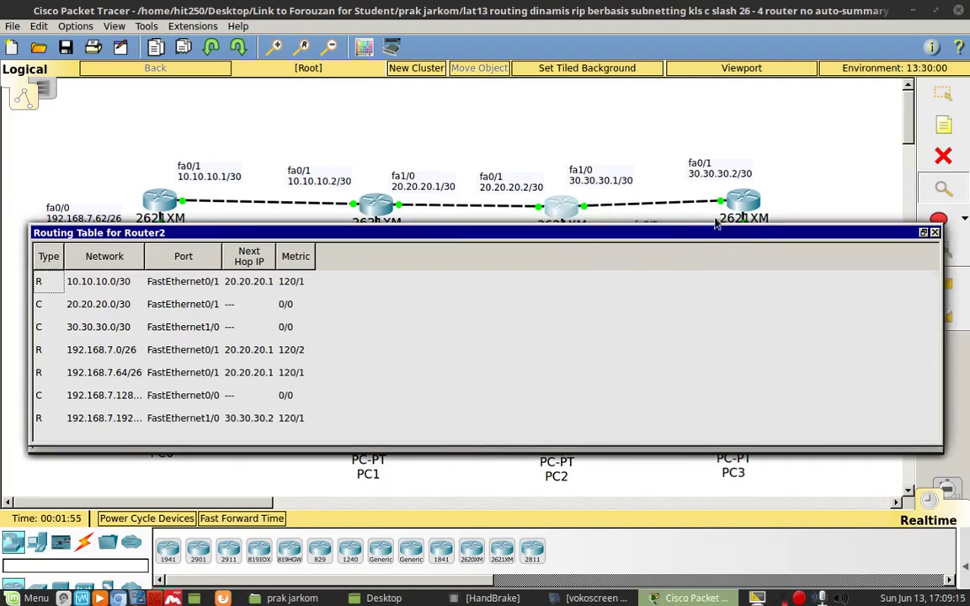
pyautogui.click(759, 214)
pyautogui.click(767, 214)
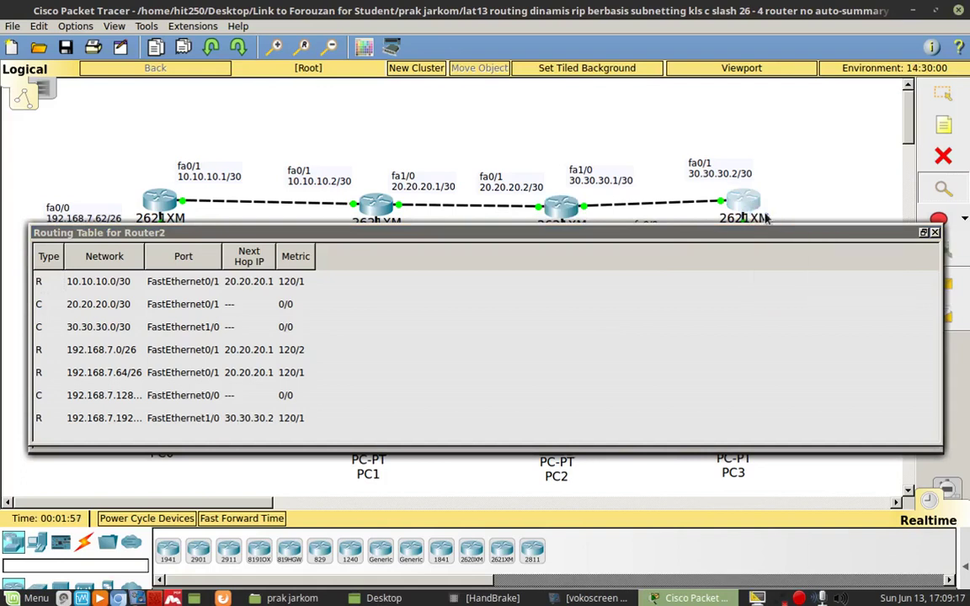
pyautogui.moveTo(526, 383); pyautogui.dragTo(529, 459)
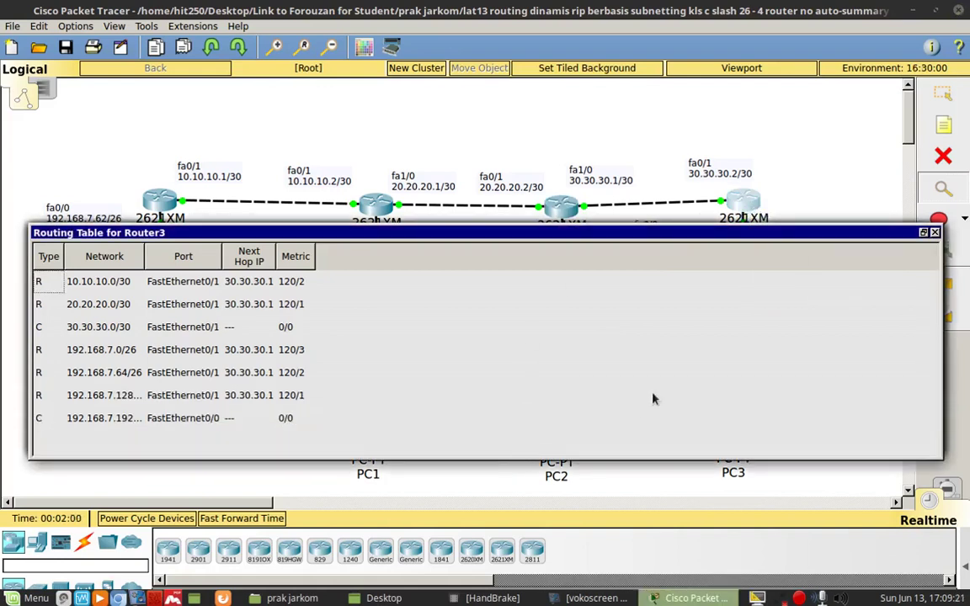
# Step: Close the routing tables of all four routers and switch back to the Select tool
pyautogui.click(935, 234)
pyautogui.click(935, 234)
pyautogui.click(935, 233)
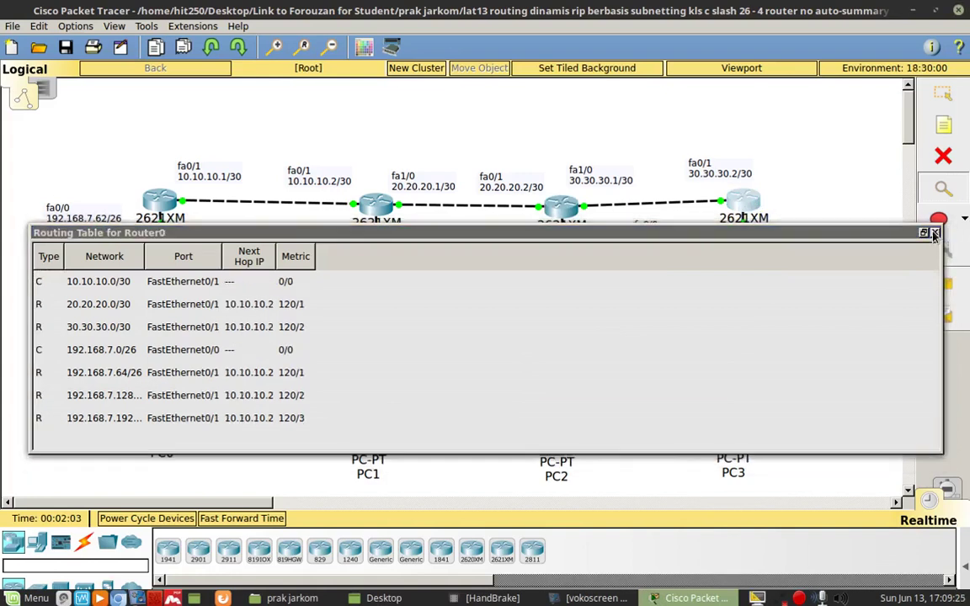
pyautogui.click(865, 228)
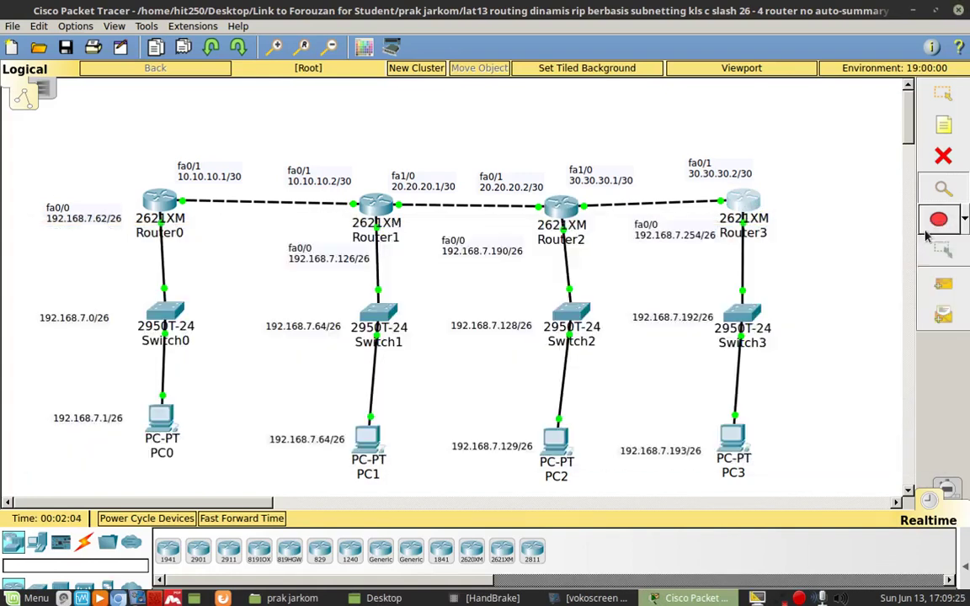
pyautogui.click(944, 94)
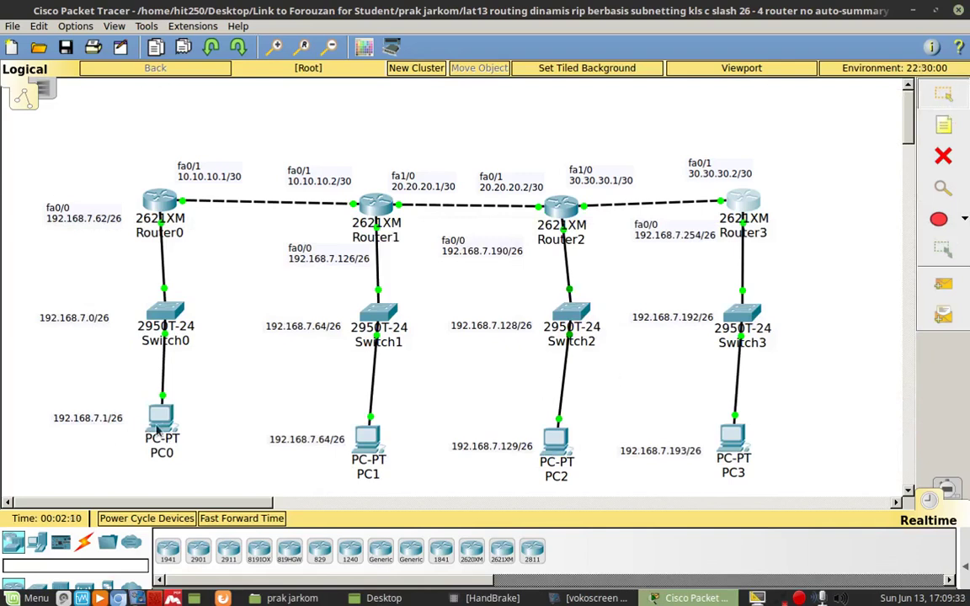
# Step: Ping PC3 at 192.168.7.193 from PC0's Command Prompt, and move the window clear of the topology
pyautogui.click(178, 423)
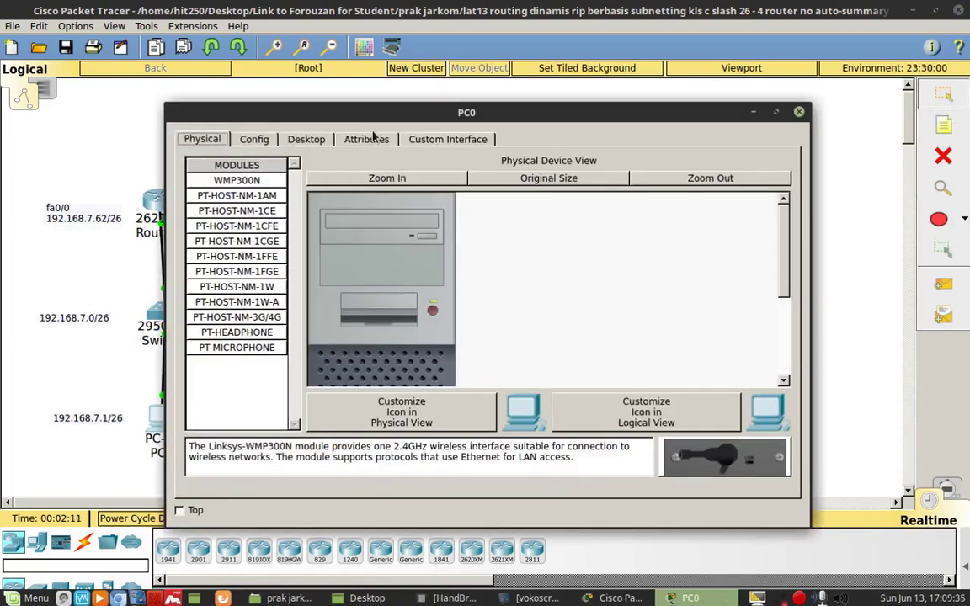
pyautogui.click(305, 139)
pyautogui.click(636, 204)
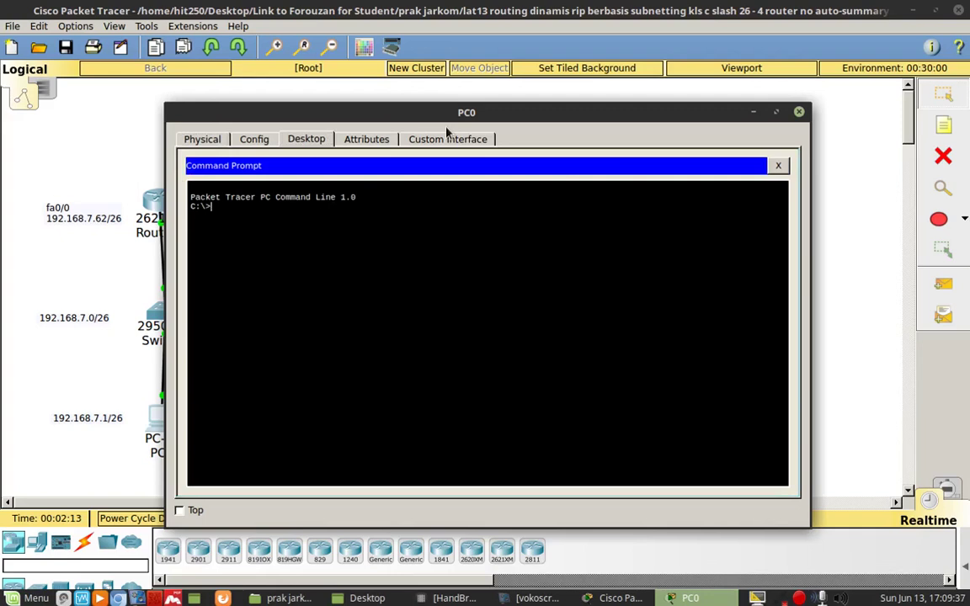
pyautogui.moveTo(453, 112); pyautogui.dragTo(312, 112)
pyautogui.write('ping 192')
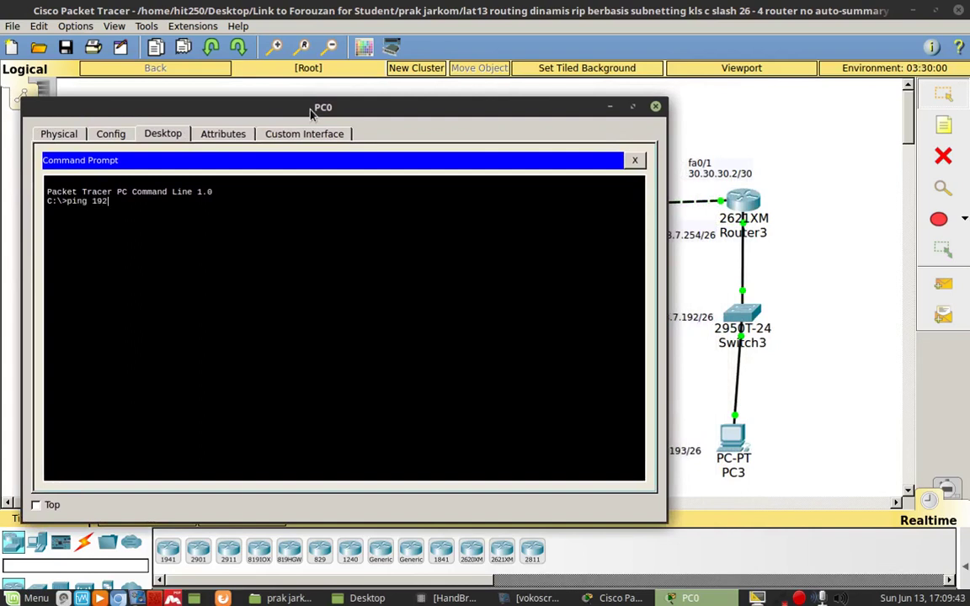
pyautogui.write('.168.7.193')
pyautogui.press('Return')
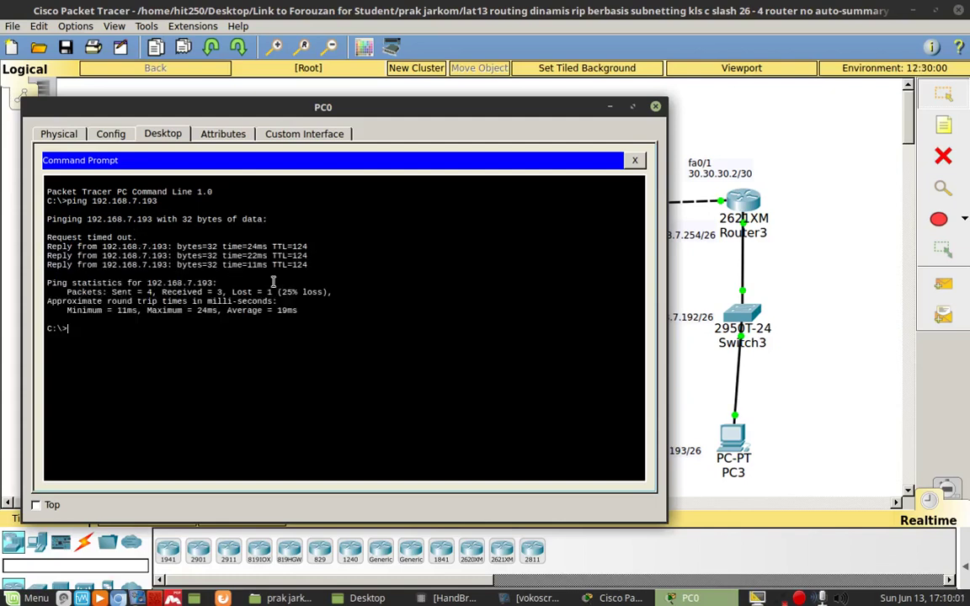
pyautogui.moveTo(289, 107); pyautogui.dragTo(184, 508)
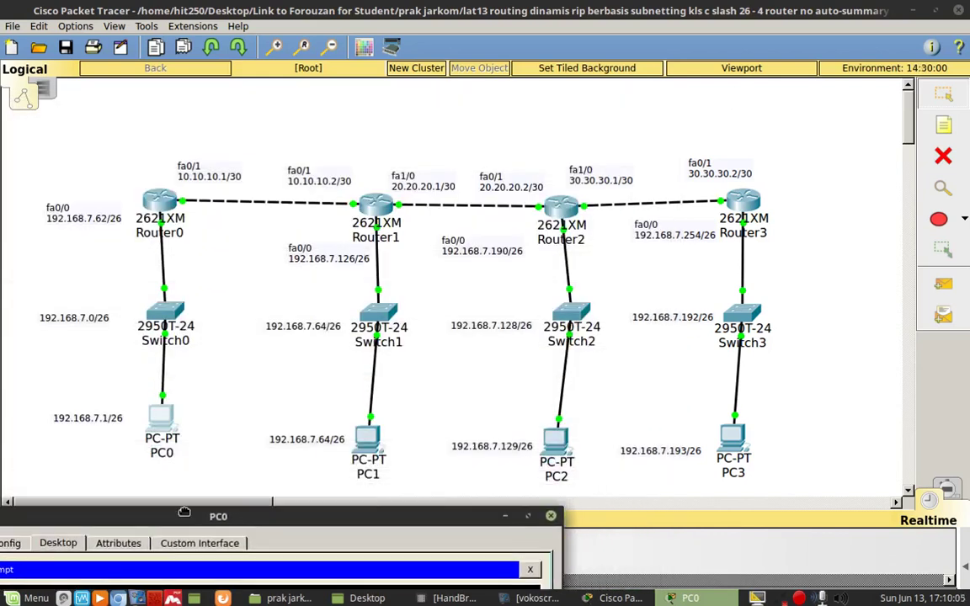
# Step: Ping PC2 at 192.168.7.129 from PC0's Command Prompt
pyautogui.moveTo(184, 512); pyautogui.dragTo(321, 153)
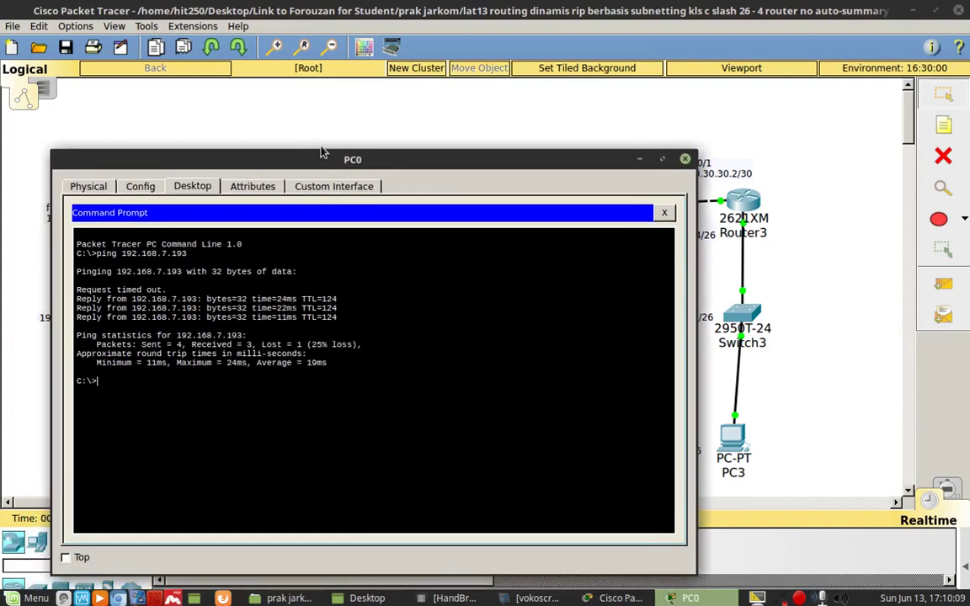
pyautogui.press('Up')
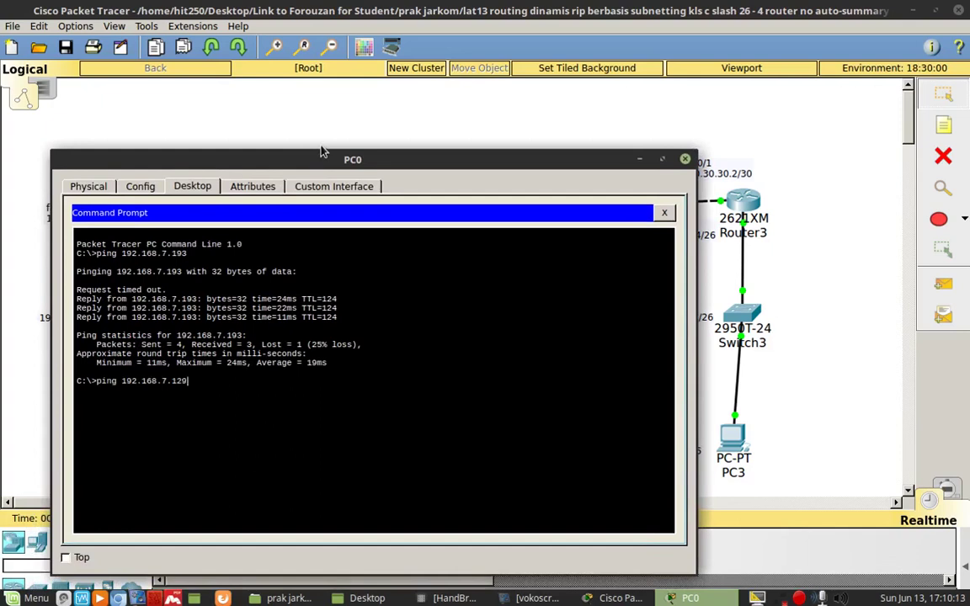
pyautogui.press('Return')
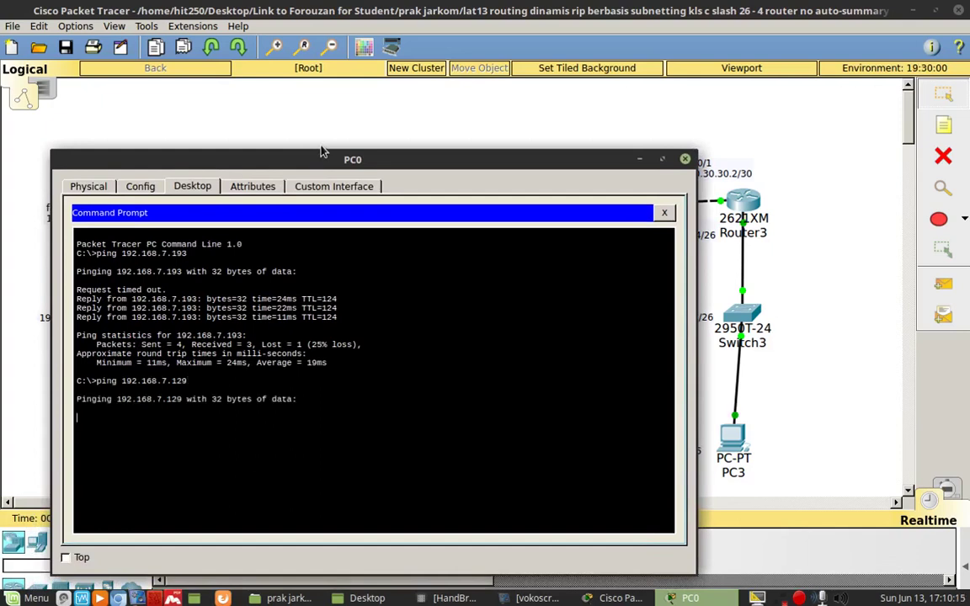
pyautogui.moveTo(352, 163); pyautogui.dragTo(527, 143)
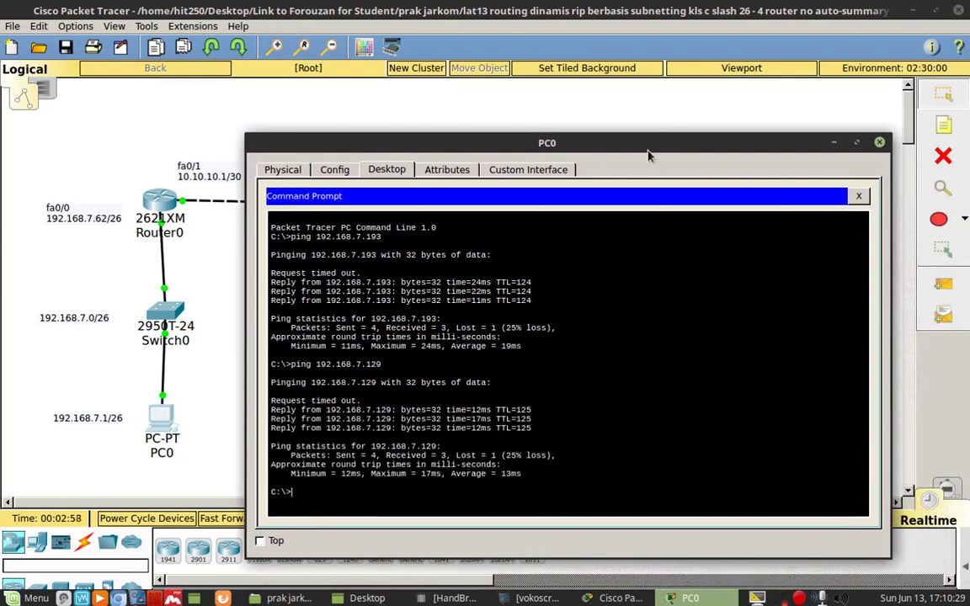
# Step: Correct the address label beside PC1 in the topology to 192.168.7.65/26
pyautogui.moveTo(712, 148); pyautogui.dragTo(571, 491)
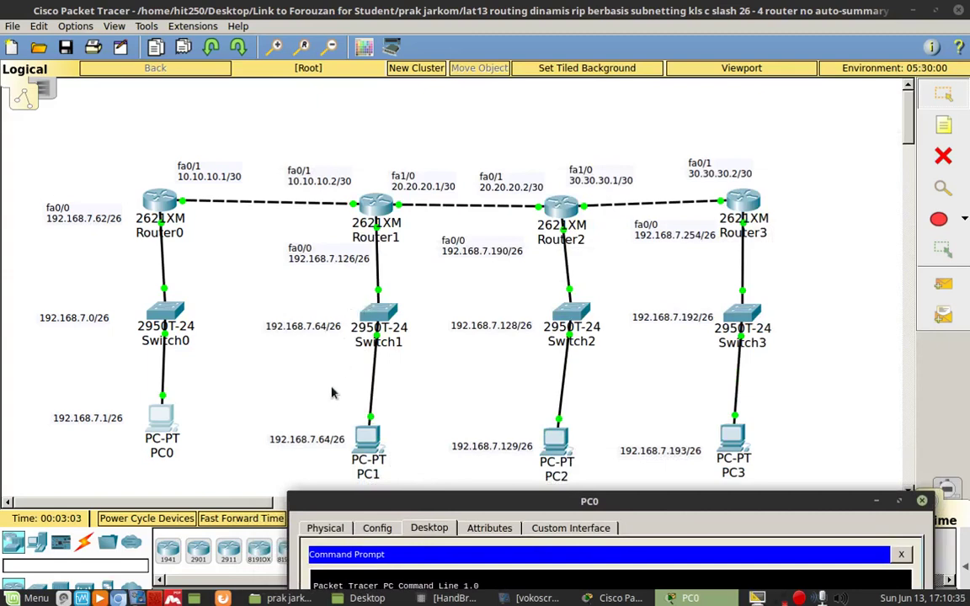
pyautogui.click(313, 438)
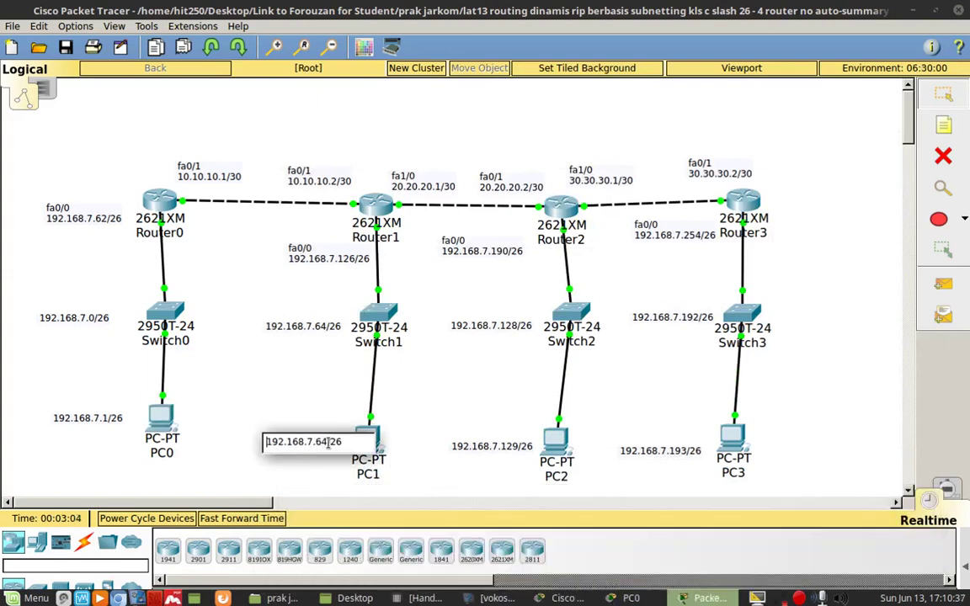
pyautogui.press('BackSpace')
pyautogui.write('5')
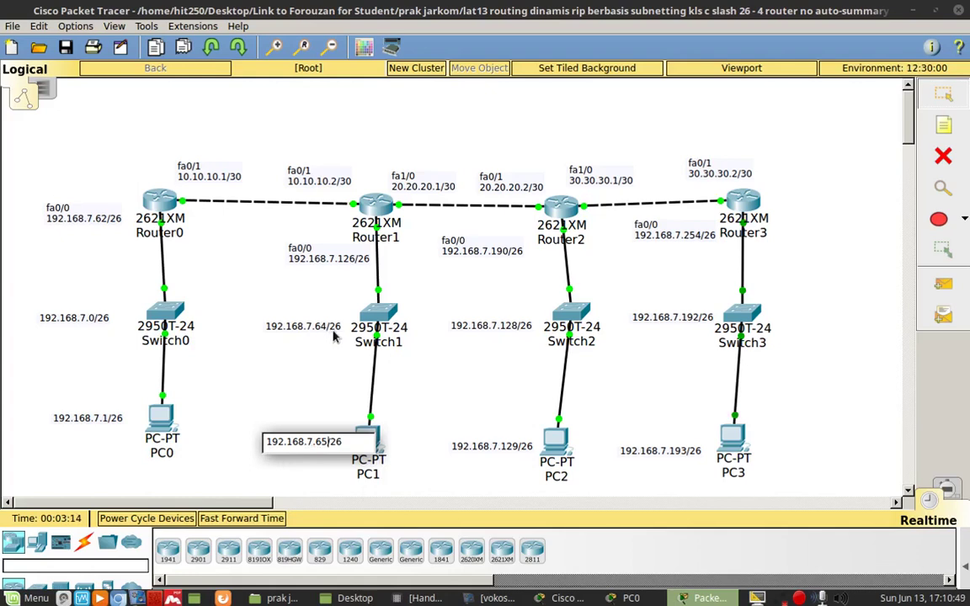
pyautogui.click(401, 490)
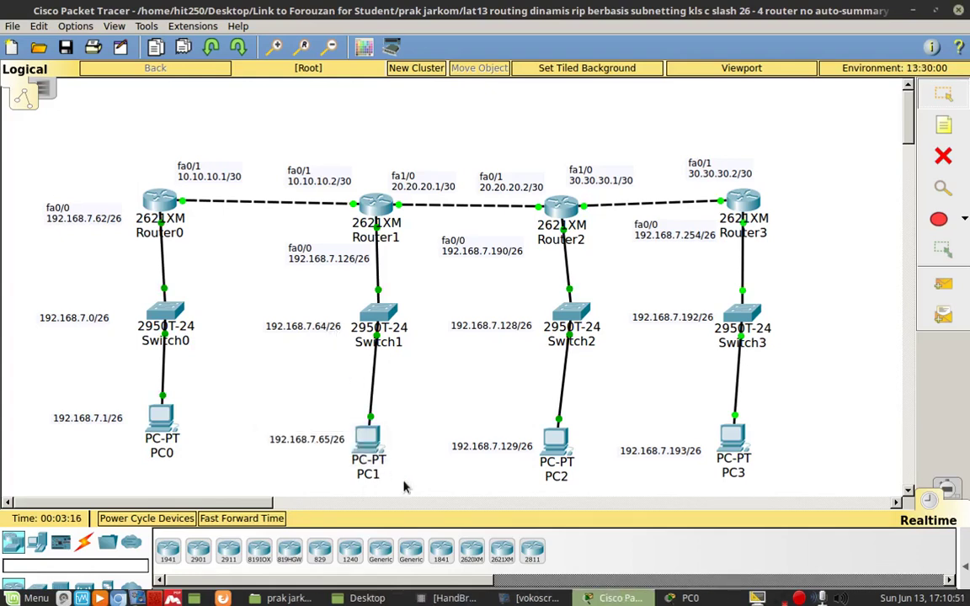
# Step: Return to PC0's Command Prompt and ping PC1 at 192.168.7.65
pyautogui.click(666, 599)
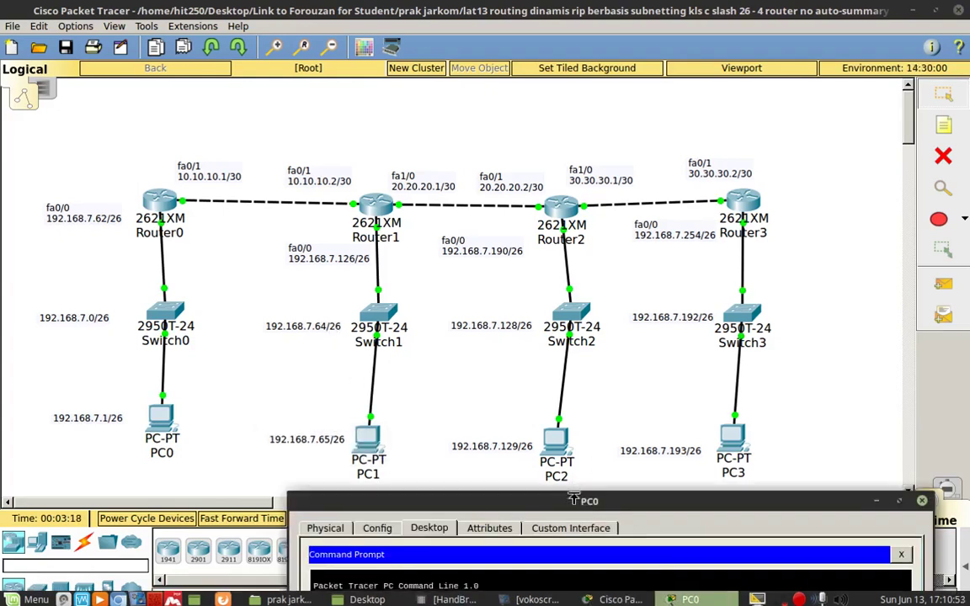
pyautogui.moveTo(563, 558); pyautogui.dragTo(550, 190)
pyautogui.press('Up')
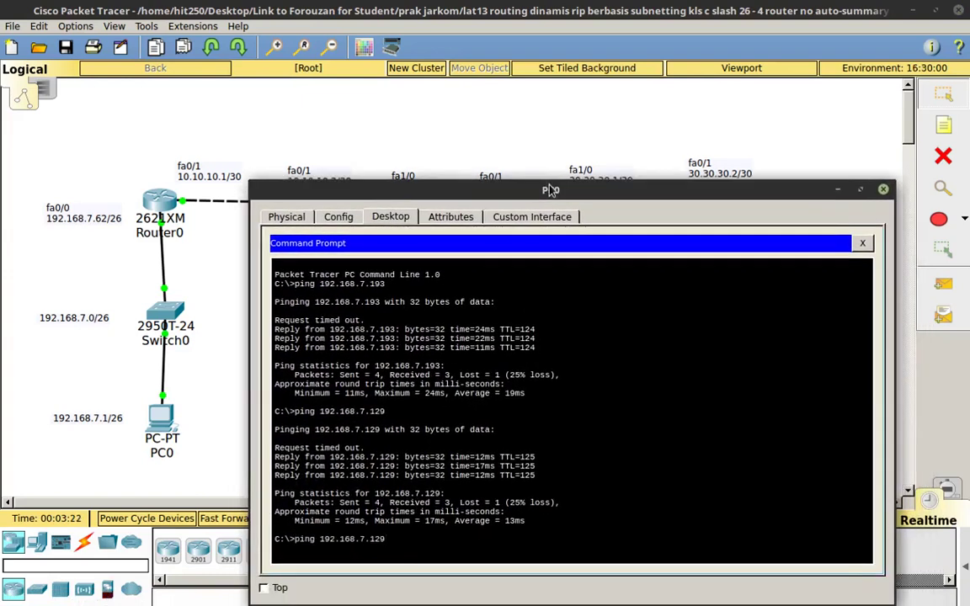
pyautogui.press('BackSpace')
pyautogui.press('Return')
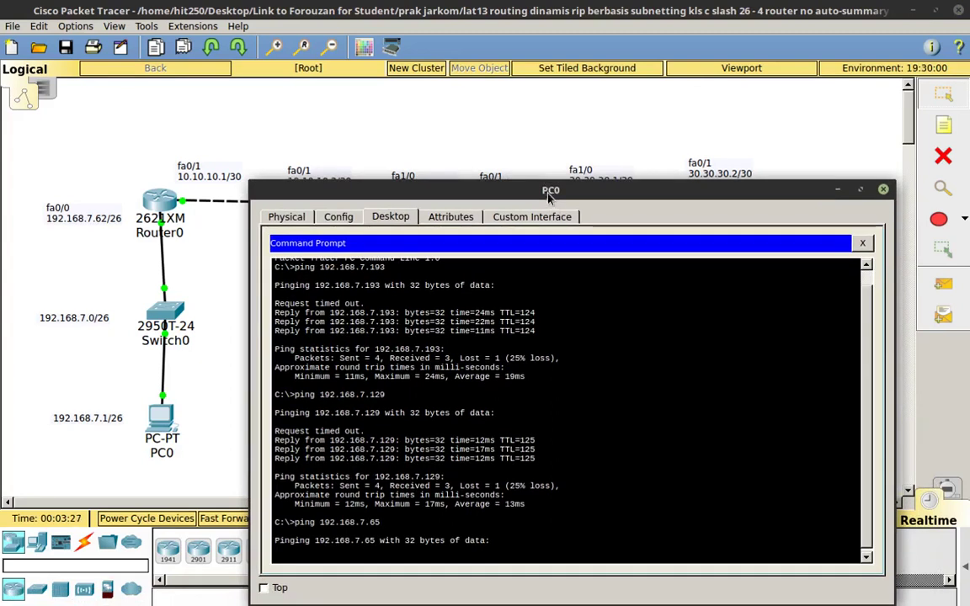
pyautogui.moveTo(549, 197); pyautogui.dragTo(541, 133)
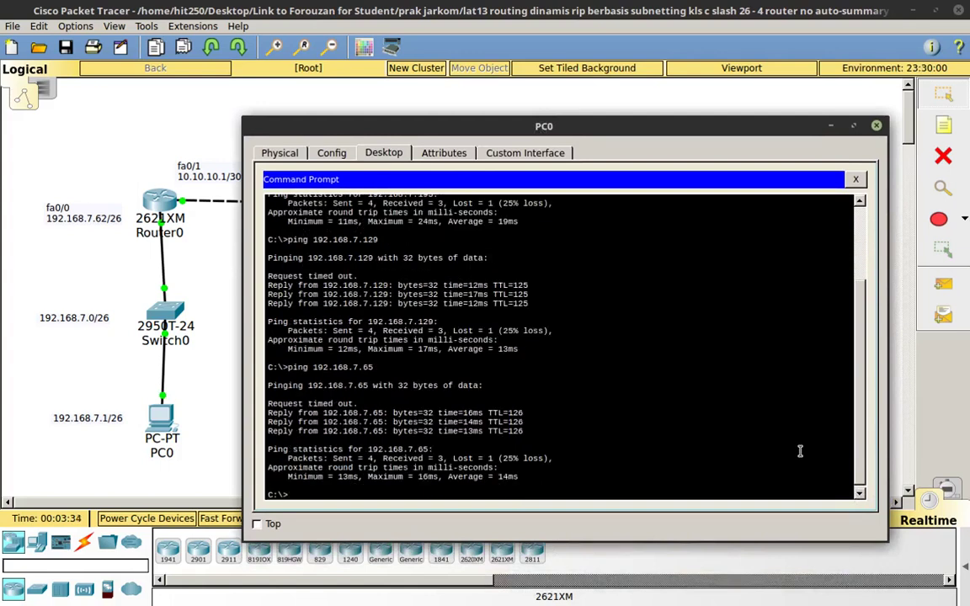
# Step: Repeat the ping to 192.168.7.65 from PC0, and close the PC0 window once it completes
pyautogui.press('Up')
pyautogui.press('Return')
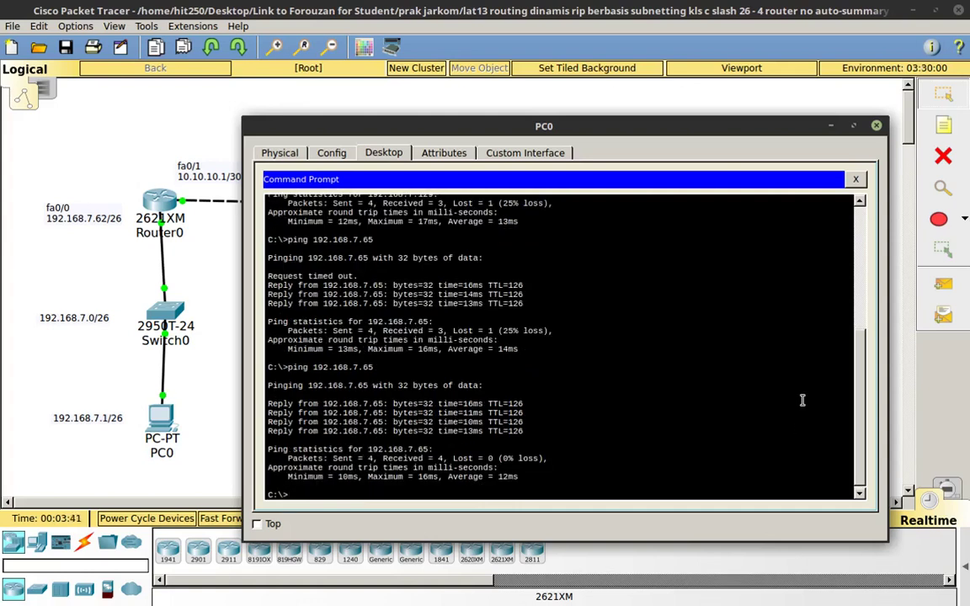
pyautogui.click(877, 127)
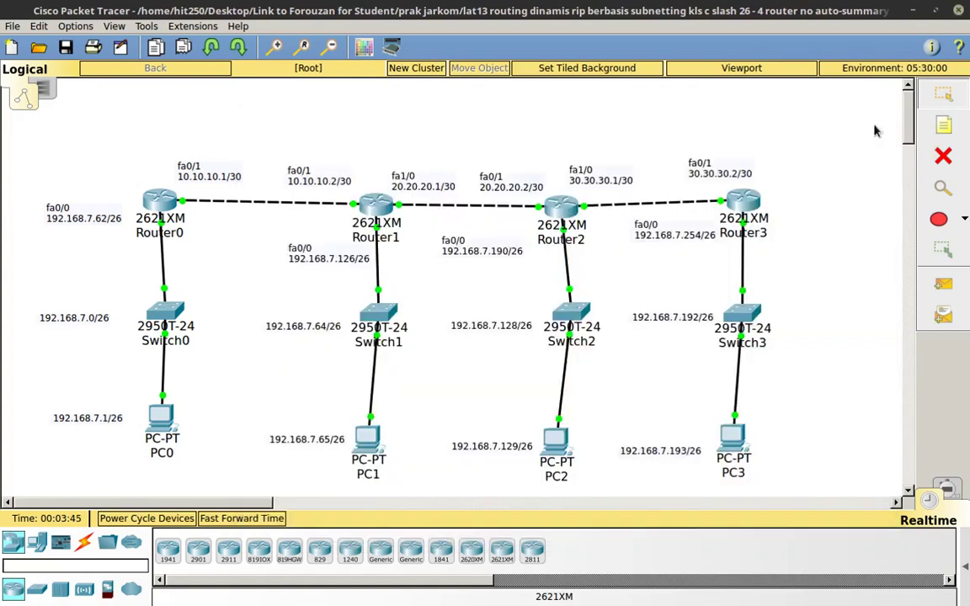
# Step: Review the RIP network addresses configured on Router0, and close its window
pyautogui.click(158, 209)
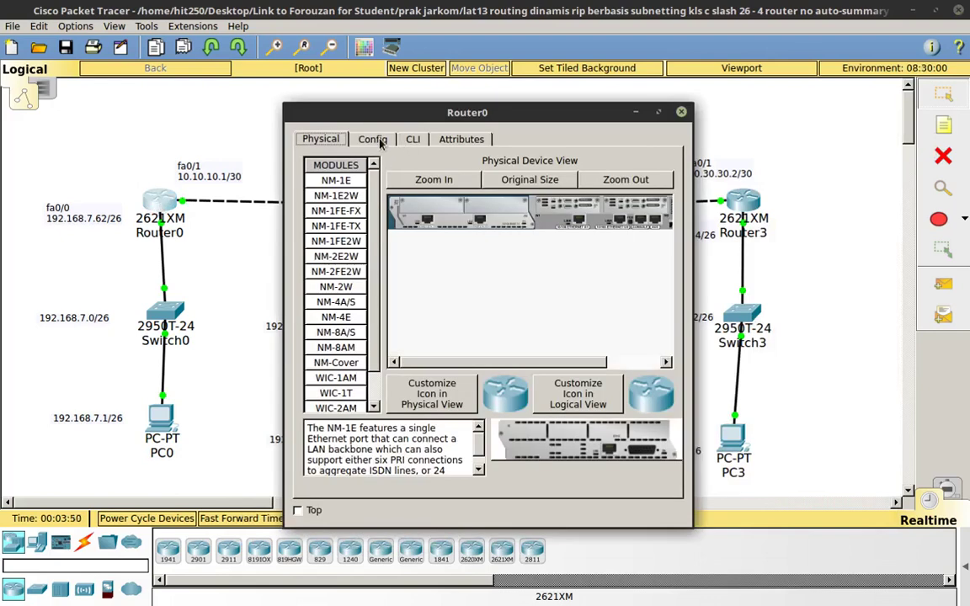
pyautogui.click(373, 140)
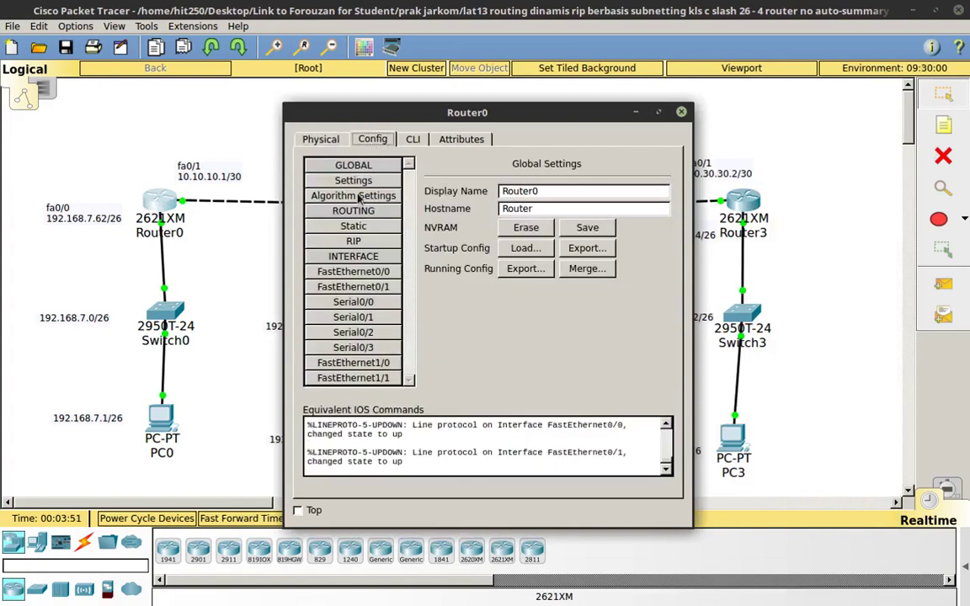
pyautogui.click(354, 241)
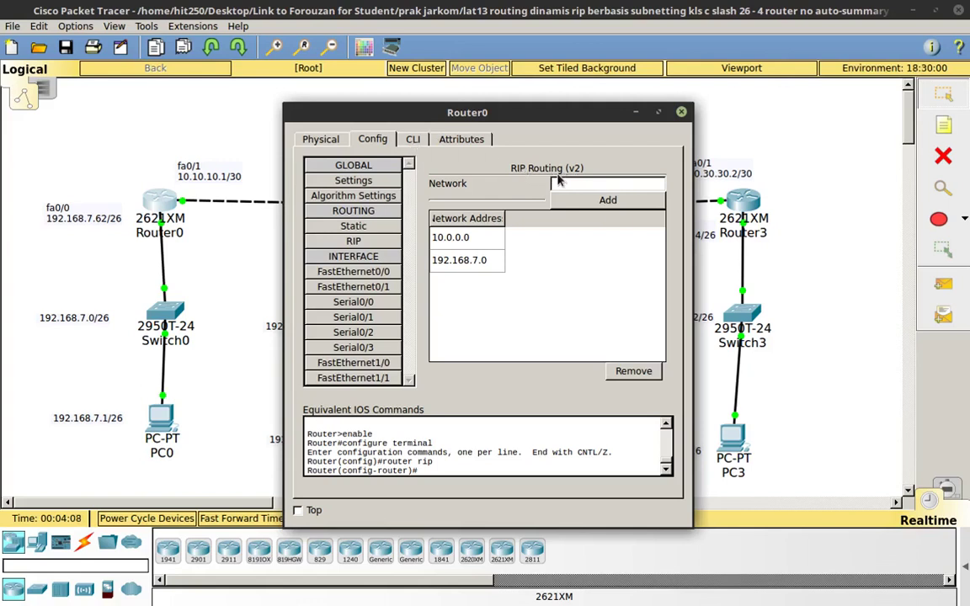
pyautogui.click(682, 113)
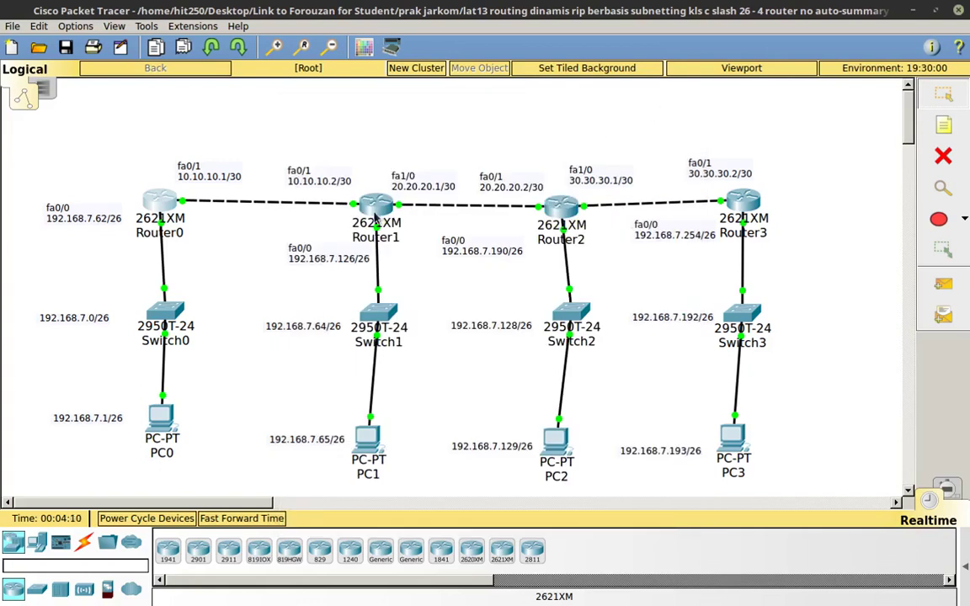
# Step: Review the RIP network addresses configured on Router1, and close its window
pyautogui.click(345, 196)
pyautogui.click(373, 139)
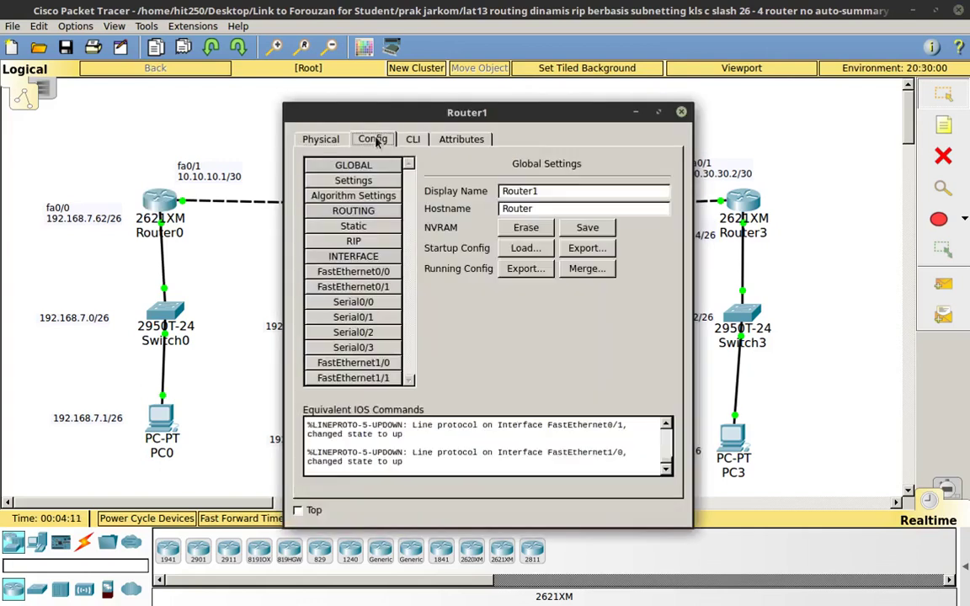
pyautogui.click(353, 241)
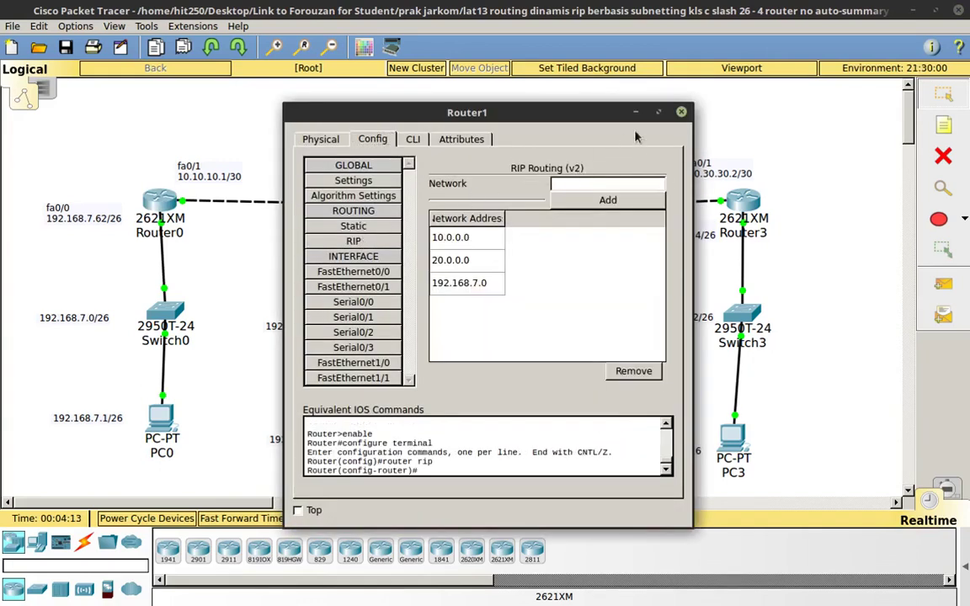
pyautogui.click(681, 112)
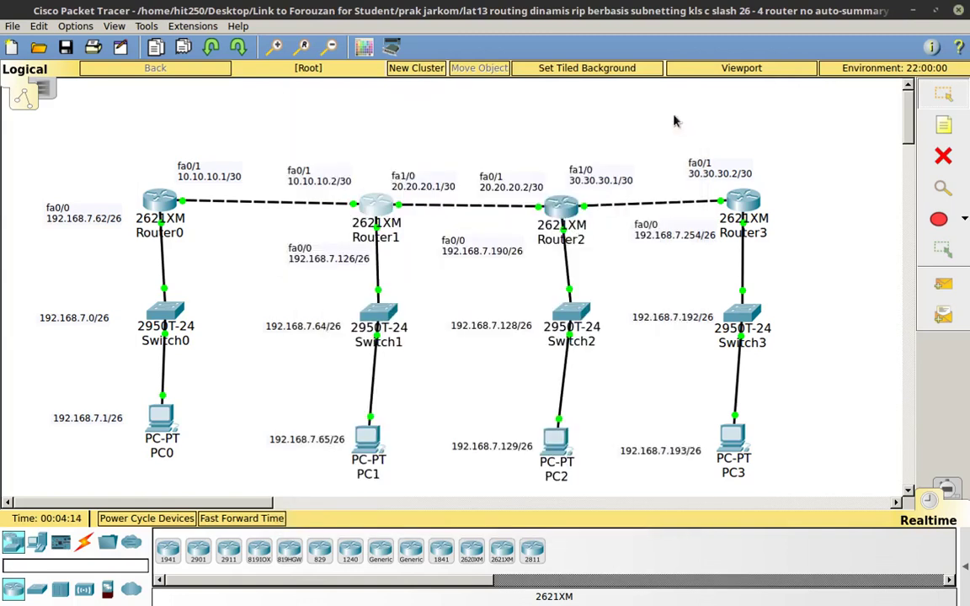
# Step: Review the RIP network addresses configured on Router2, and open Router3's device window
pyautogui.click(556, 205)
pyautogui.click(371, 140)
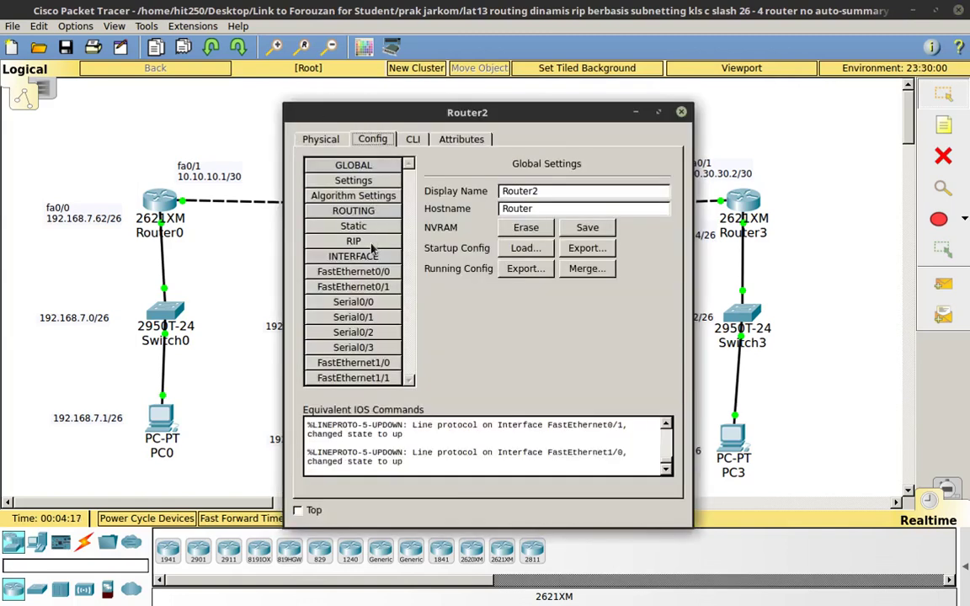
pyautogui.click(346, 241)
pyautogui.click(679, 111)
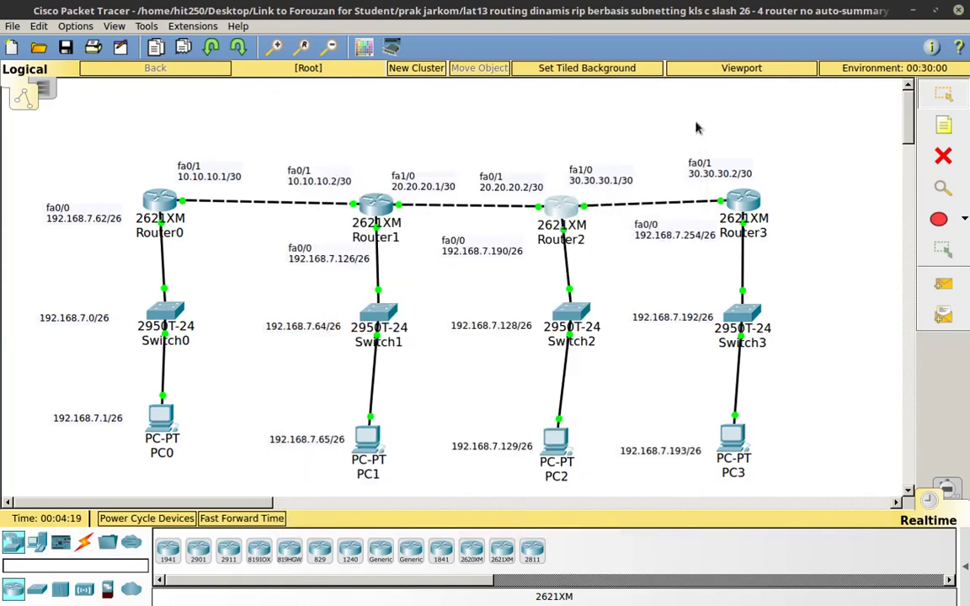
pyautogui.click(743, 202)
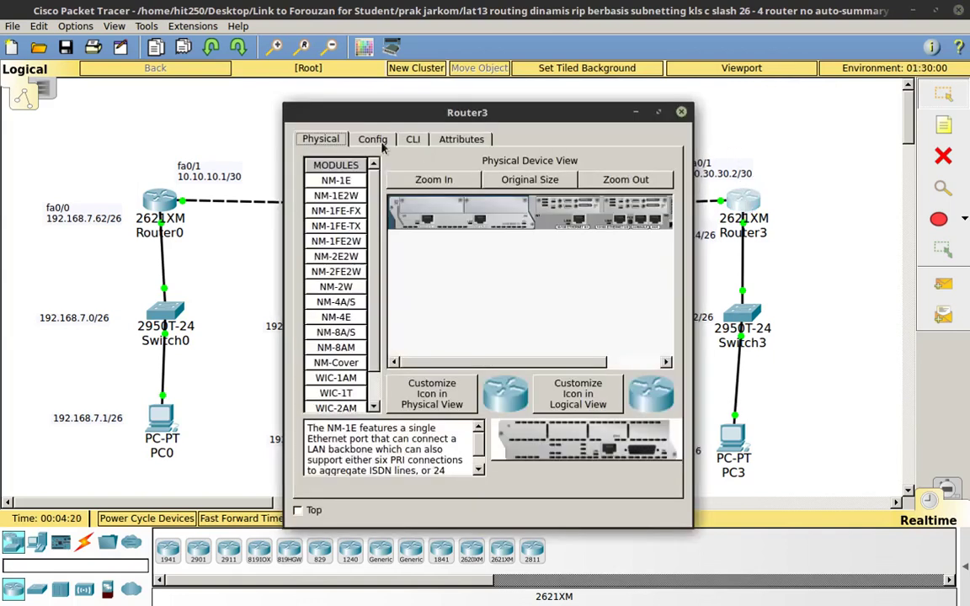